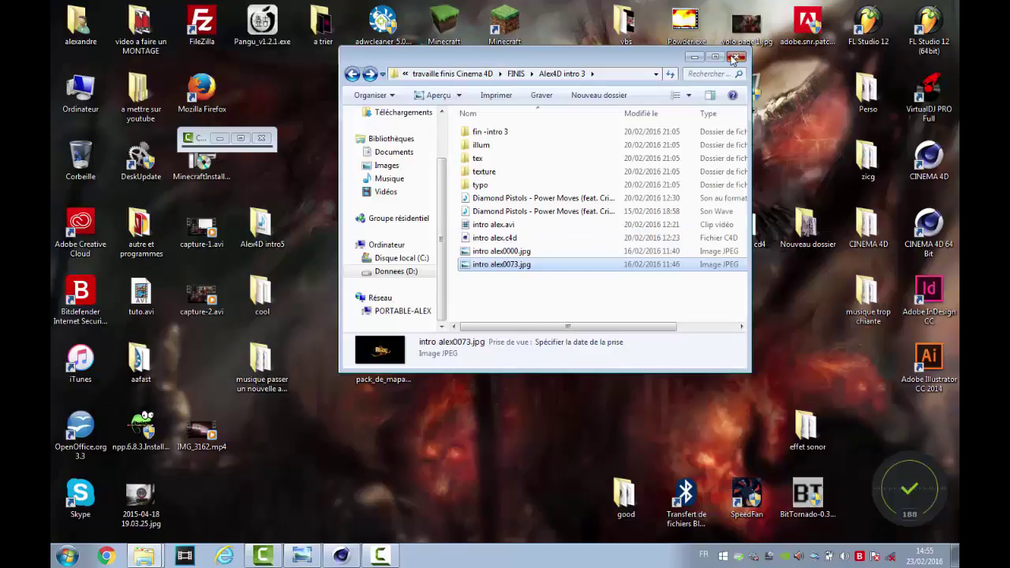
- Open the project intro alex.c4d from the Alex4D intro 3 folder inside FINIS
click(735, 56)
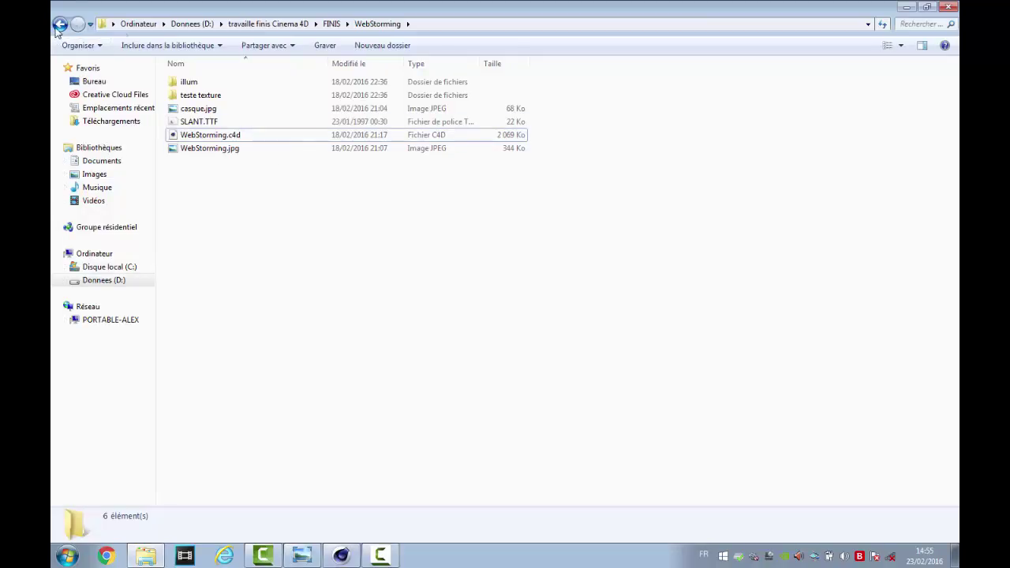
click(298, 25)
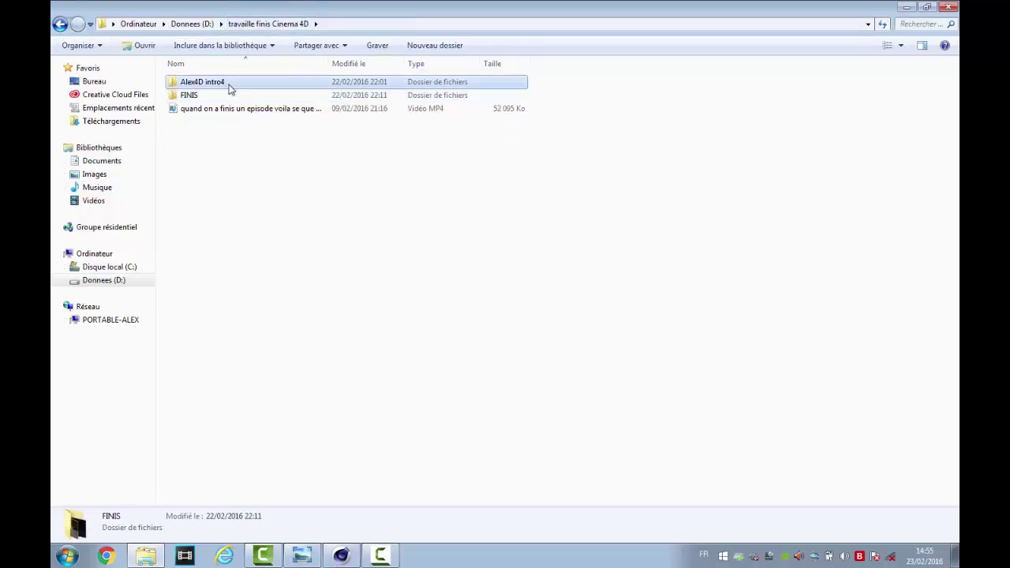
double_click(231, 95)
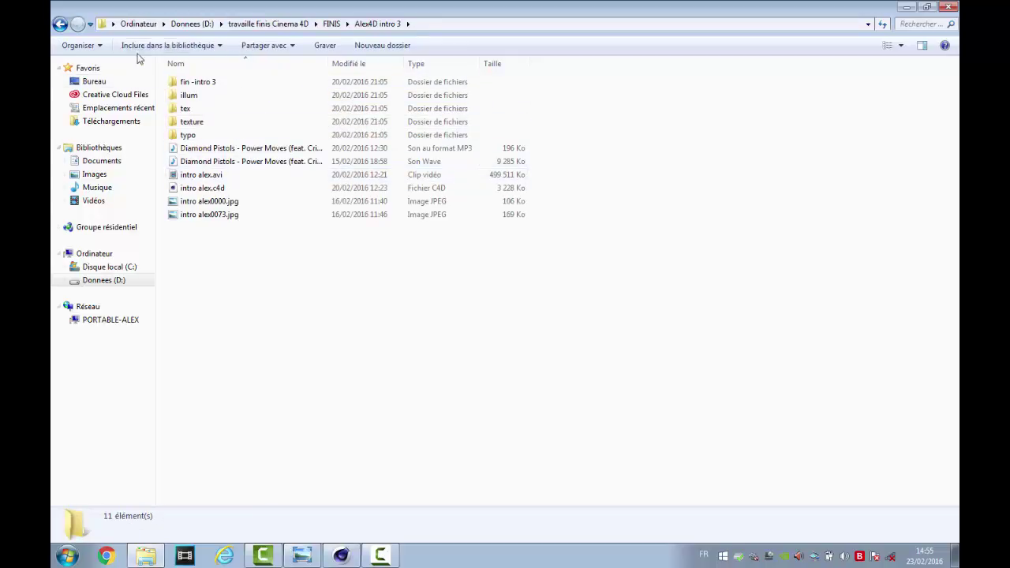
click(209, 187)
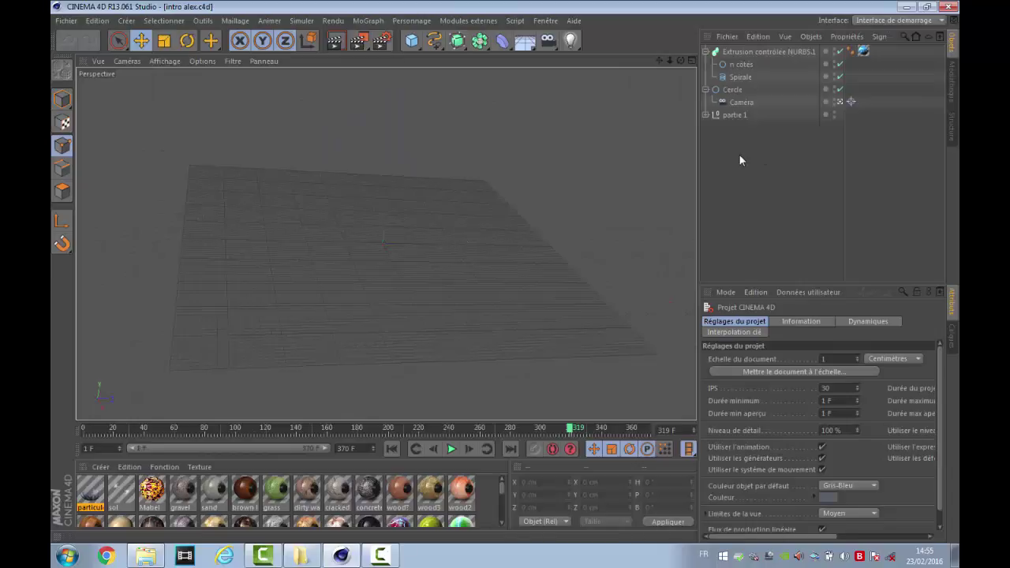
- Copy the arriere, centre and avant text objects from the partie 1 group into a new project
click(704, 115)
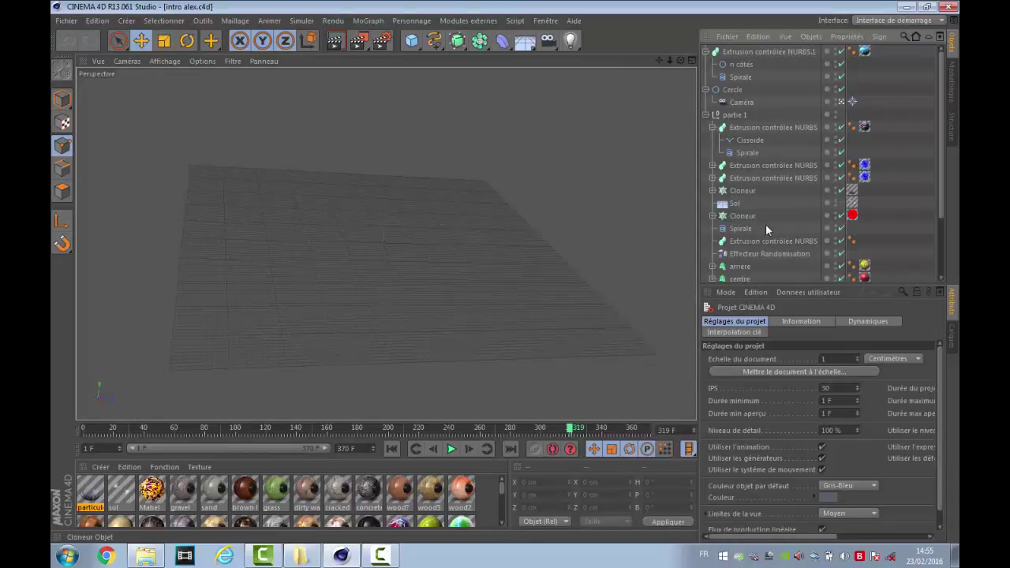
scroll(763, 226, down, 3)
click(737, 212)
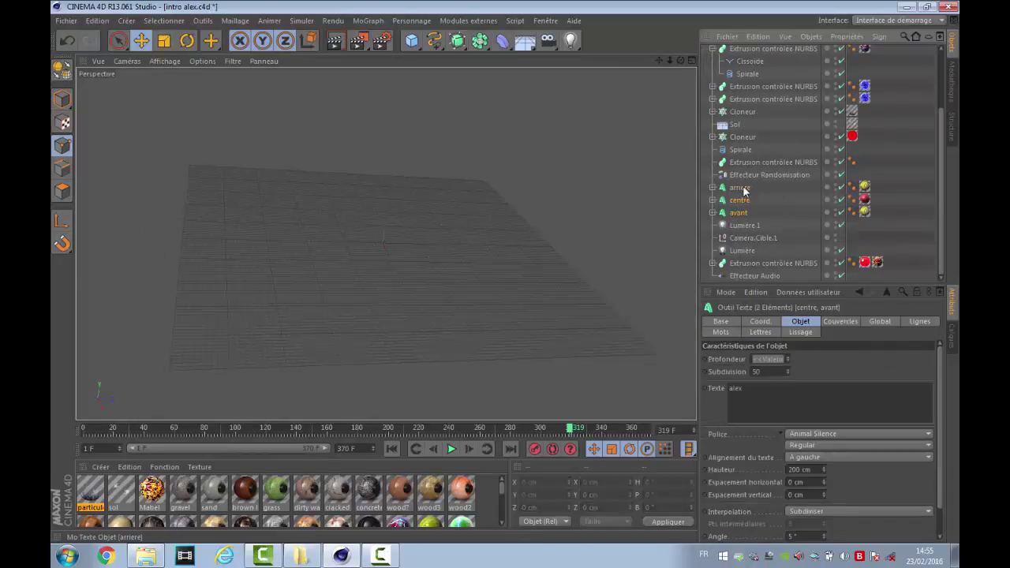
shift+click(739, 188)
click(546, 21)
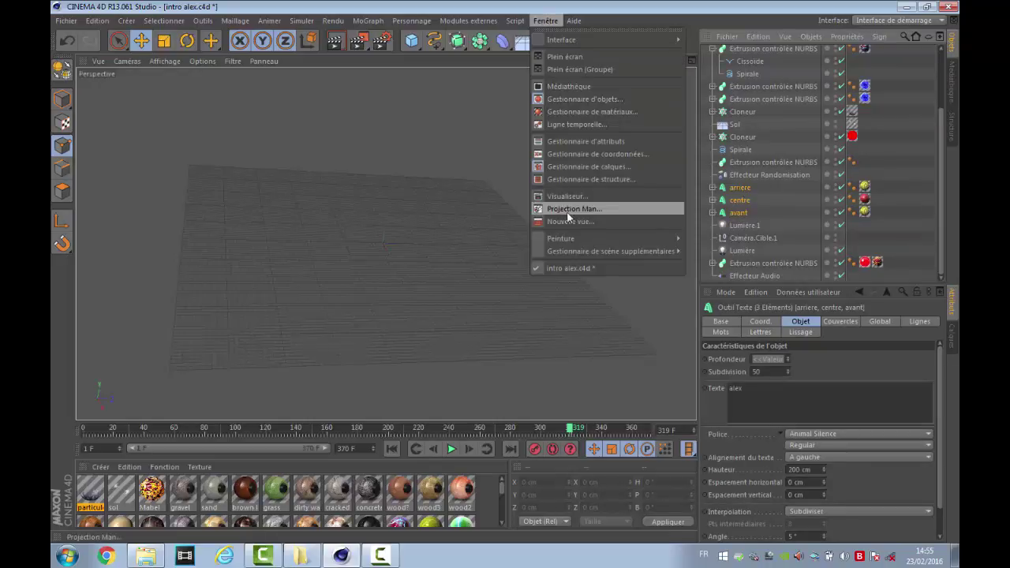
click(60, 21)
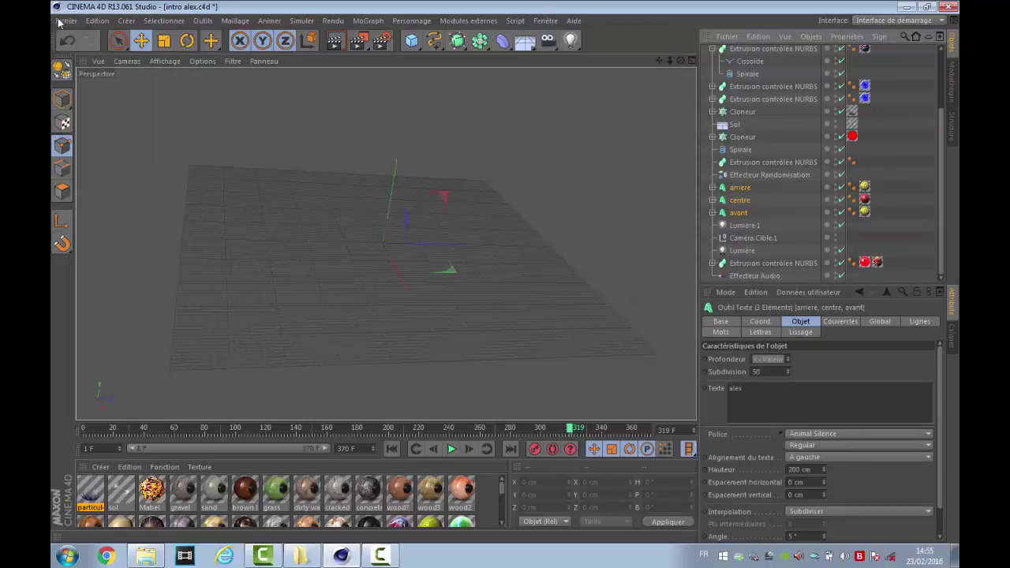
click(68, 25)
click(78, 39)
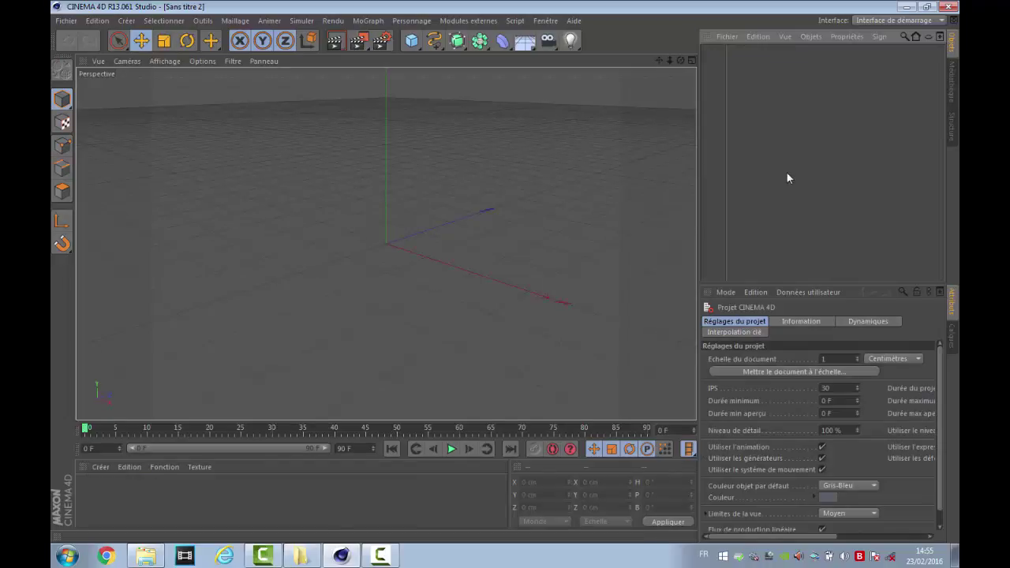
key(ctrl+v)
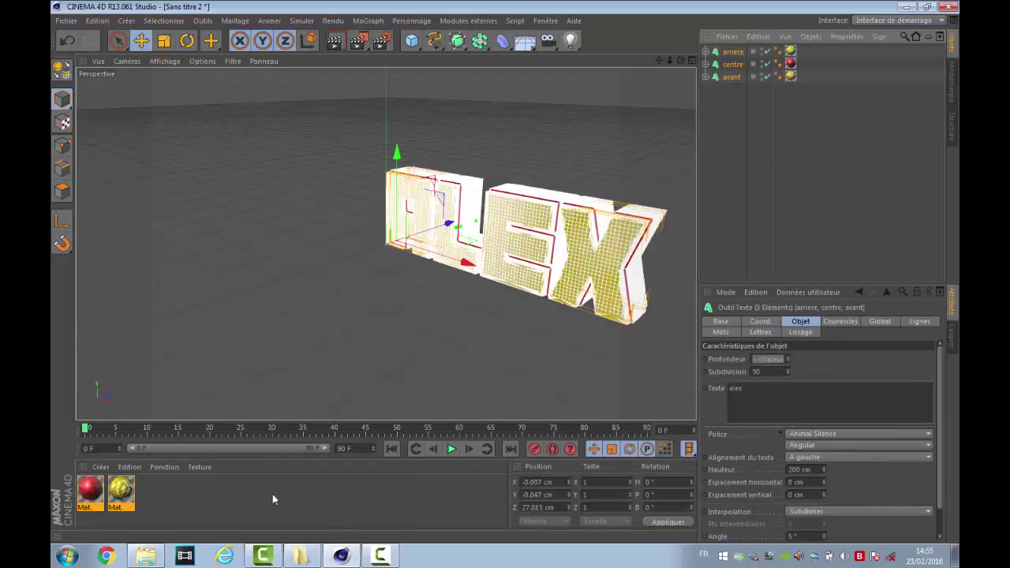
click(702, 98)
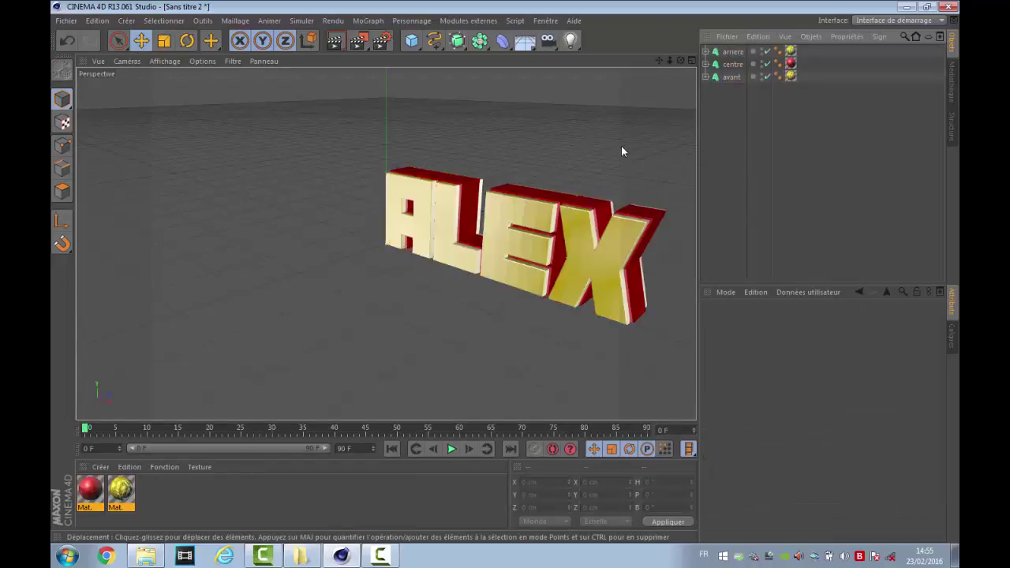
- Play the text animation up to frame 43 and turn the perspective view to face the lettering
click(451, 449)
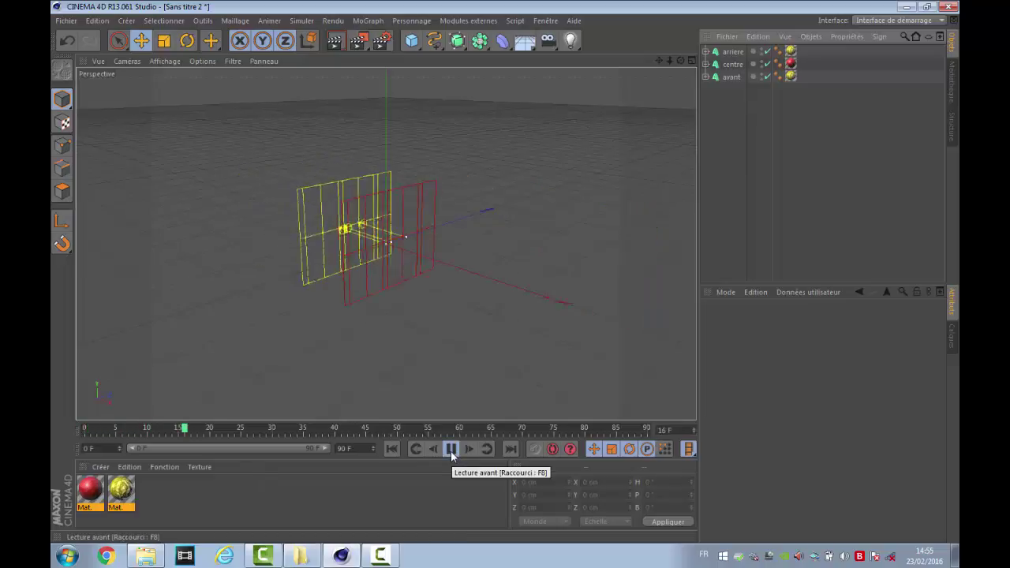
click(450, 449)
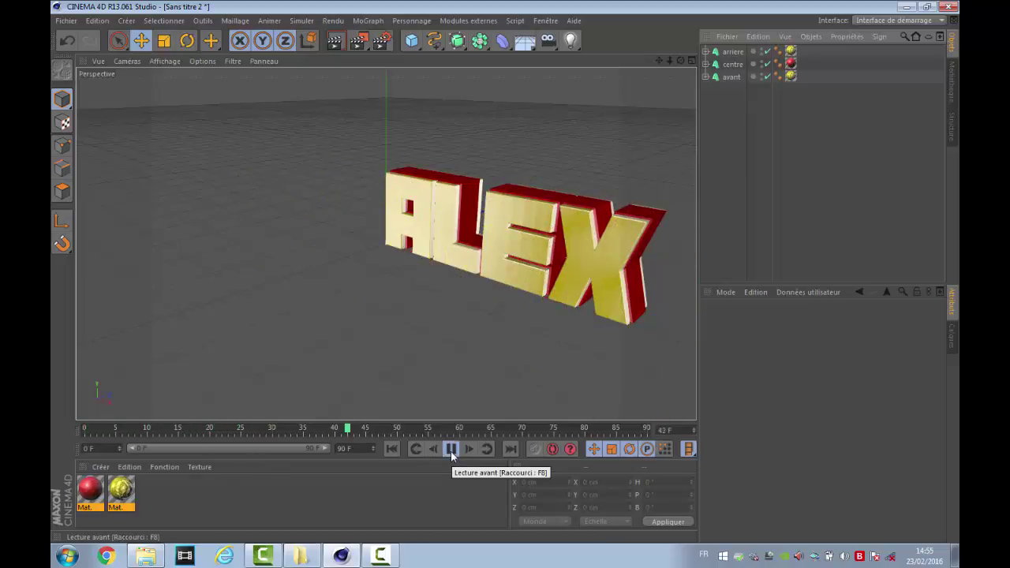
drag(658, 63, 505, 68)
mouse_move(670, 61)
mouse_down()
mouse_move(769, 60)
mouse_move(667, 60)
mouse_move(765, 47)
mouse_move(680, 65)
mouse_up()
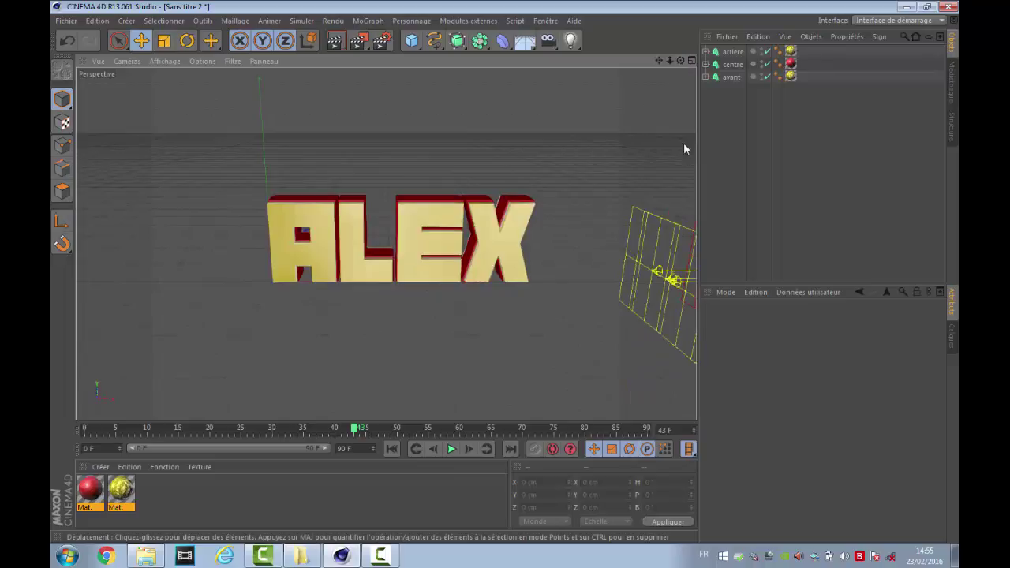
- Set the render output to the HDV/HDTV 720 29.97 preset and the frame range to Toutes les images
click(382, 41)
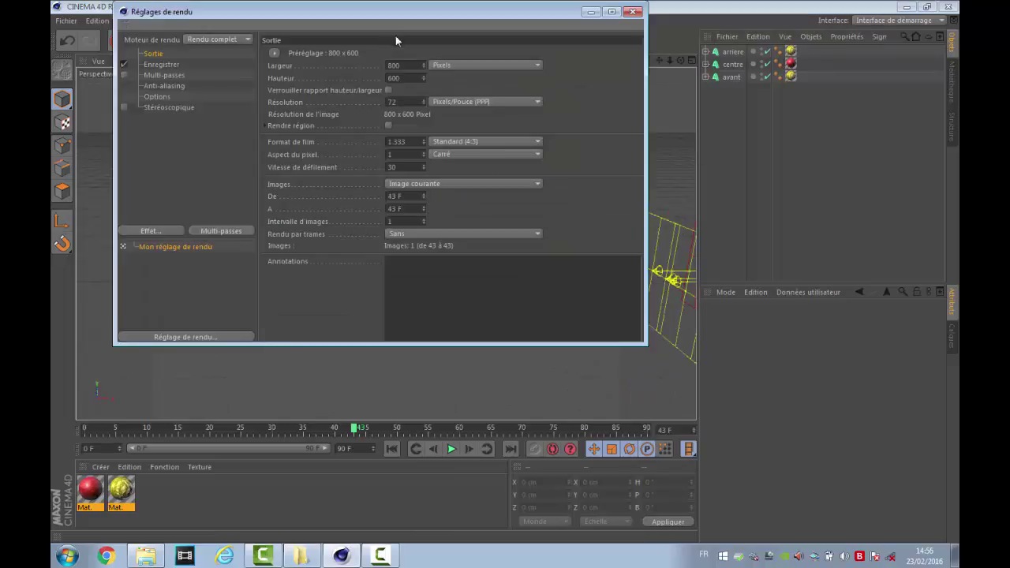
click(274, 55)
mouse_move(312, 93)
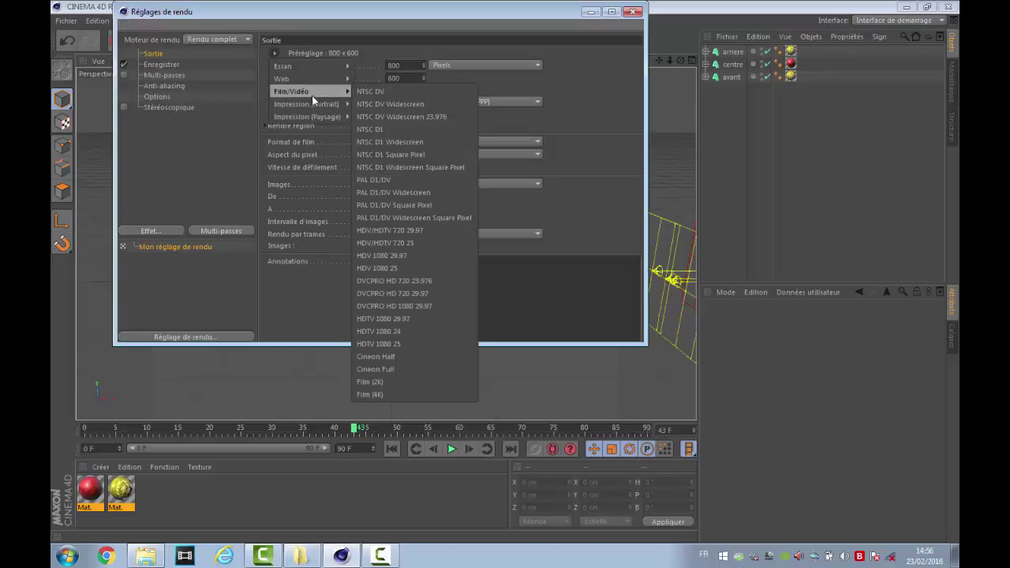
click(415, 232)
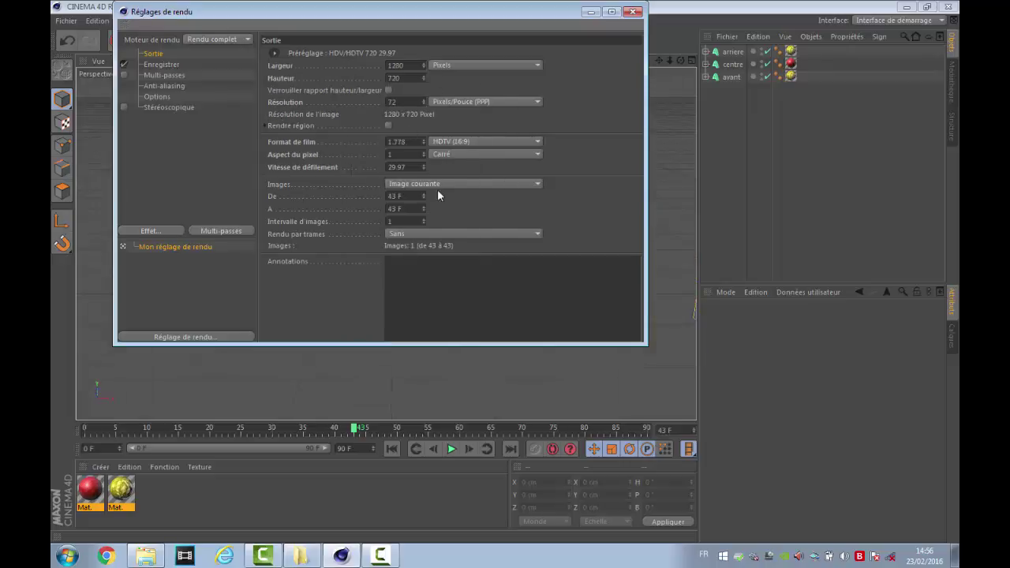
click(442, 183)
click(457, 220)
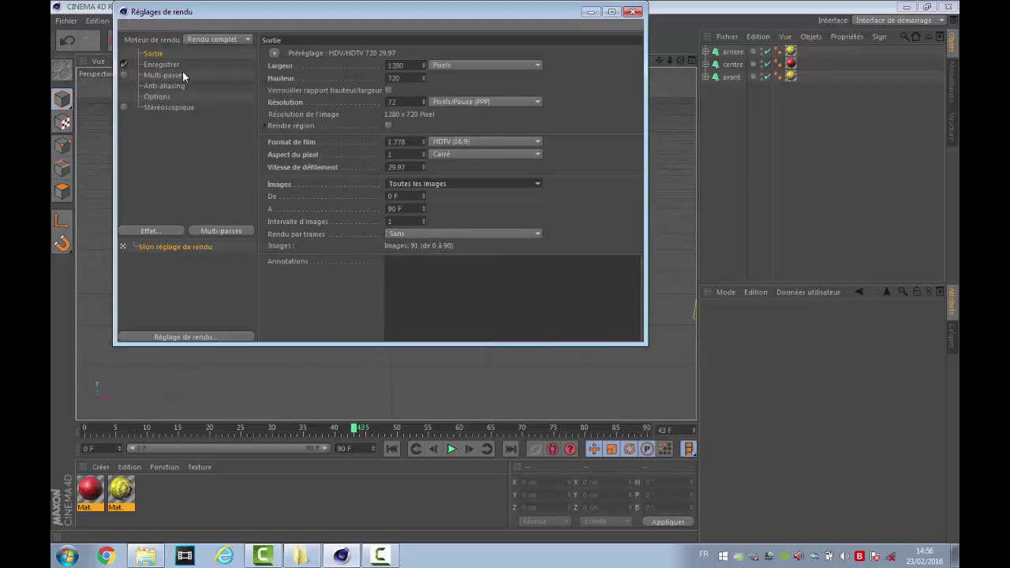
- Set the render to save to the desktop as tuto in Film AVI format
click(161, 65)
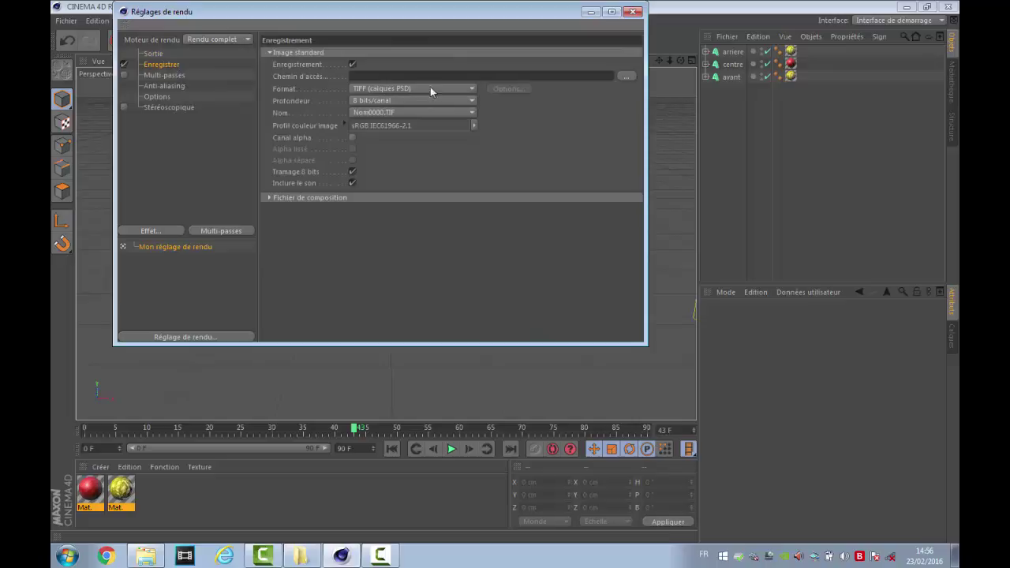
click(625, 76)
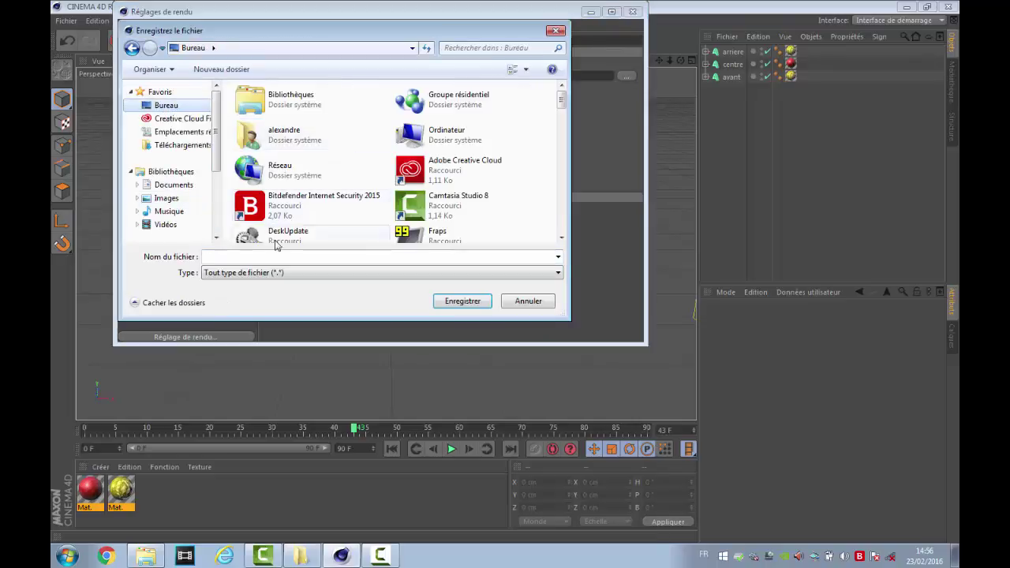
click(275, 258)
text(tuto)
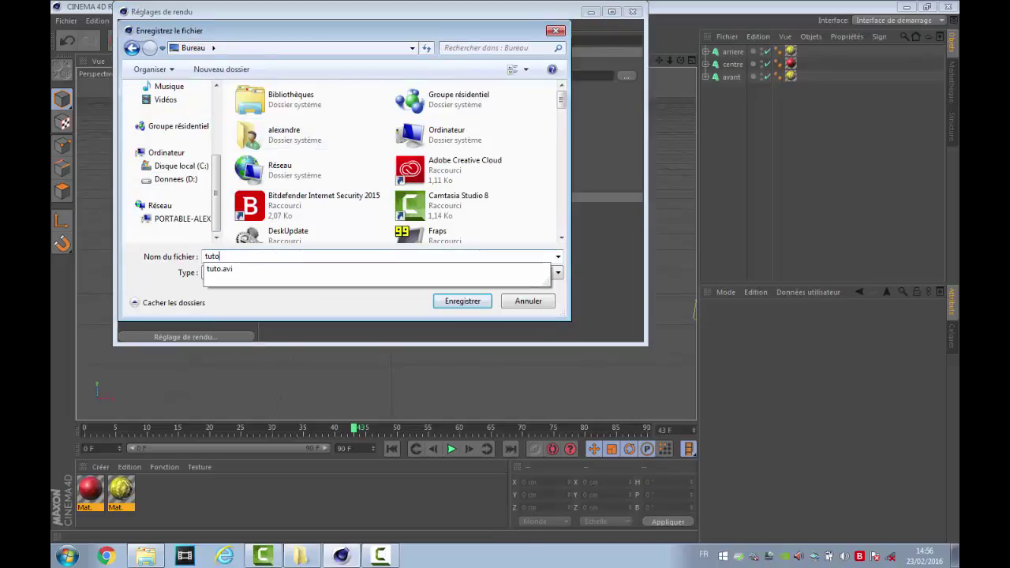
click(464, 301)
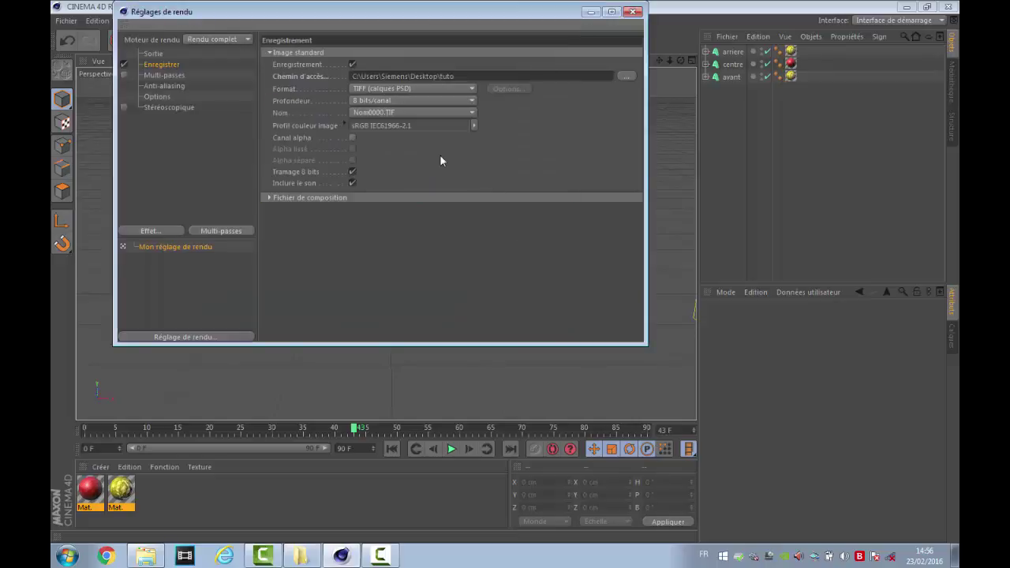
click(405, 88)
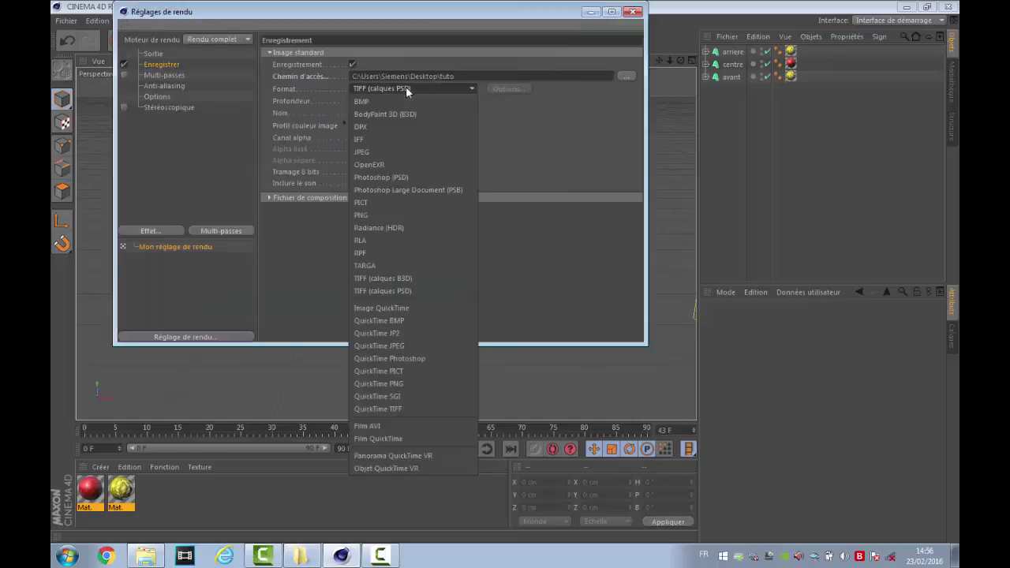
click(399, 425)
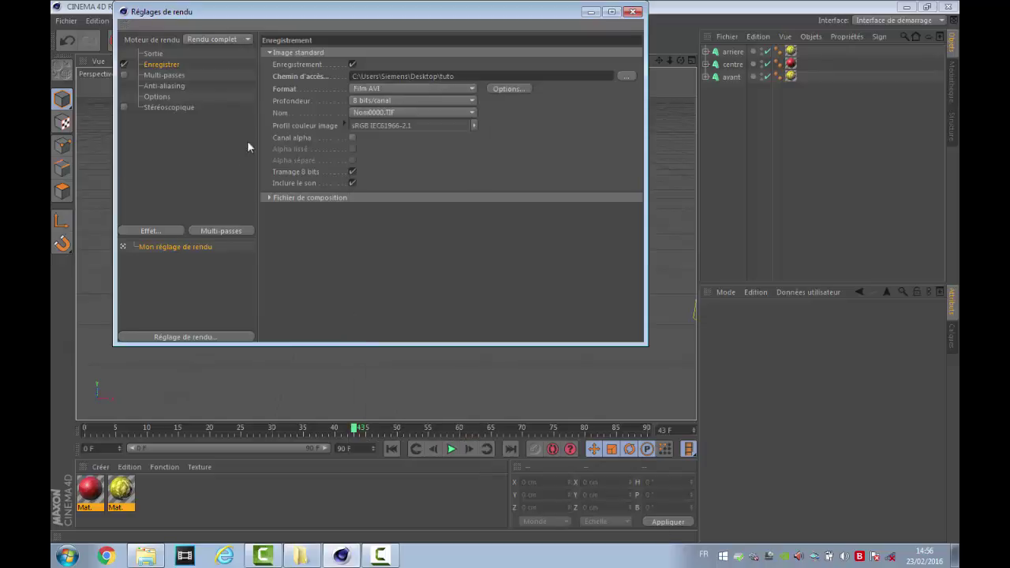
- Configure anti-aliasing as Au mieux with a minimum level of 2x2 and the Animation filter
click(164, 76)
click(171, 86)
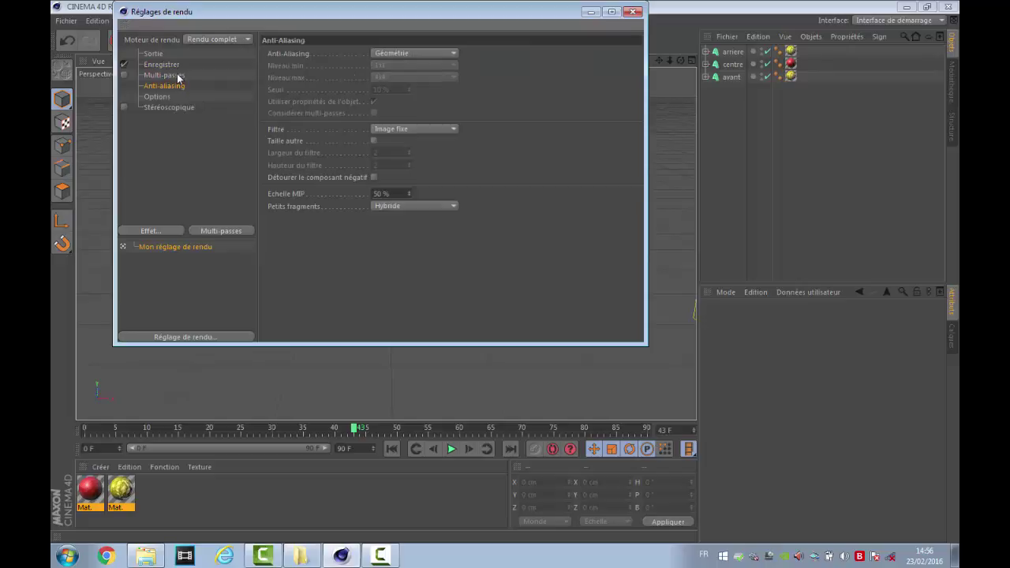
click(399, 54)
click(443, 94)
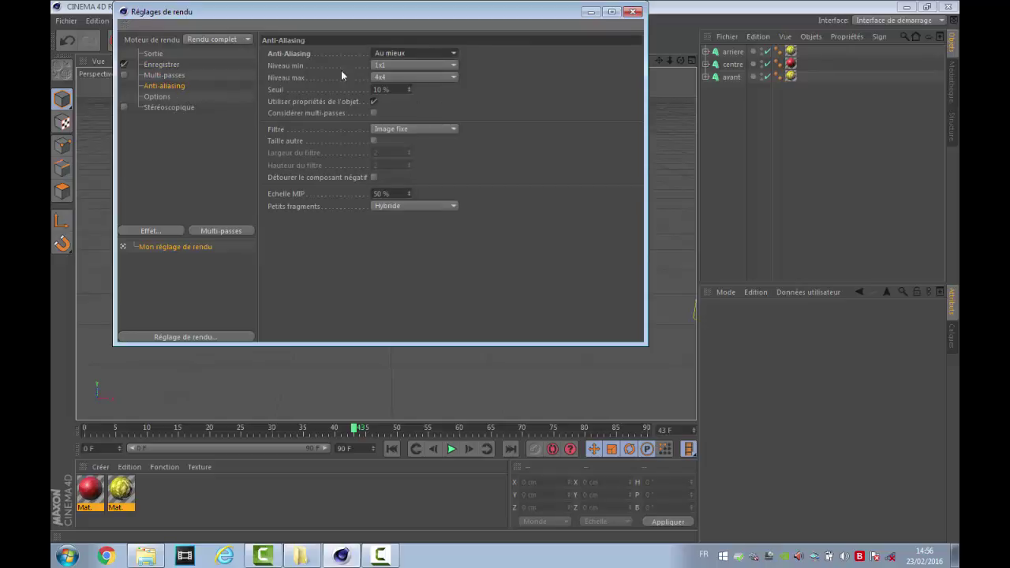
click(386, 66)
click(374, 87)
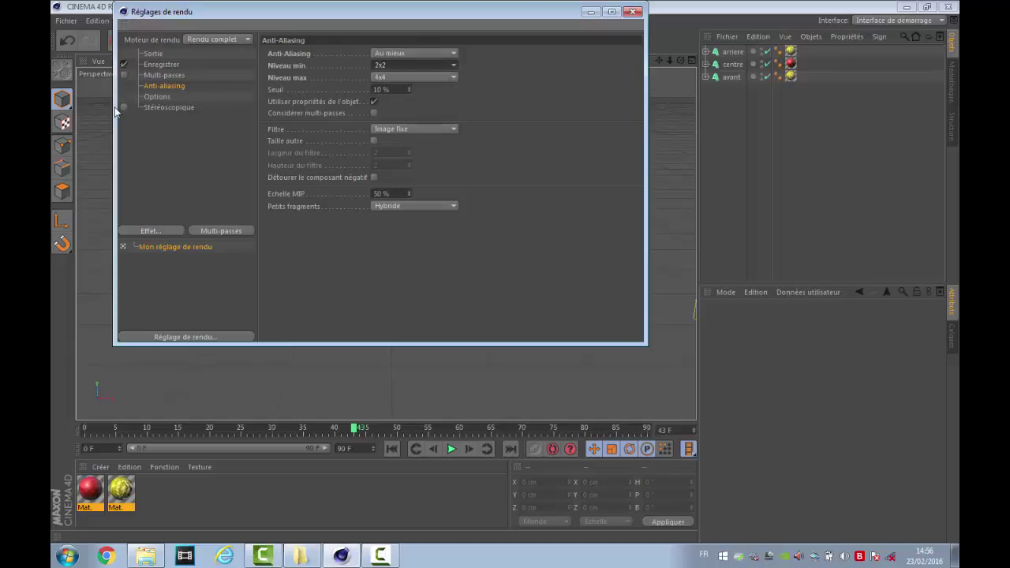
click(411, 127)
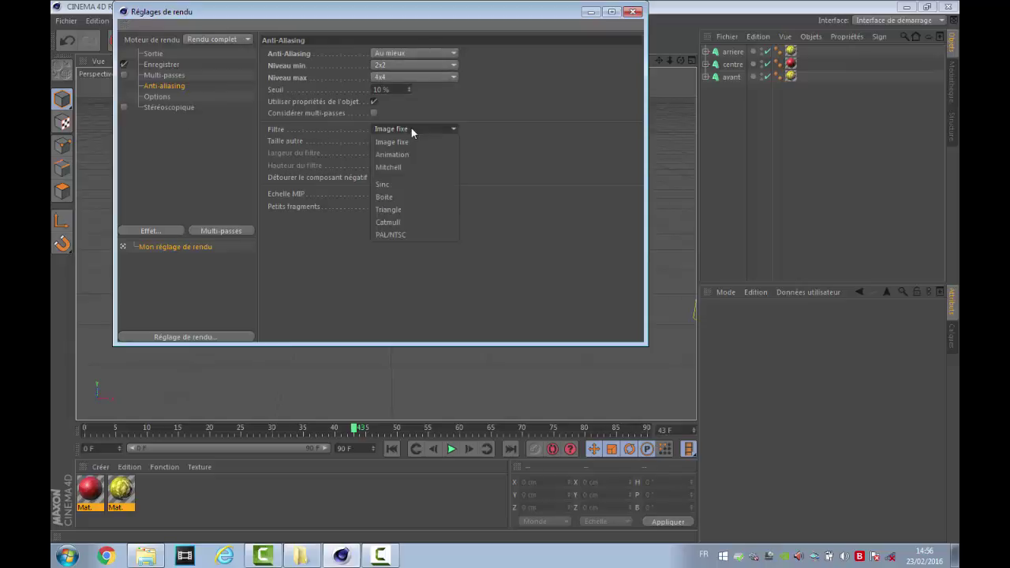
click(413, 157)
click(180, 142)
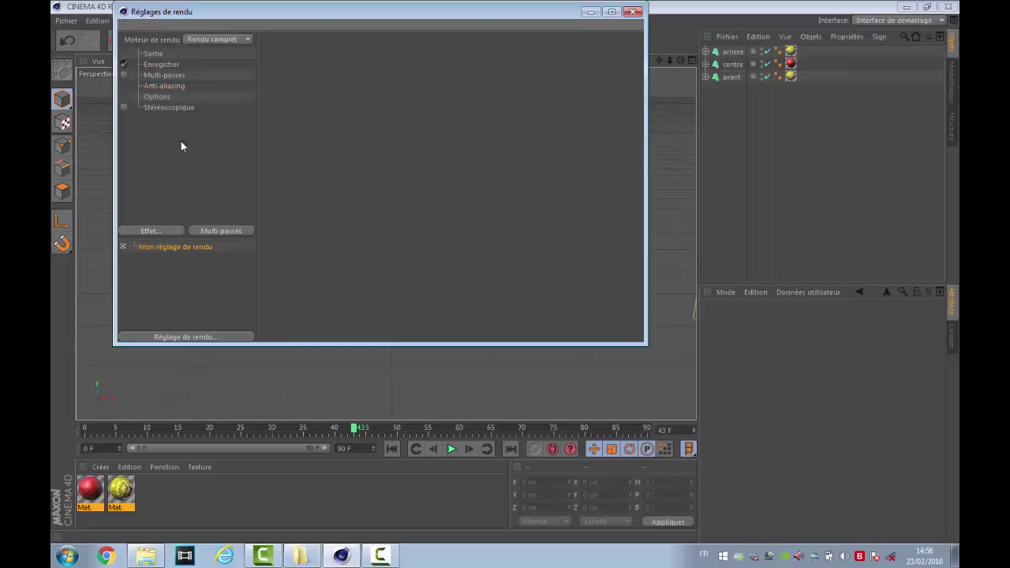
- Add the Illumination globale render effect and set its IG mode to IR (Animation caméra)
click(159, 232)
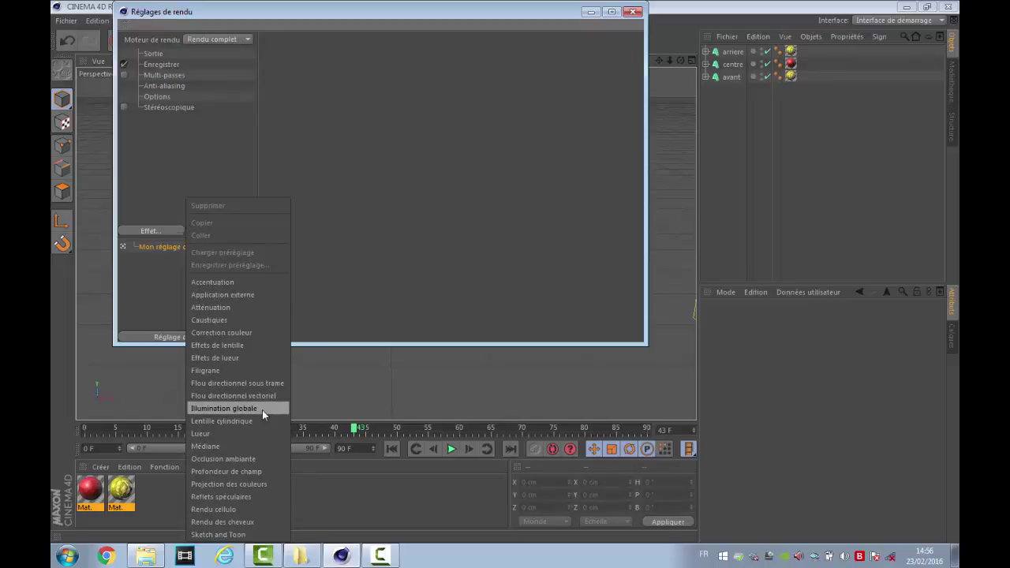
click(237, 408)
click(175, 238)
click(383, 80)
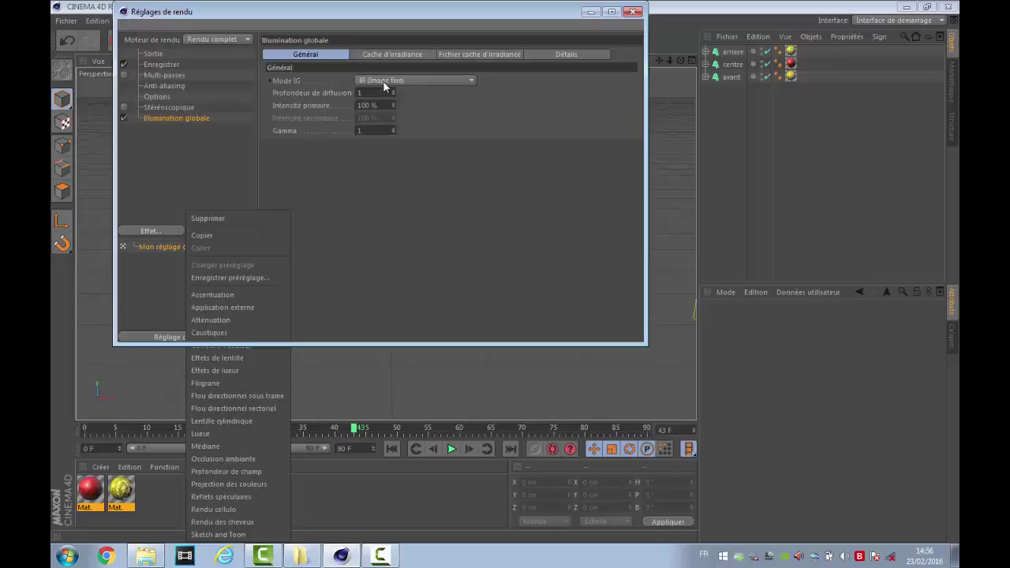
click(388, 80)
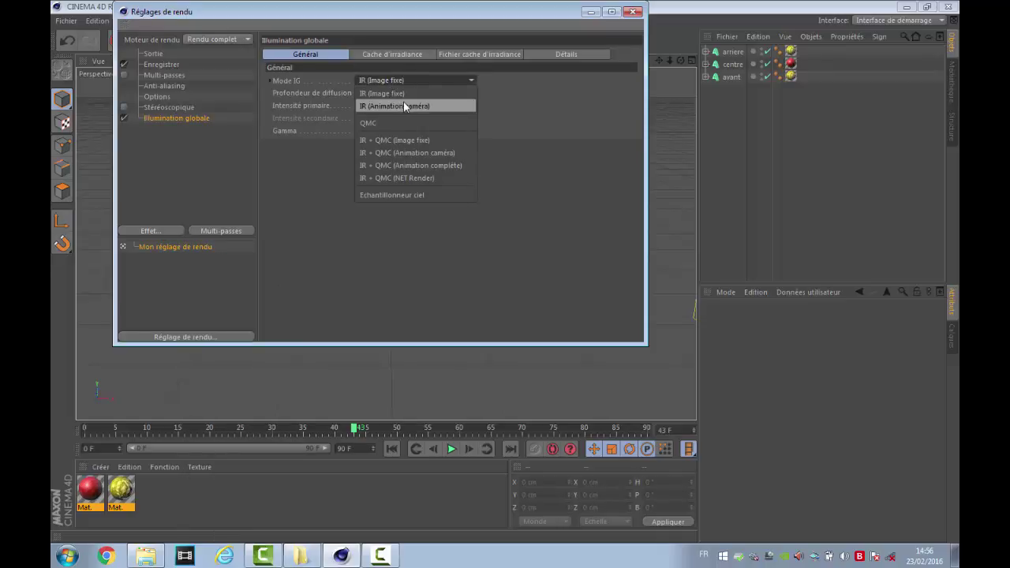
click(403, 102)
- Add the Occlusion ambiante and Correction couleur render effects and close the render settings
click(179, 228)
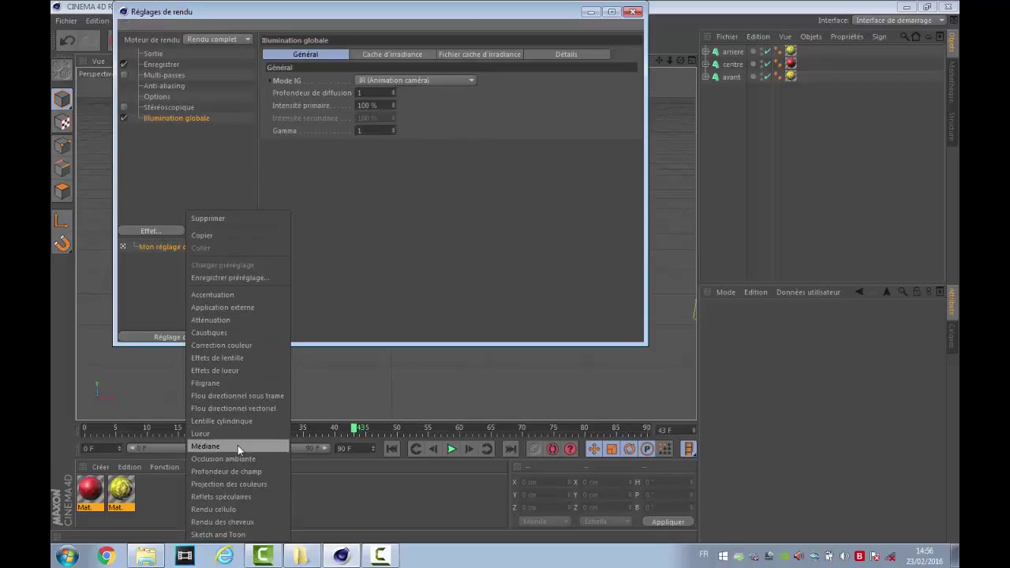
click(237, 458)
click(161, 227)
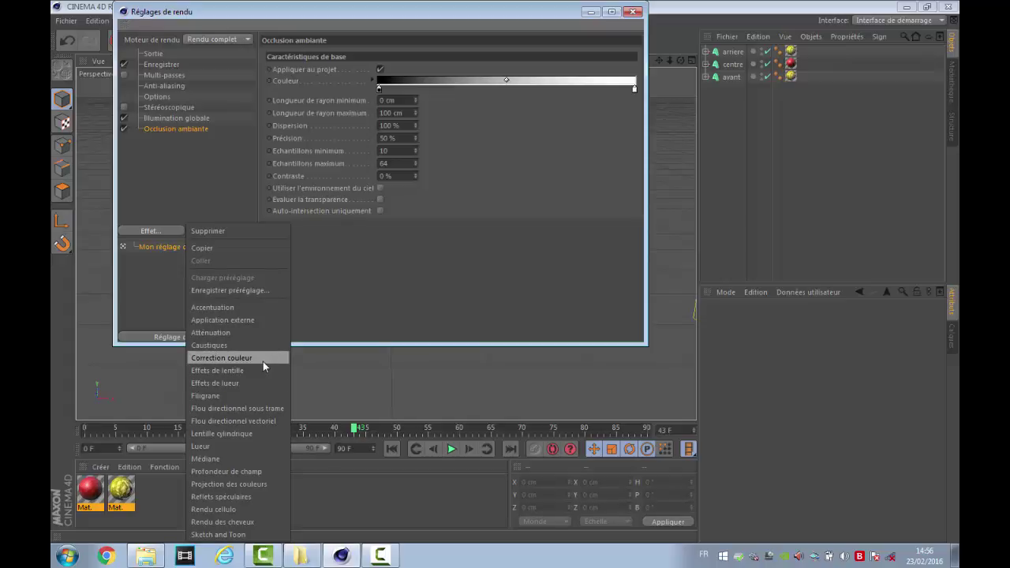
click(262, 358)
click(150, 229)
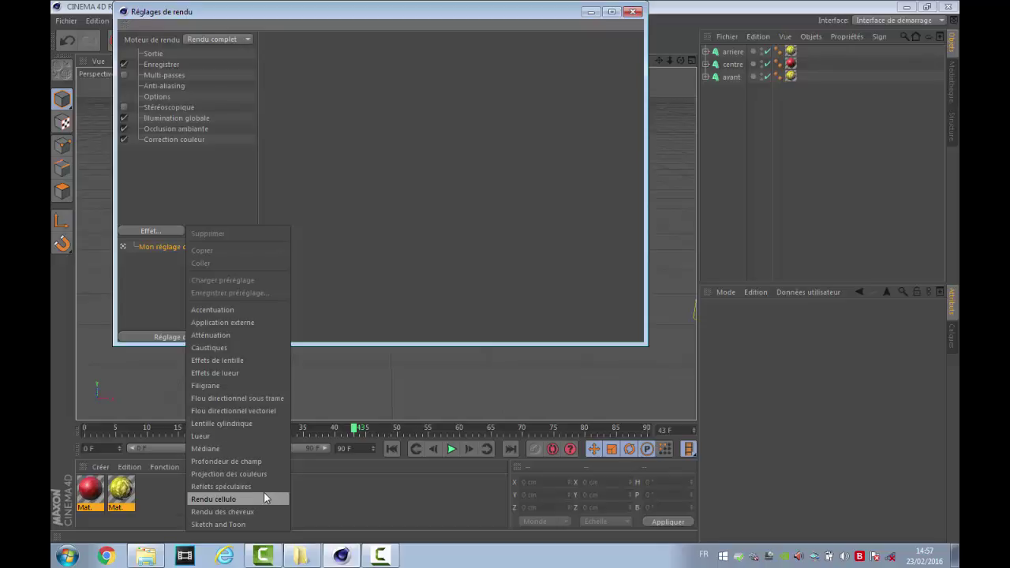
click(492, 196)
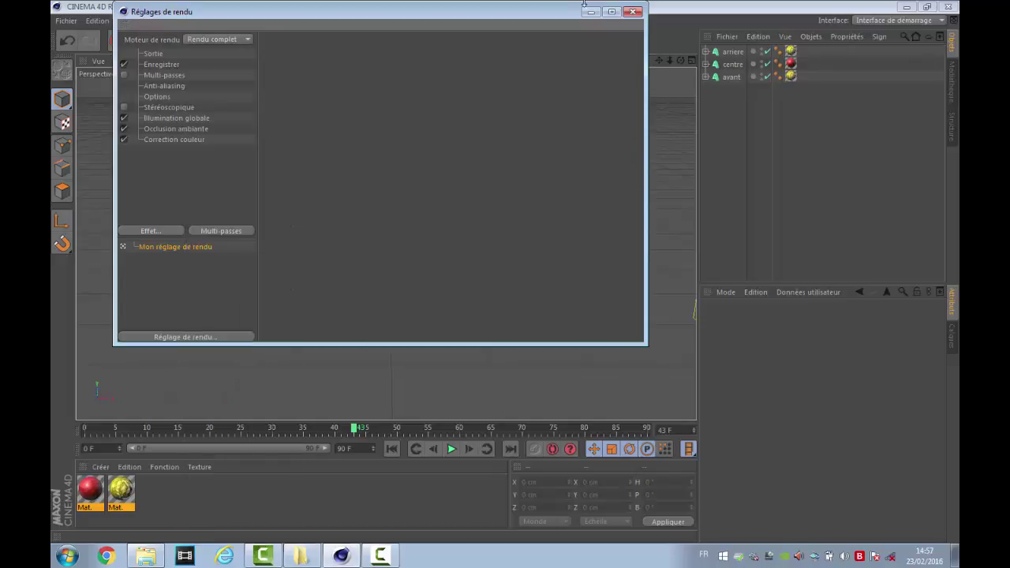
click(632, 12)
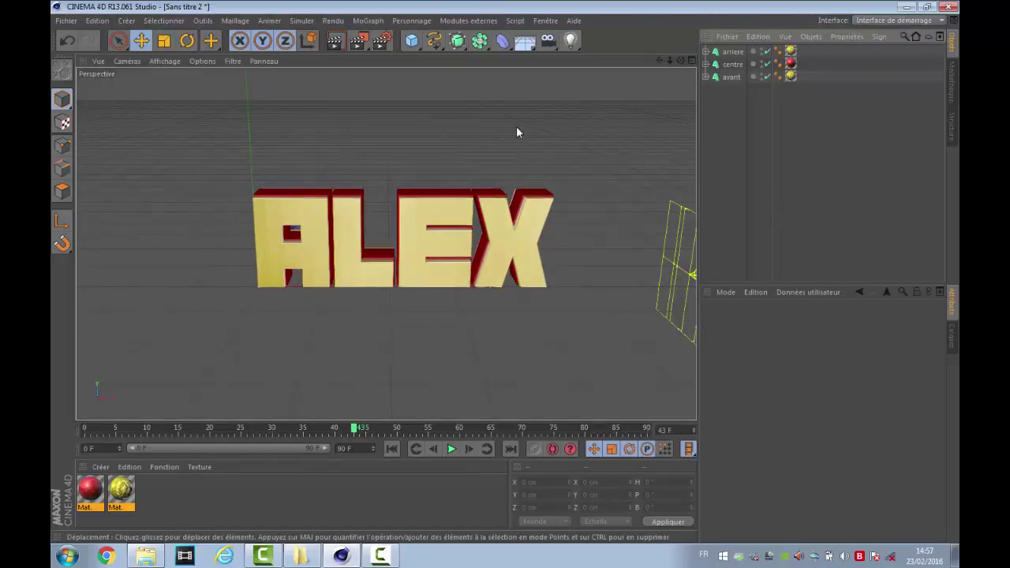
- Add a Spirale spline to the scene and set its plane to ZY
click(435, 43)
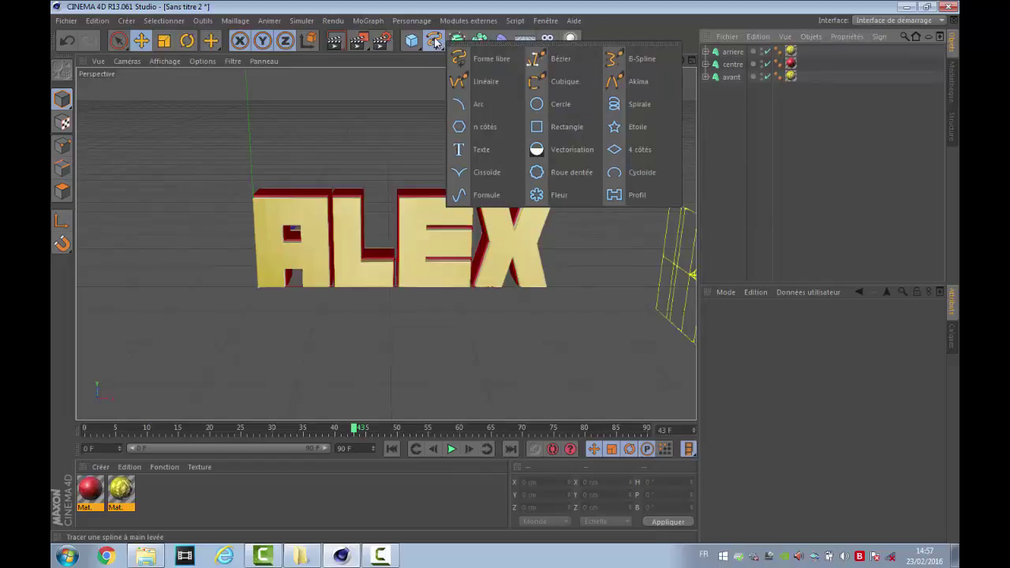
click(436, 43)
click(438, 42)
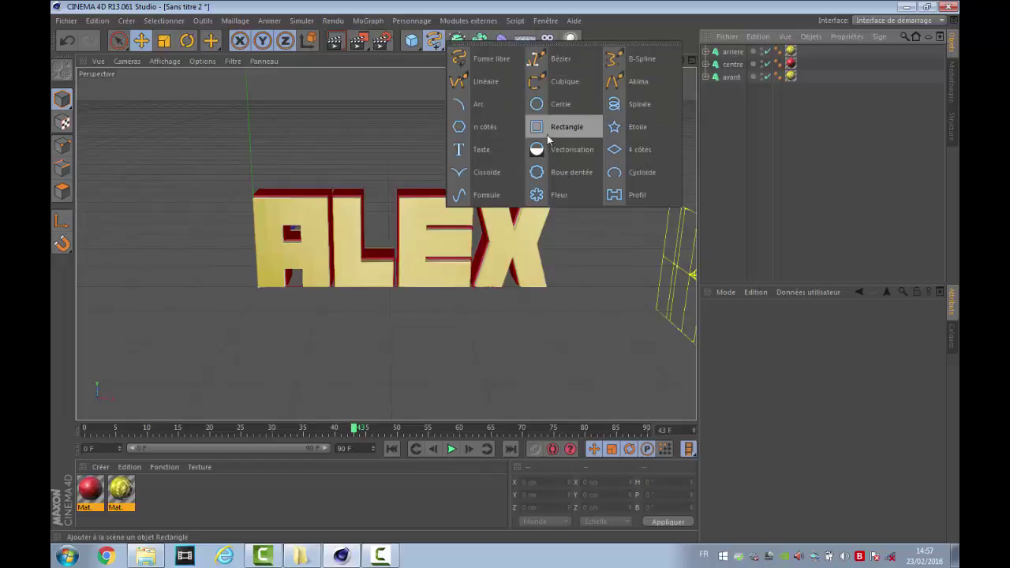
click(635, 110)
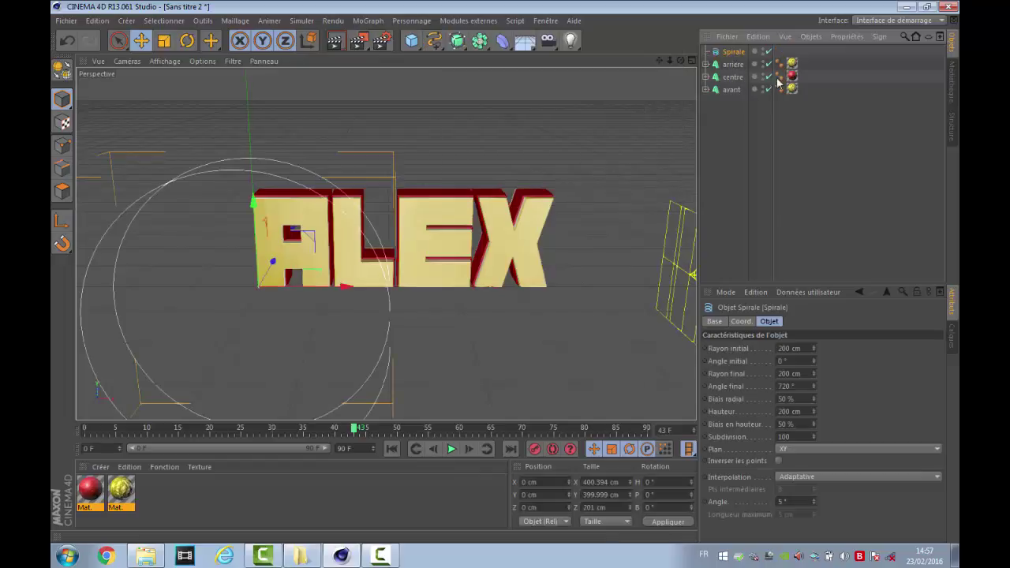
drag(679, 61, 385, 243)
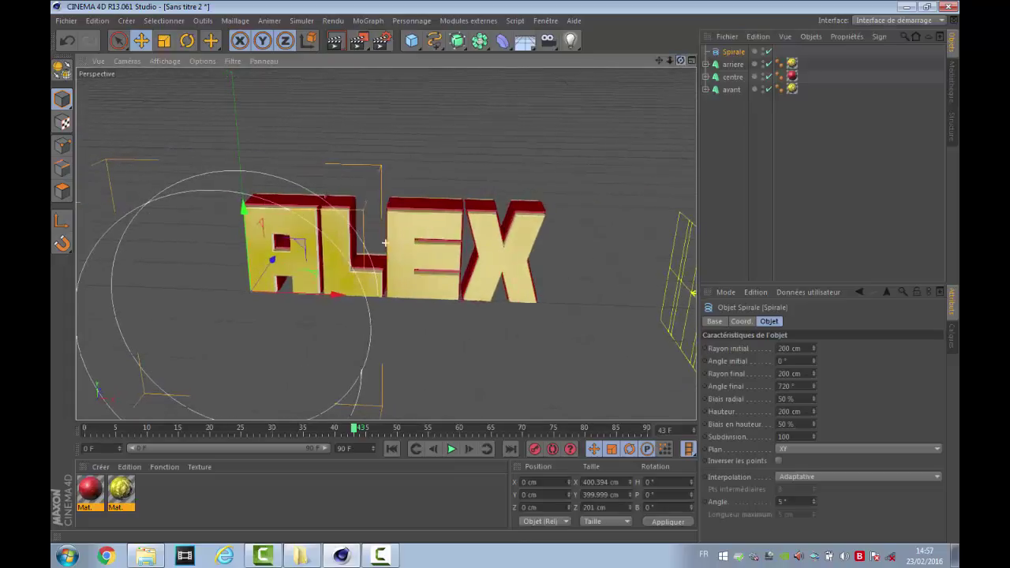
click(814, 449)
click(811, 465)
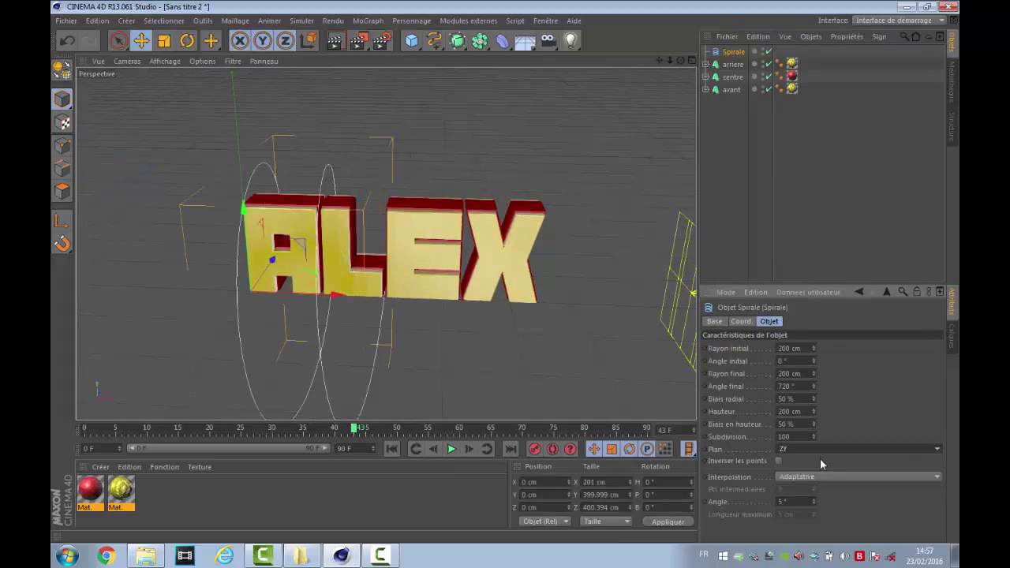
- Set the spiral's initial radius to 96 cm and place it at about 0.4 cm along X
click(804, 348)
mouse_move(813, 348)
mouse_down()
mouse_move(813, 276)
mouse_move(816, 350)
mouse_up()
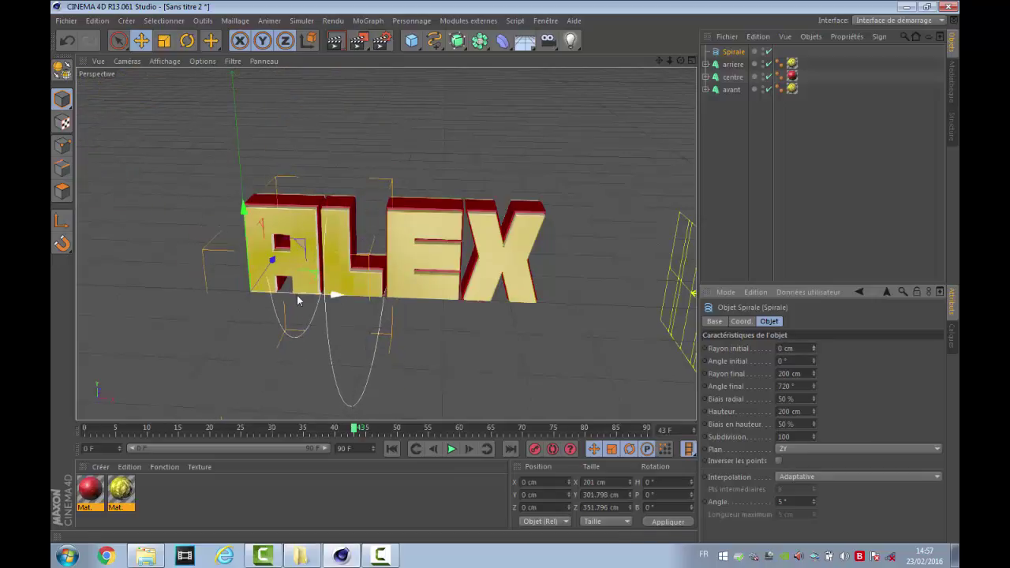
drag(297, 300, 247, 298)
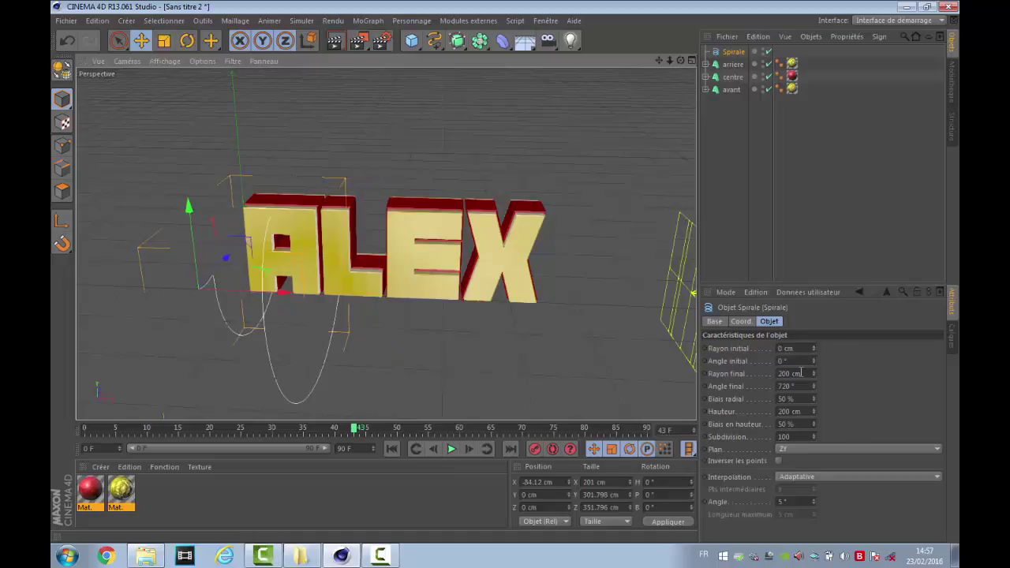
drag(813, 348, 813, 312)
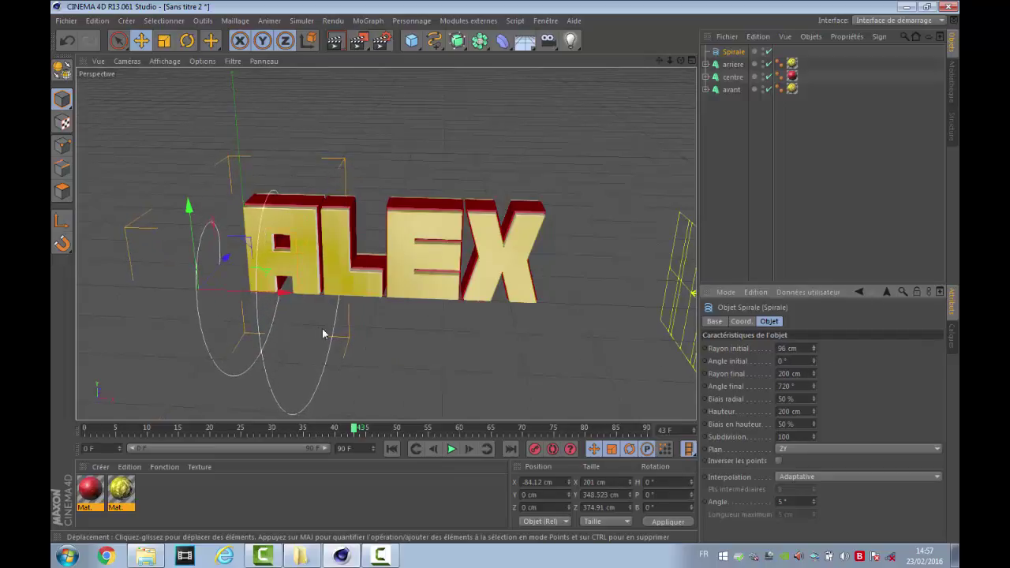
drag(277, 292, 337, 294)
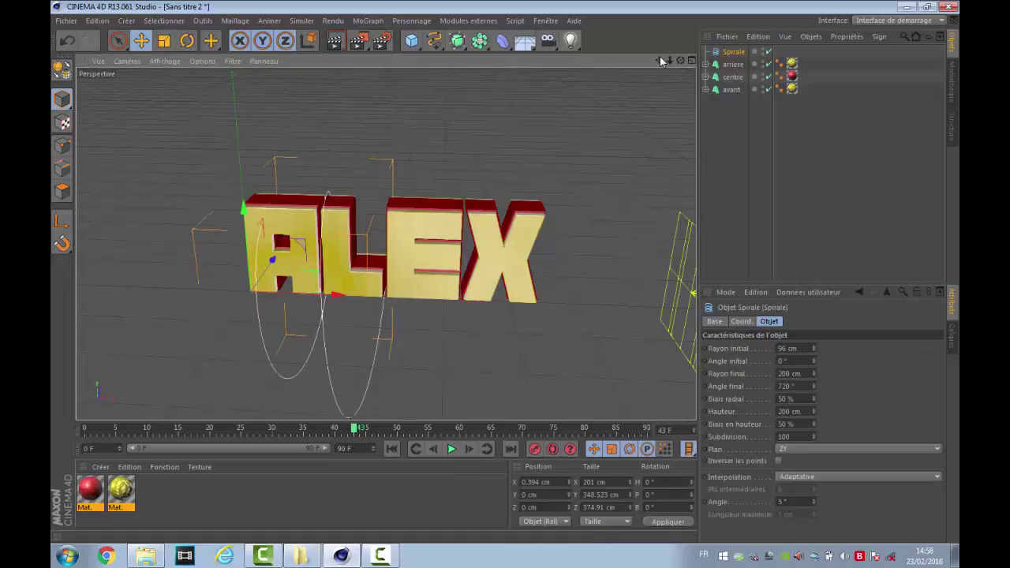
- Move the spiral to about 63 cm in Y and 25 cm in Z, around the text
drag(680, 60, 808, 45)
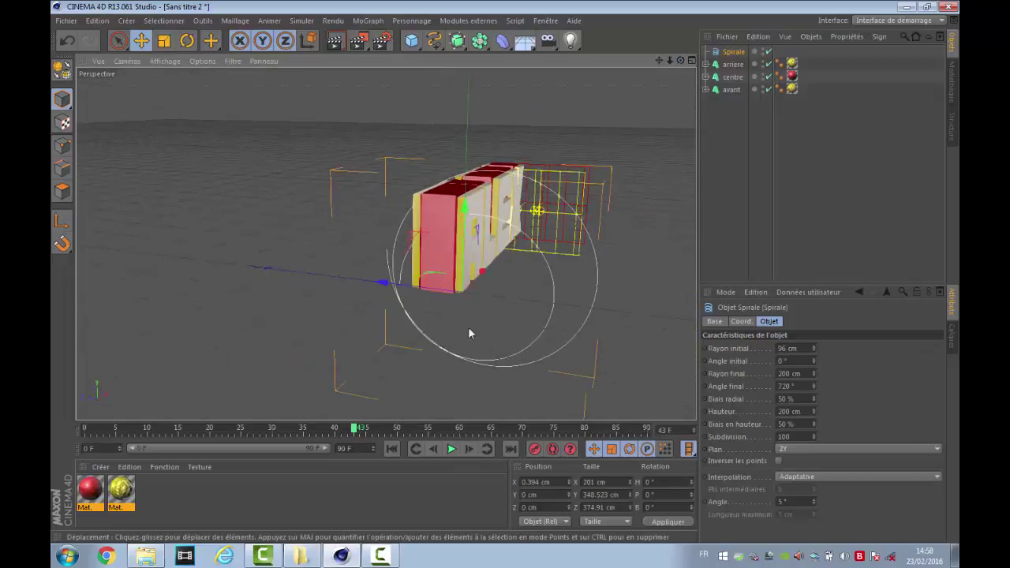
drag(384, 281, 392, 287)
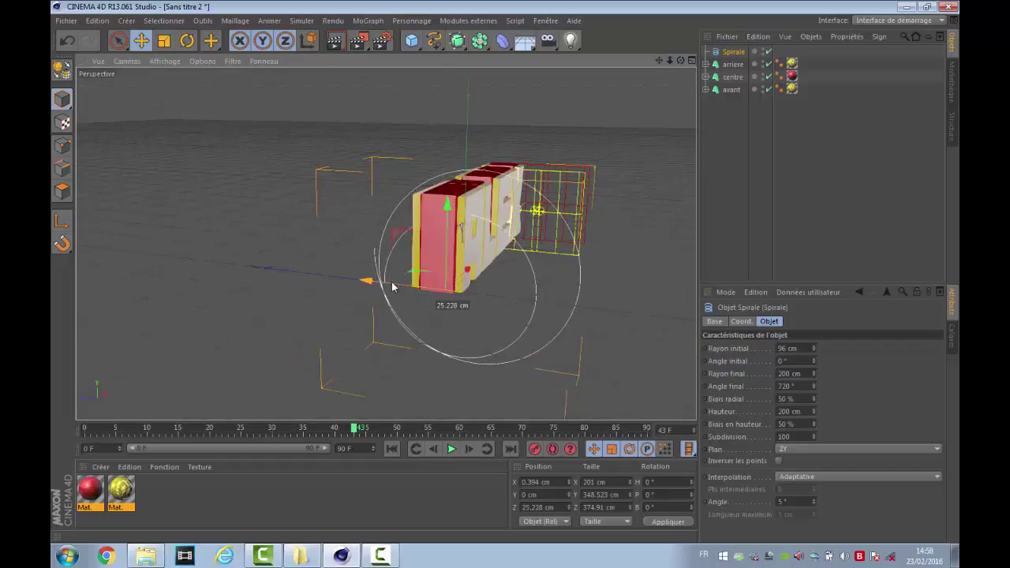
drag(447, 254, 447, 212)
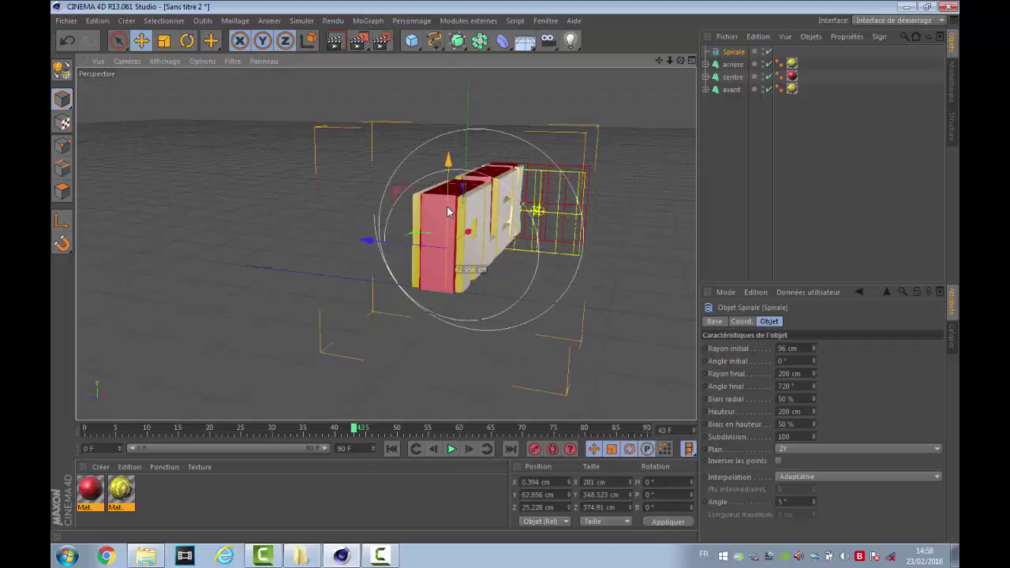
drag(680, 60, 584, 60)
- Set the spiral's angles to -1425° and 1421°, final radius to 144 cm, radial bias to 54 %, height to 415 cm and height bias to 43 %
click(792, 372)
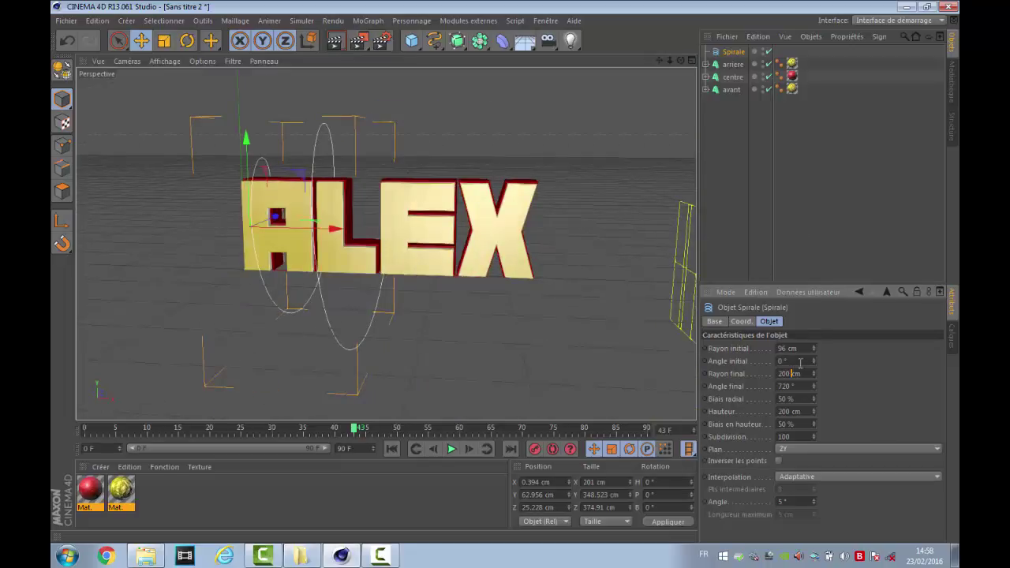
drag(814, 374, 757, 361)
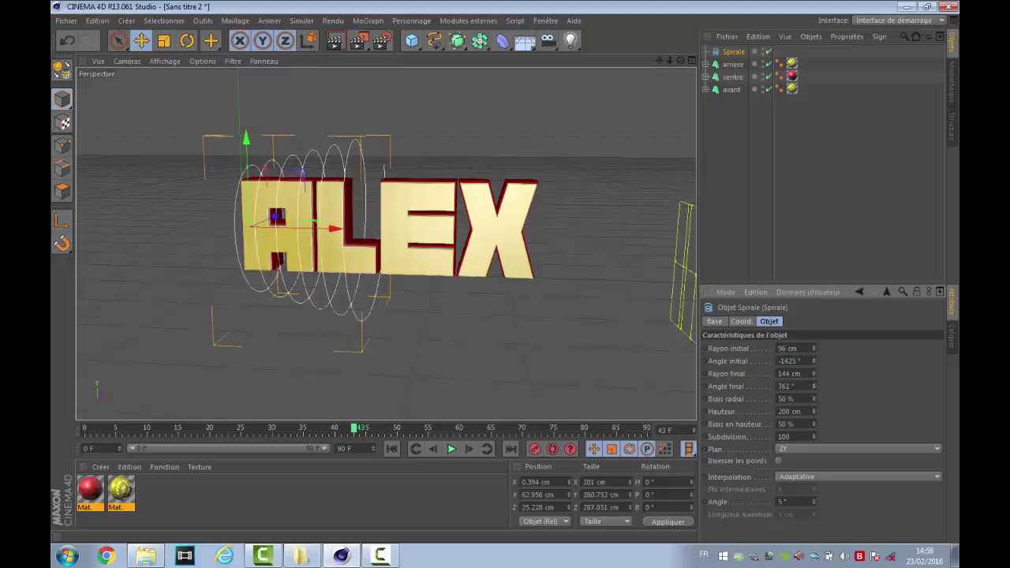
drag(814, 386, 813, 324)
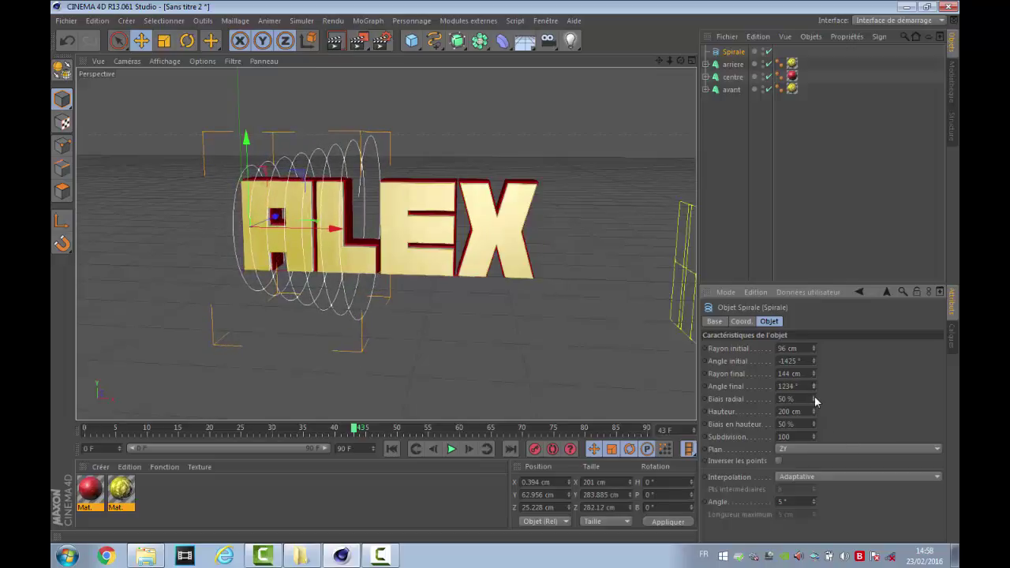
drag(814, 397, 814, 430)
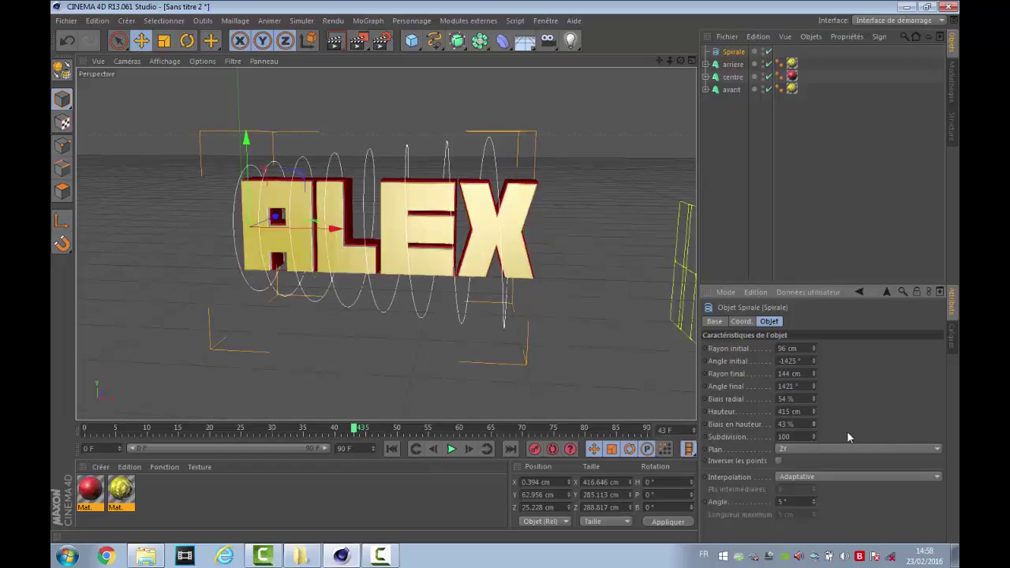
click(737, 221)
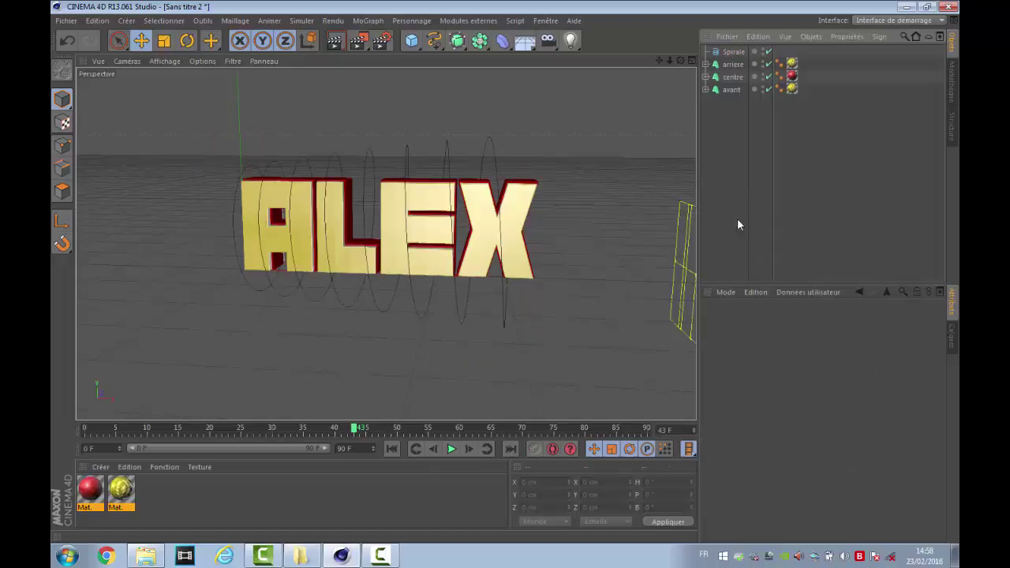
- Add a Rectangle spline to the scene as the profile for the spiral
click(434, 42)
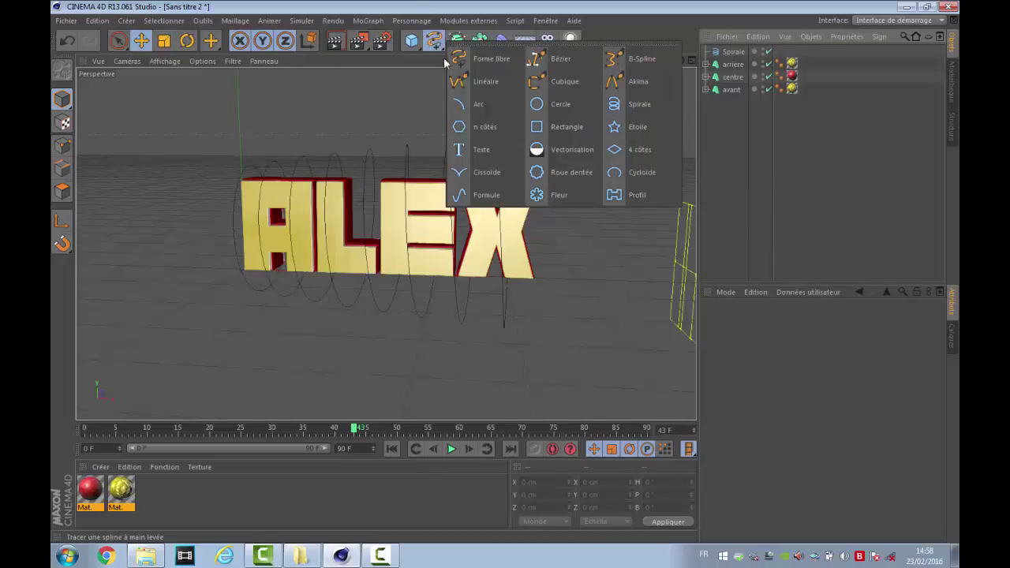
click(566, 128)
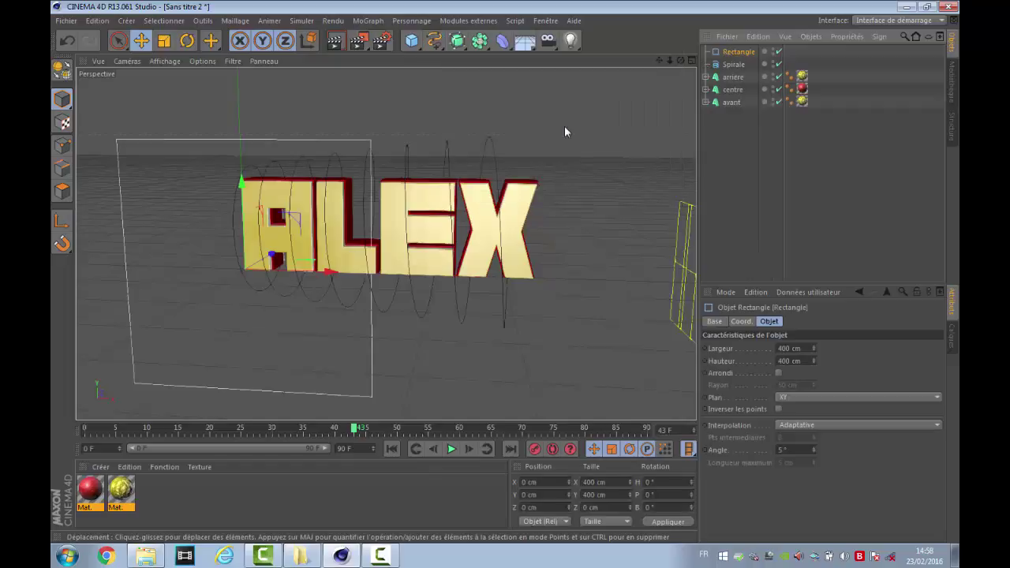
click(731, 150)
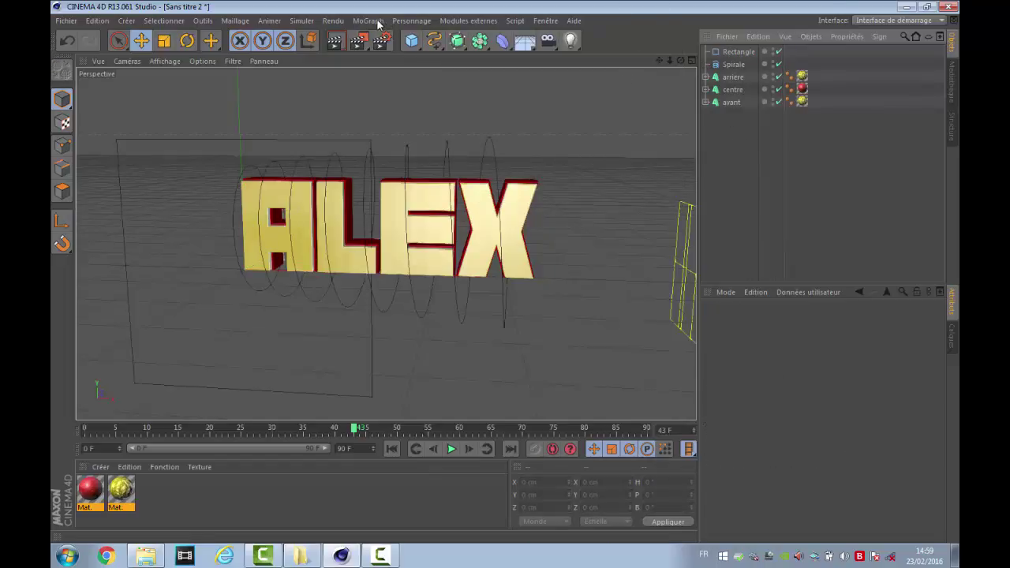
- Add an Extrusion contrôlée NURBS object and nest the Rectangle and Spirale splines inside it, with Spirale first
click(457, 40)
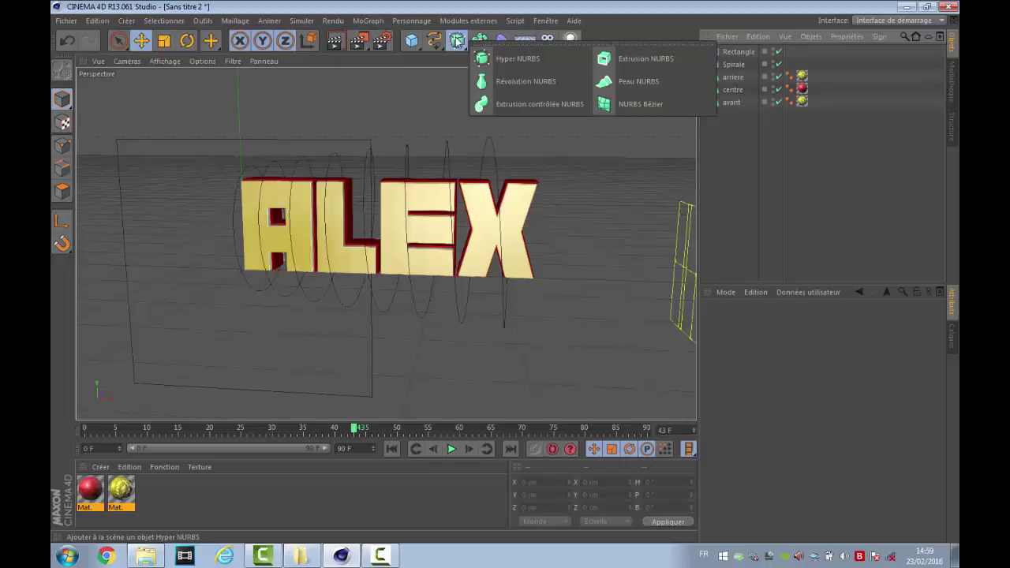
click(560, 105)
click(746, 153)
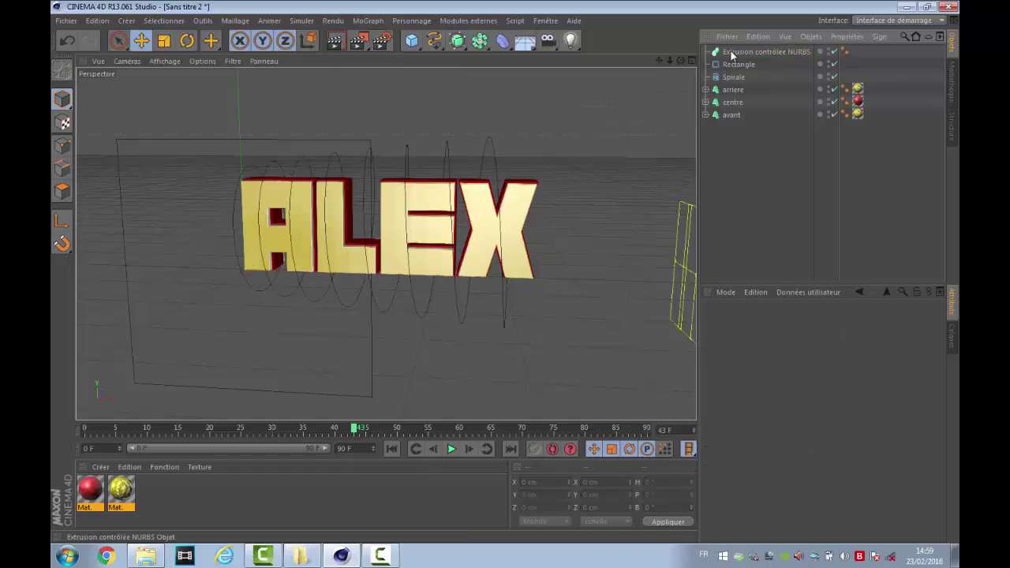
click(727, 51)
click(764, 125)
drag(738, 77, 738, 57)
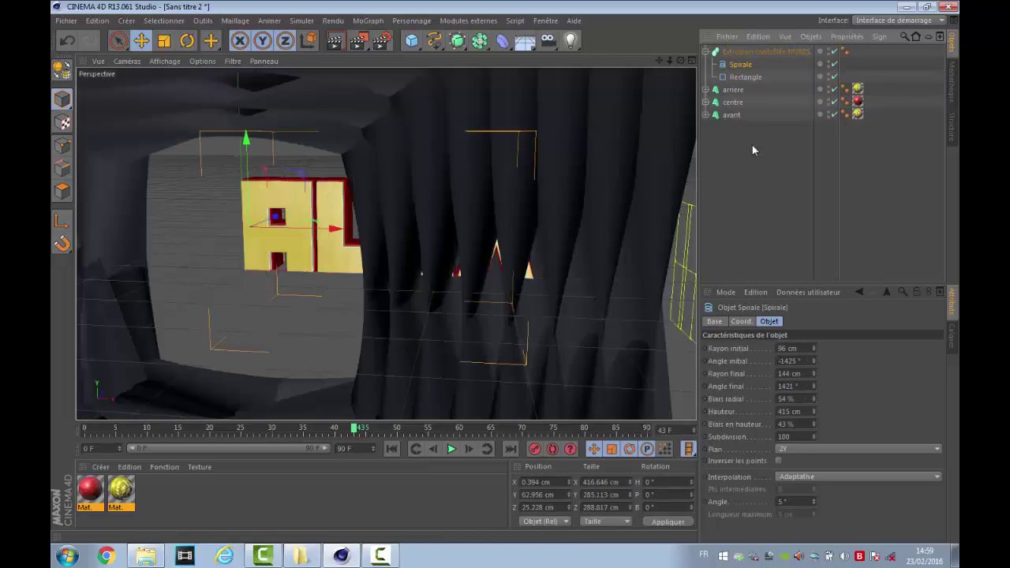
- Set the rectangle profile's width and height to 20 cm each
click(745, 76)
click(783, 347)
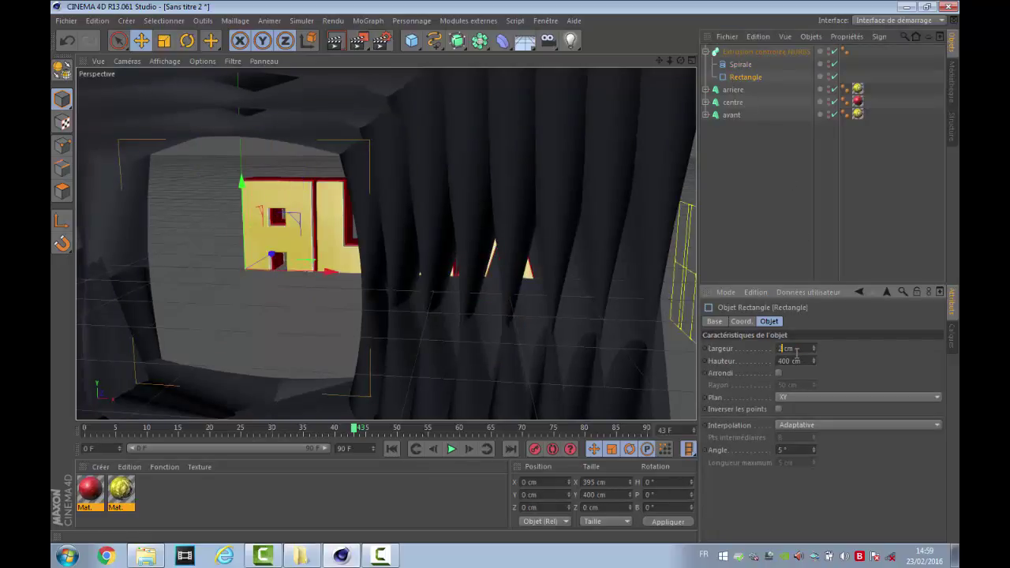
key(Return)
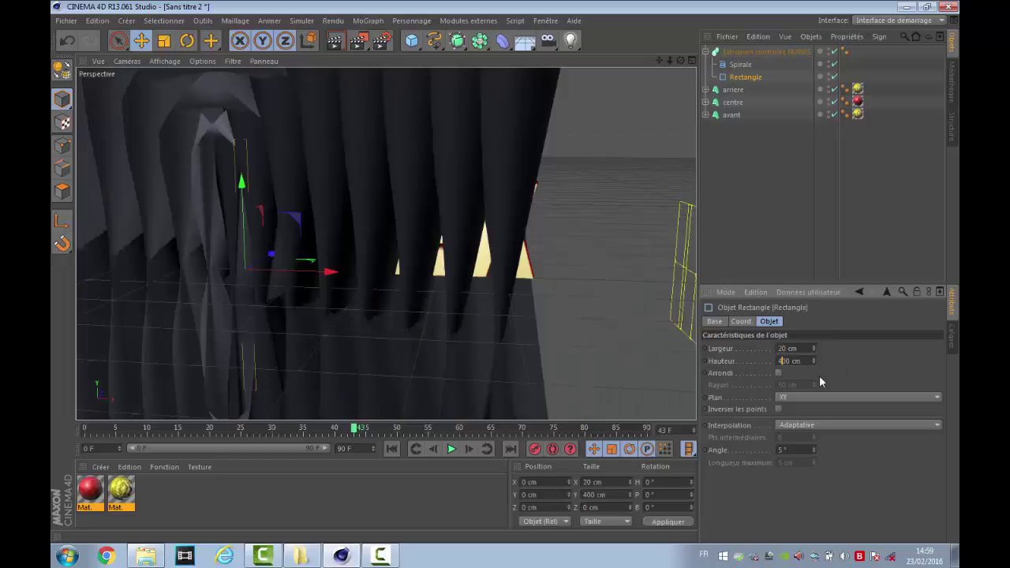
key(BackSpace)
text(20)
key(Return)
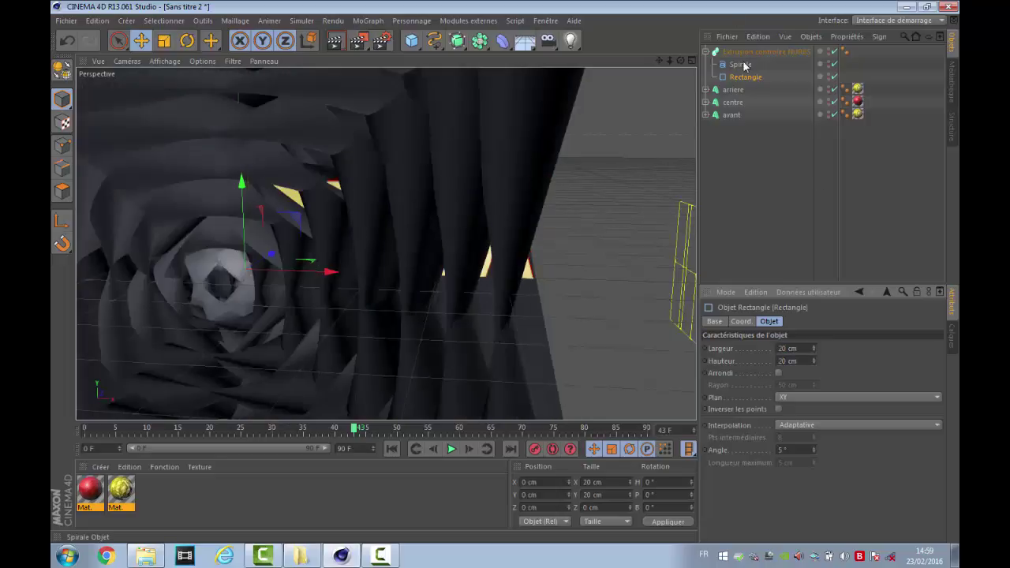
- Reorder the children of the Extrusion contrôlée NURBS so that Rectangle sits above Spirale
mouse_move(745, 68)
mouse_down()
mouse_move(753, 128)
mouse_move(742, 126)
mouse_move(747, 55)
mouse_move(746, 63)
mouse_up()
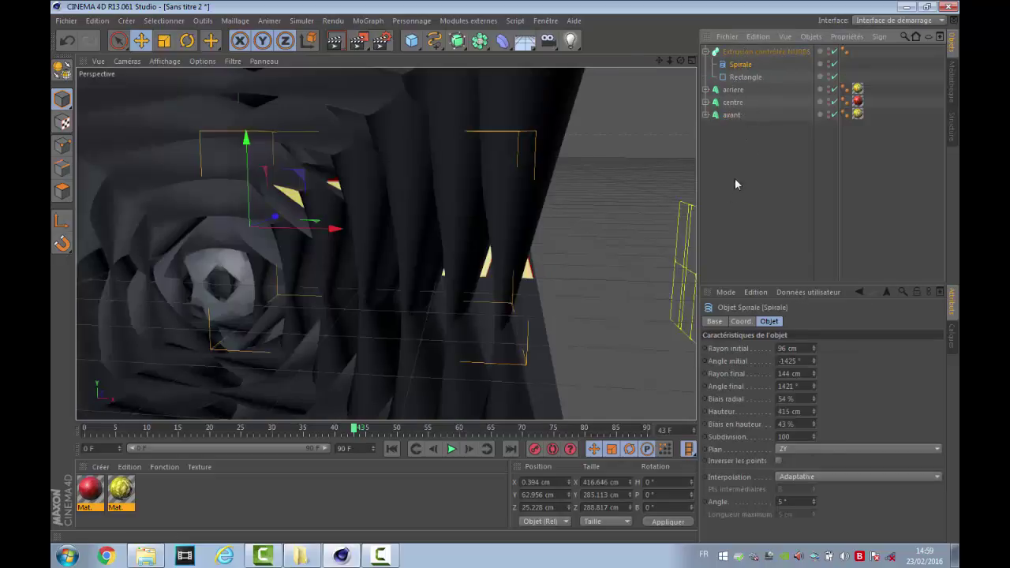
click(735, 77)
drag(735, 79, 750, 183)
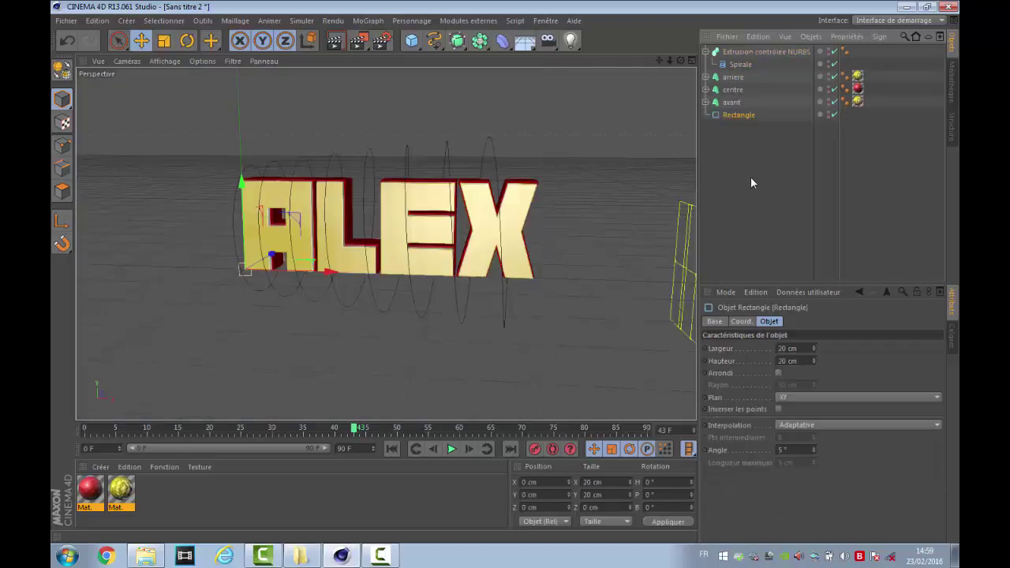
drag(741, 73, 739, 61)
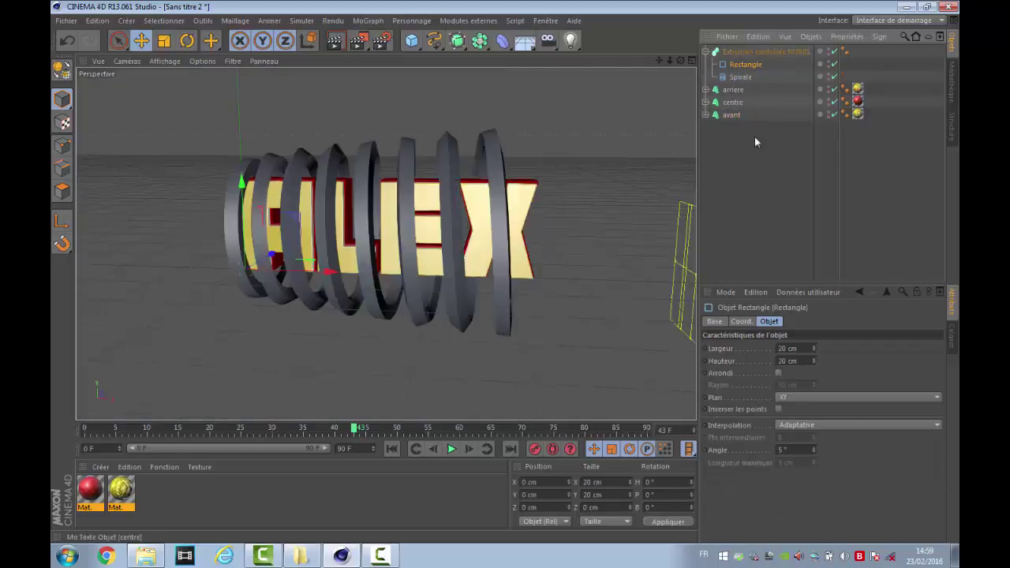
click(740, 125)
- Set the rectangle profile's width to 3 cm
click(745, 64)
double_click(782, 347)
text(3)
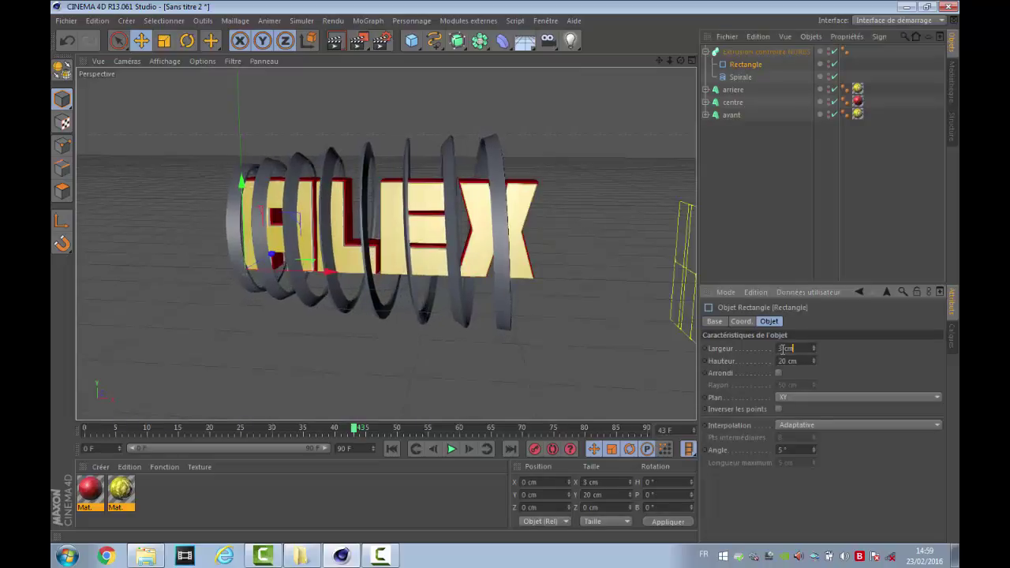
- Set the rectangle profile's width and height to 5 cm each and deselect it
key(BackSpace)
text(5)
double_click(786, 360)
text(10)
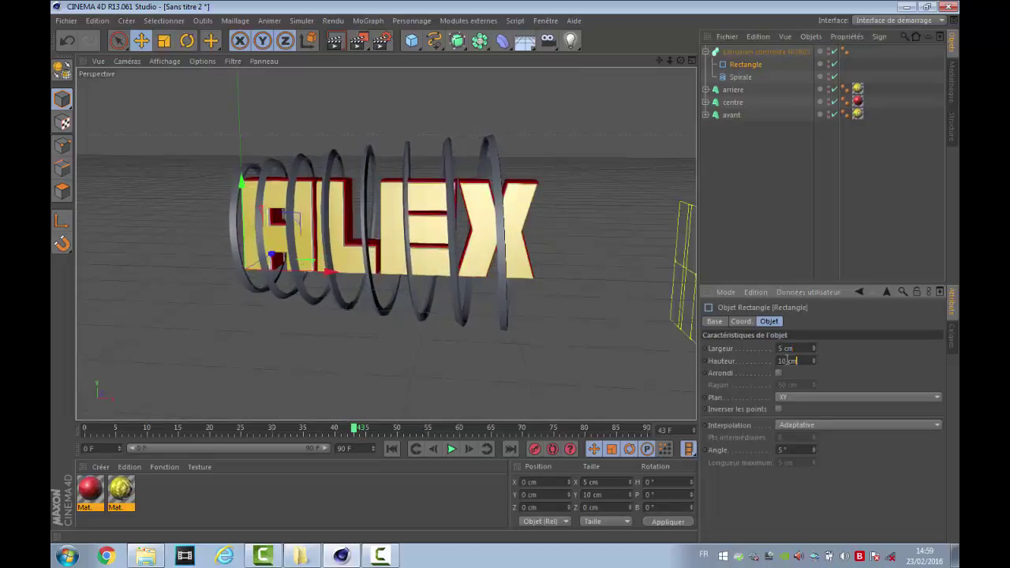
key(BackSpace)
key(BackSpace)
text(5)
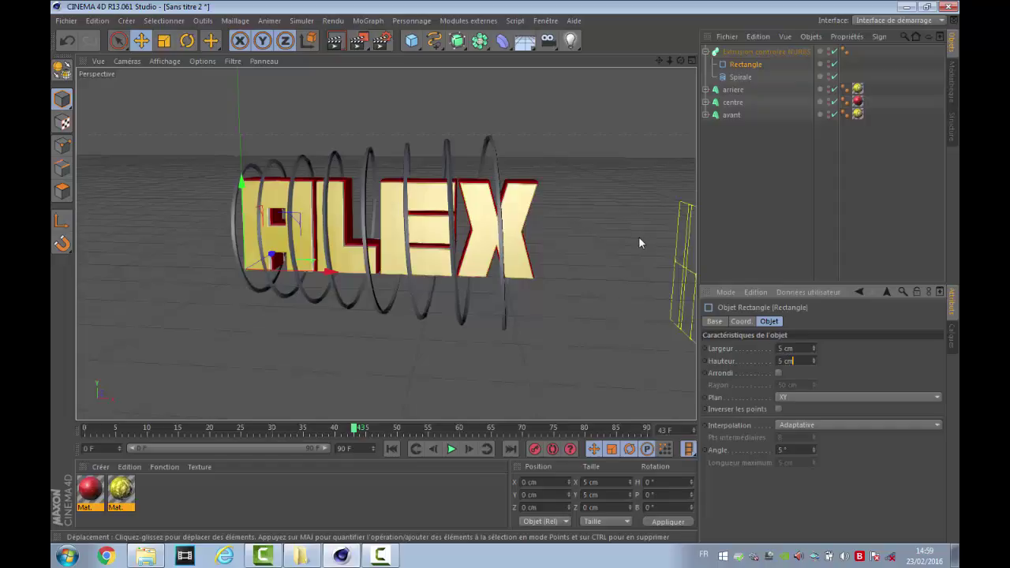
click(639, 238)
- Extend the animation's end frame to 172 and stretch the preview range to the full length
mouse_move(680, 61)
mouse_down()
mouse_move(749, 39)
mouse_move(891, 51)
mouse_move(757, 118)
mouse_move(662, 79)
mouse_move(671, 75)
mouse_up()
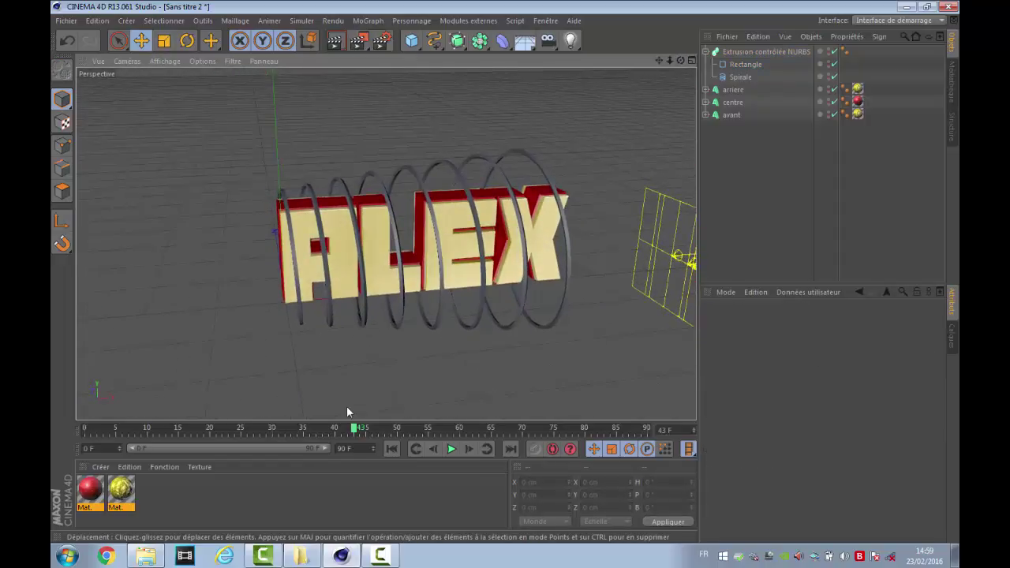
drag(354, 429, 389, 438)
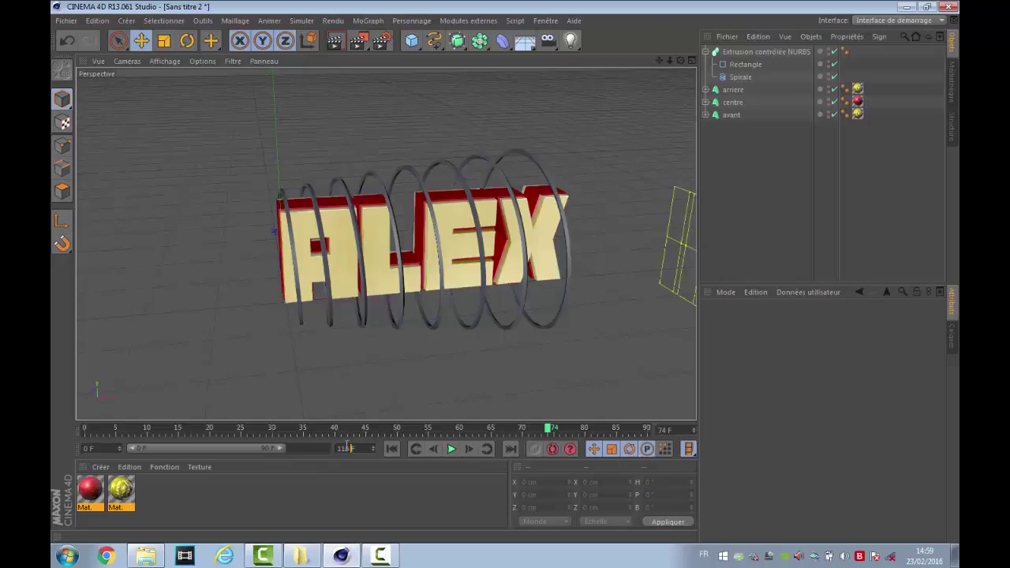
drag(269, 448, 365, 442)
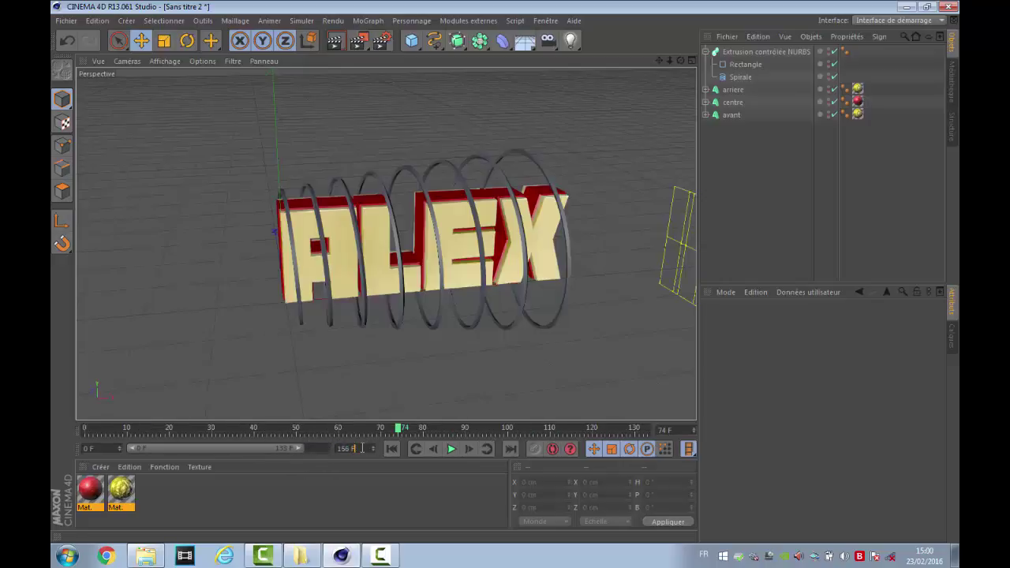
drag(295, 449, 482, 438)
drag(372, 448, 372, 434)
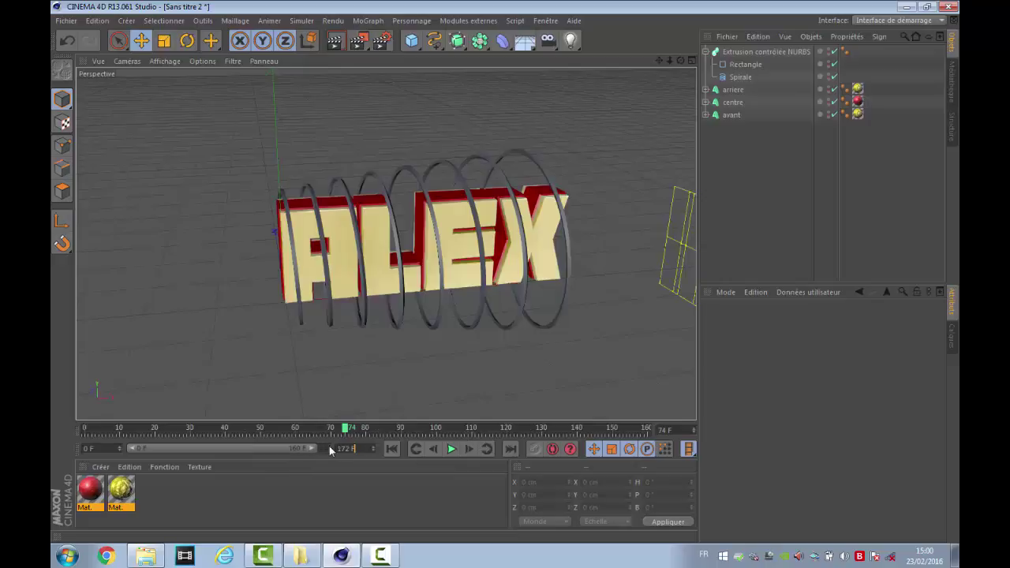
drag(315, 448, 216, 435)
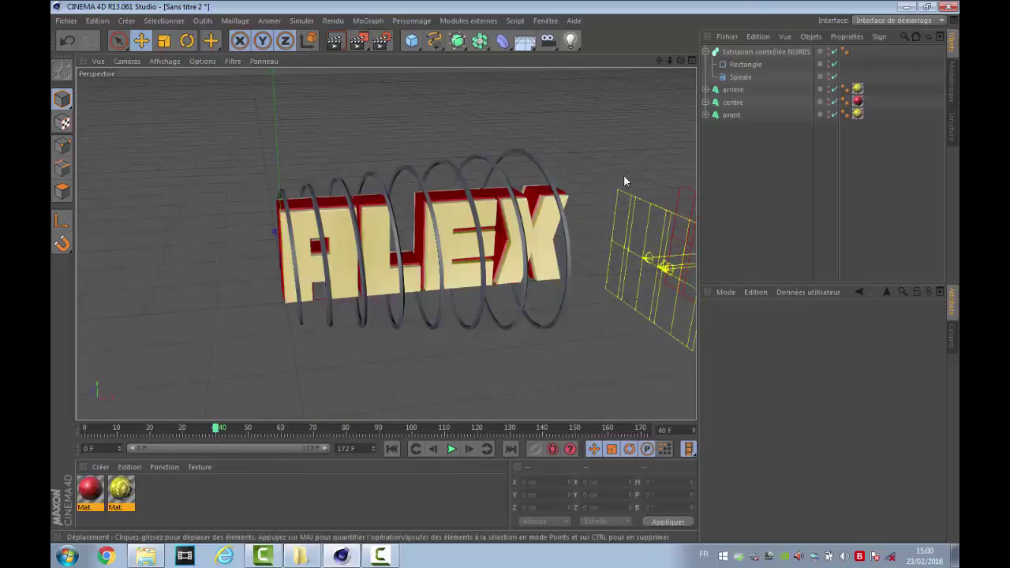
- Set Croissance (fin) of the Extrusion contrôlée NURBS to 0 % and keyframe Croissance (début) and Croissance (fin) at frame 40
click(745, 52)
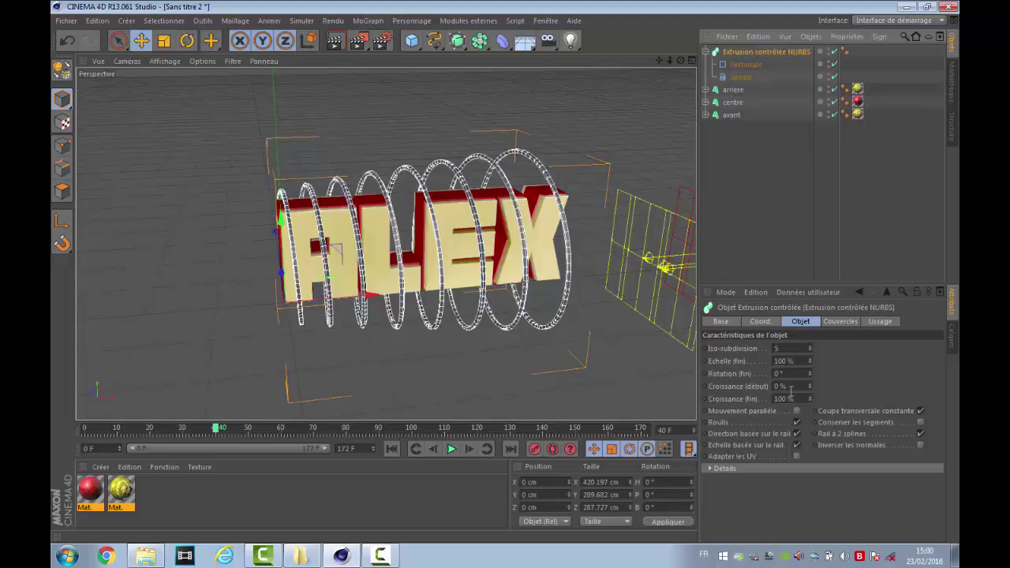
drag(791, 399, 810, 380)
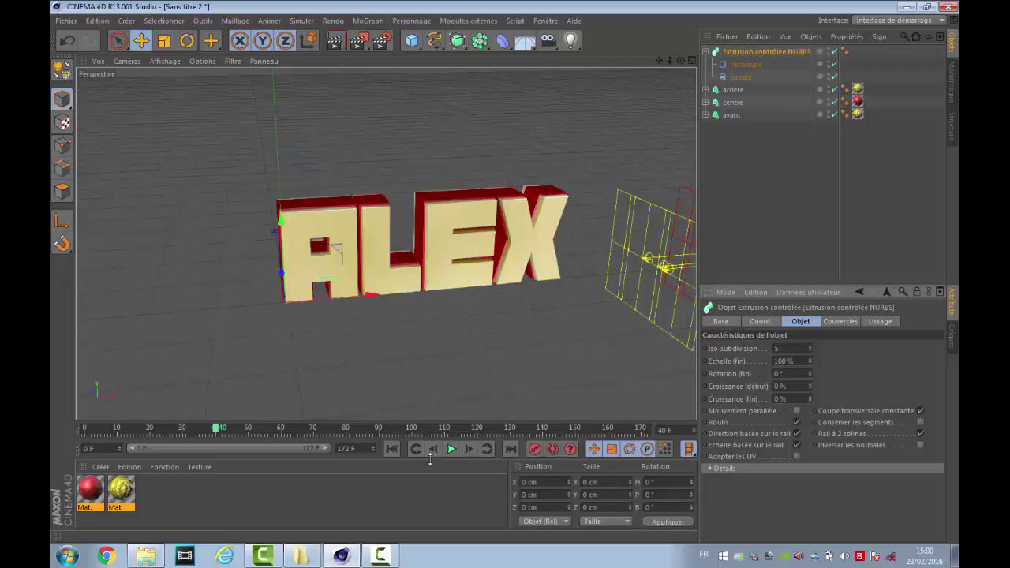
key(ctrl)
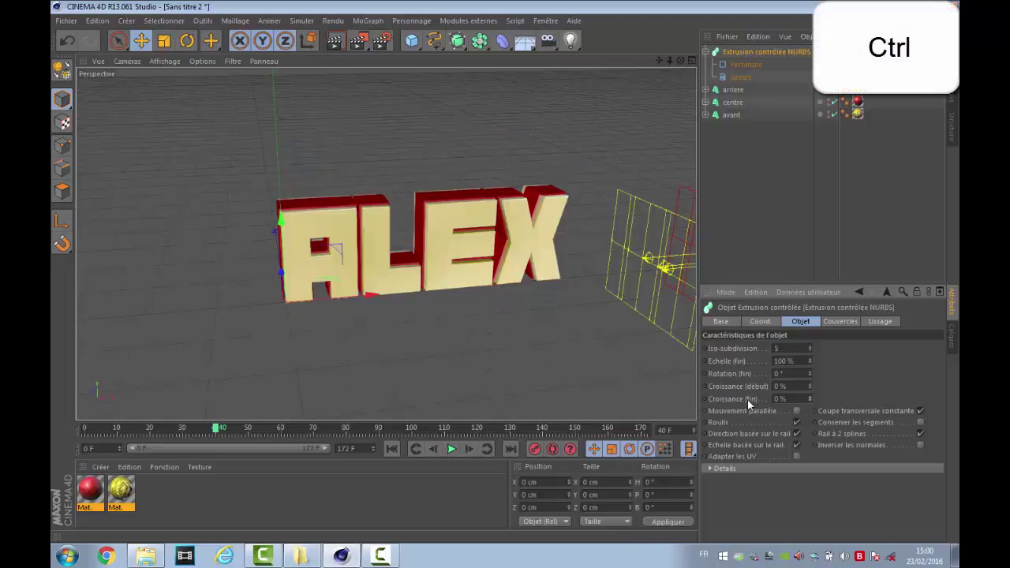
ctrl+click(705, 399)
ctrl+click(706, 386)
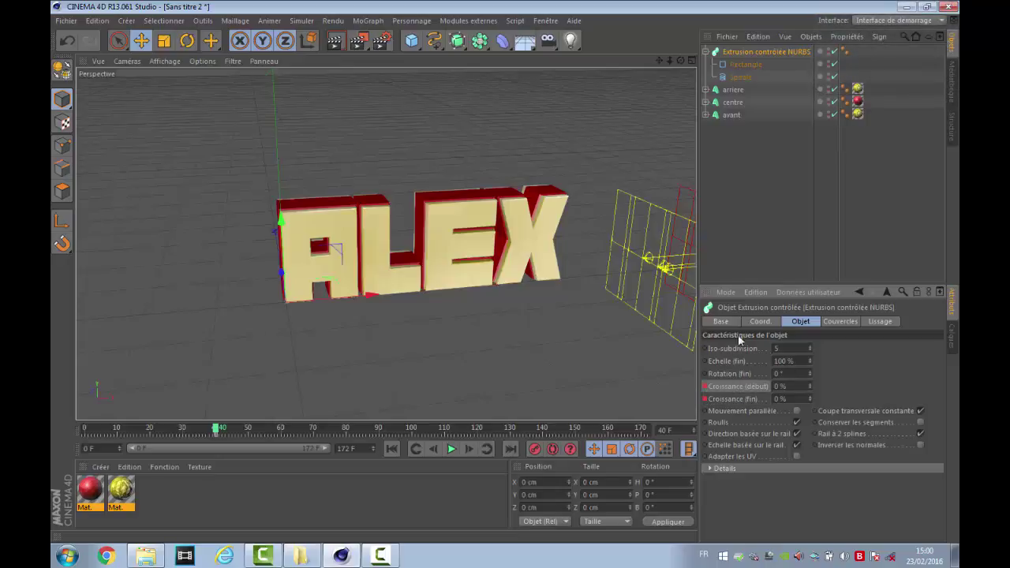
- At frame 100, set Croissance (fin) to 100 % and keyframe both Croissance (début) and Croissance (fin)
click(410, 432)
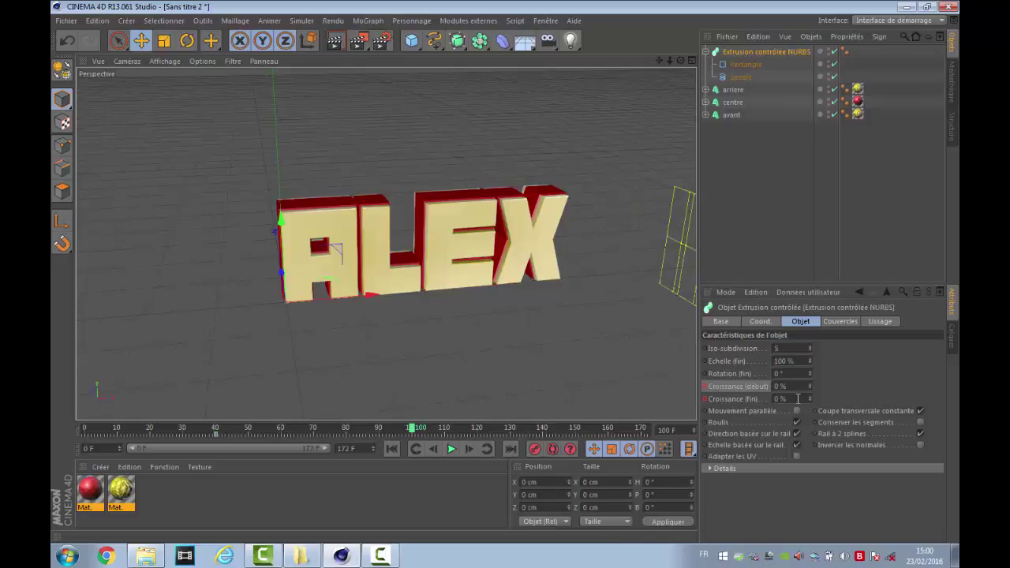
mouse_move(810, 398)
mouse_down()
mouse_move(810, 379)
mouse_move(810, 400)
mouse_up()
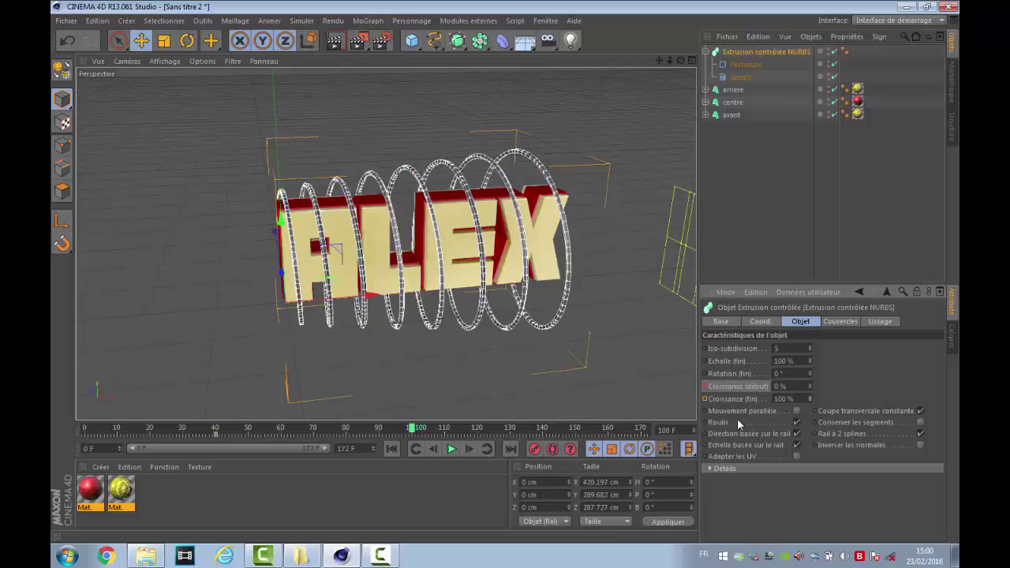
ctrl+click(706, 399)
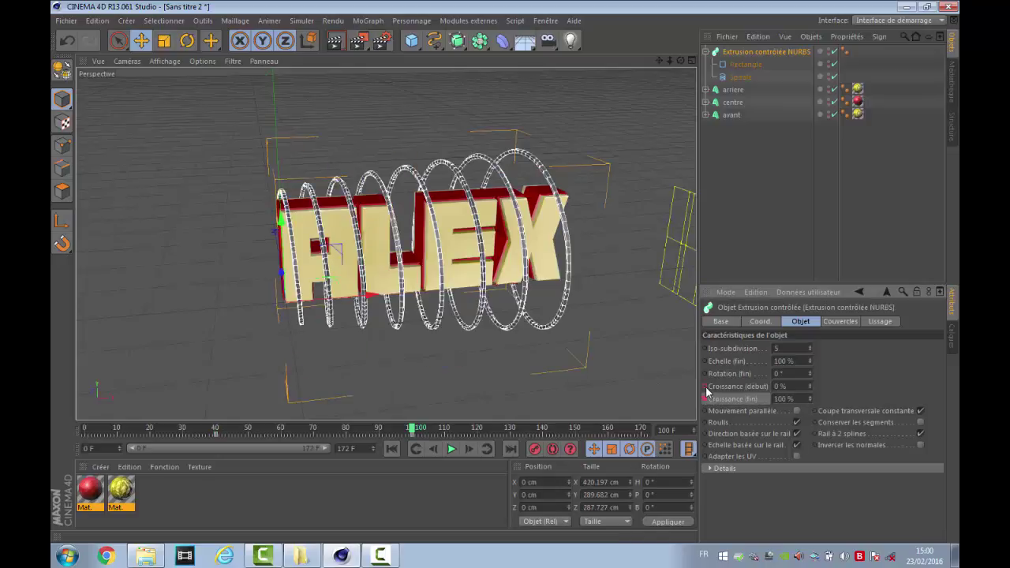
ctrl+click(705, 388)
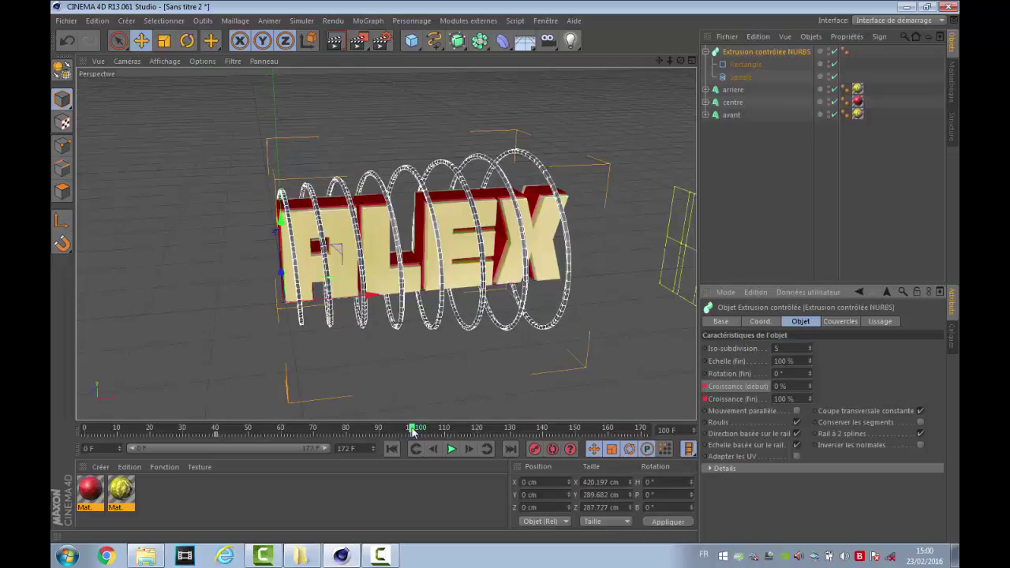
- At frame 56, set Croissance (début) to 5 % and keyframe both growth parameters
drag(411, 427, 270, 431)
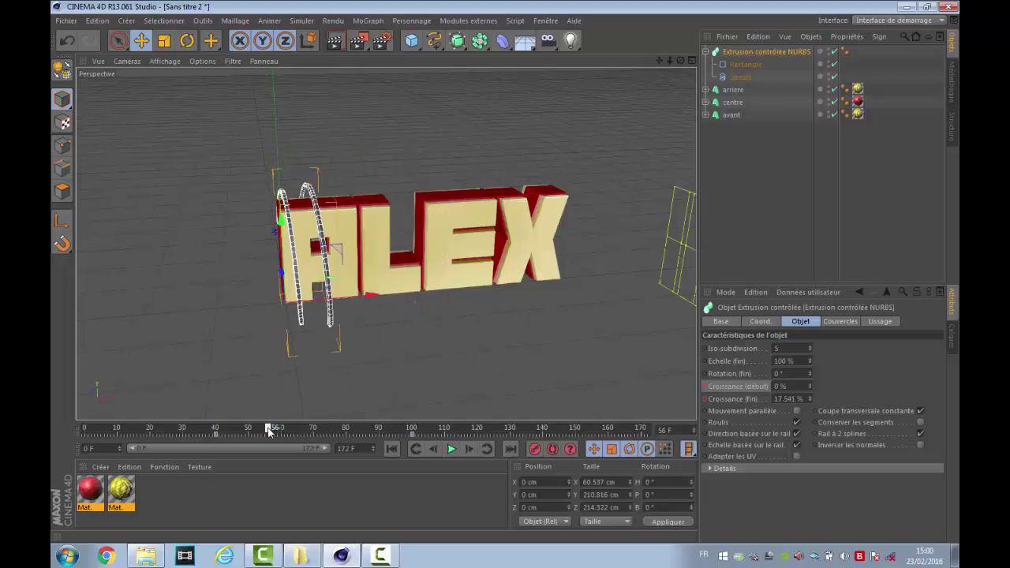
click(793, 387)
scroll(793, 387, up, 5)
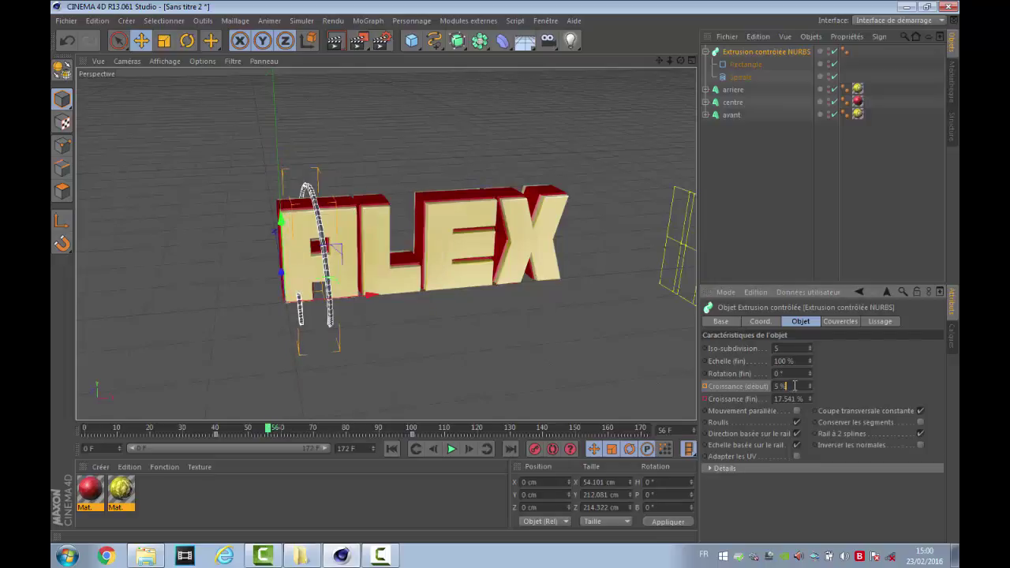
ctrl+click(705, 386)
ctrl+click(704, 399)
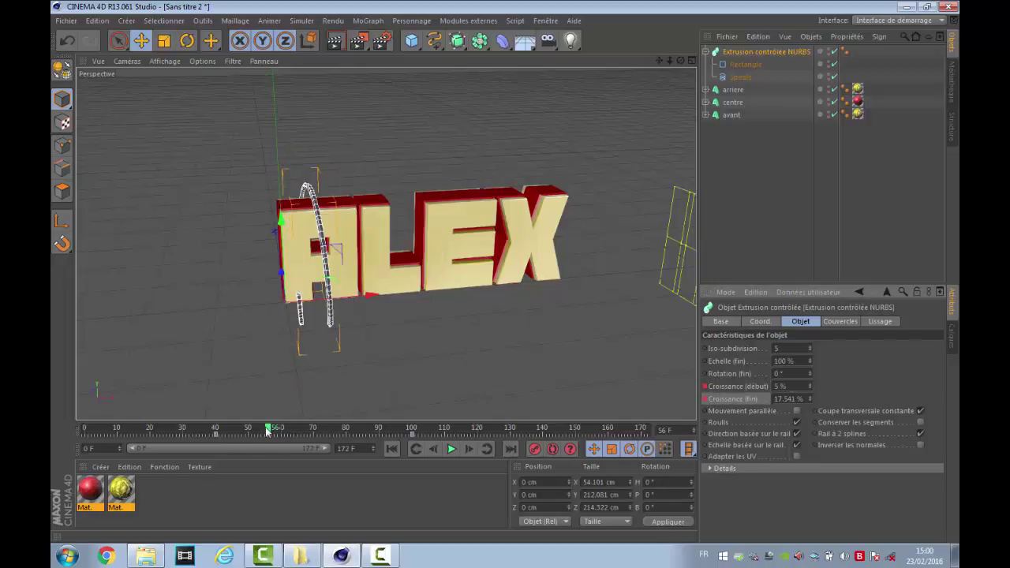
- Play the animation from before frame 40 to preview the spiral's growth around the text
drag(266, 431, 138, 431)
click(451, 448)
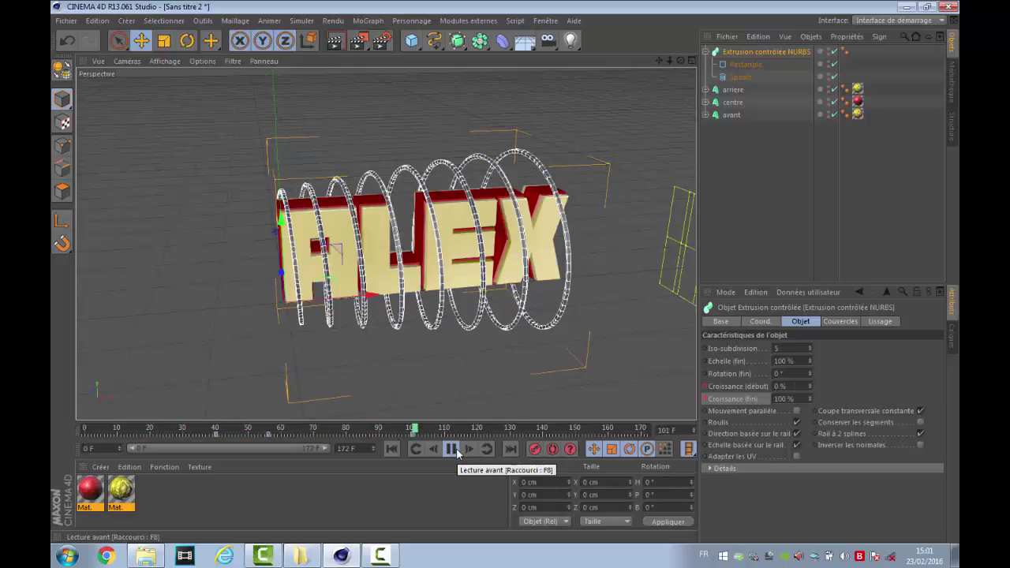
click(453, 449)
- Set Croissance (début) to 100 % at frame 100 and keyframe it
drag(488, 429, 412, 443)
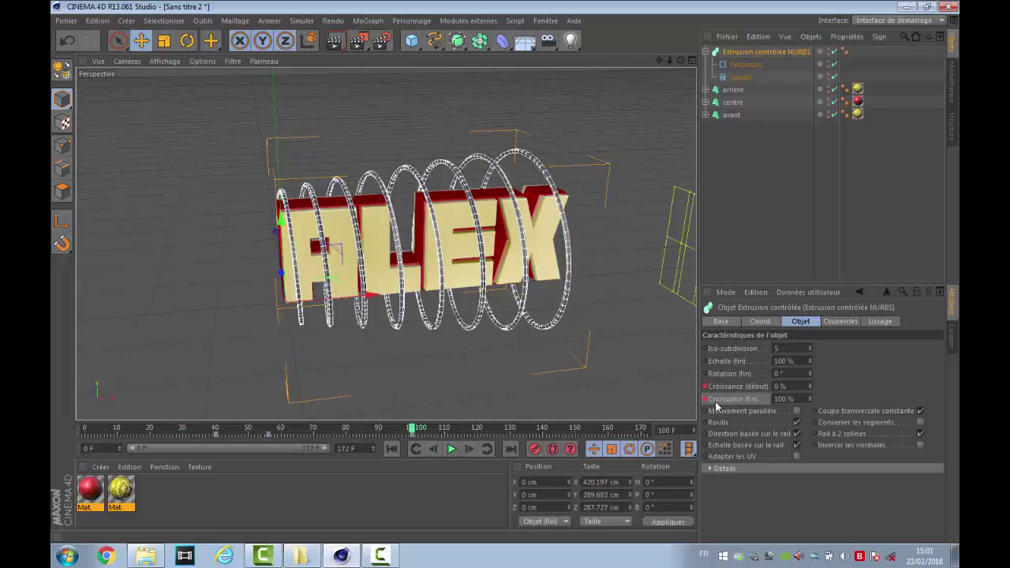
double_click(794, 395)
click(796, 388)
scroll(796, 389, up, 20)
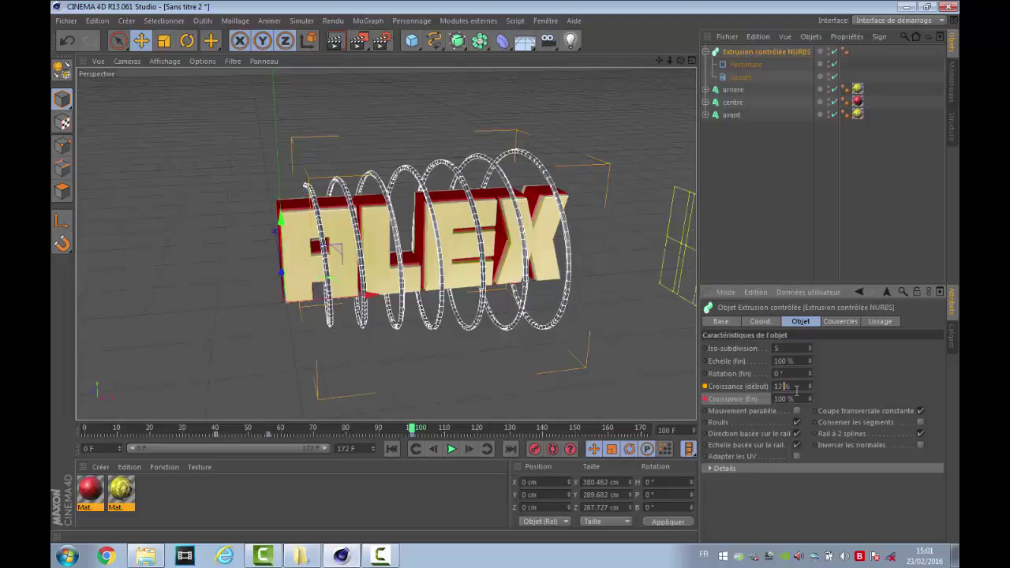
scroll(796, 388, up, 20)
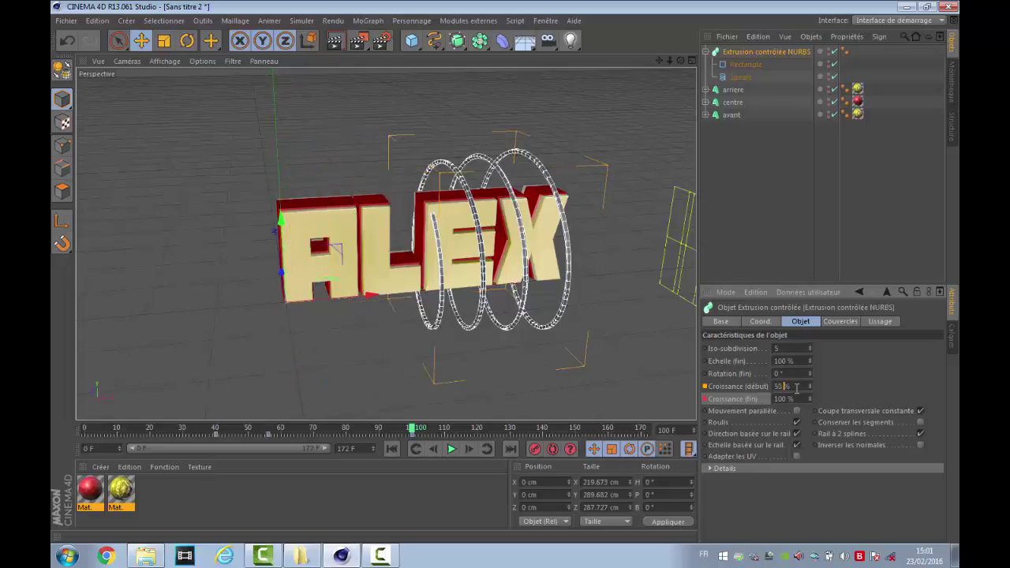
scroll(793, 385, up, 20)
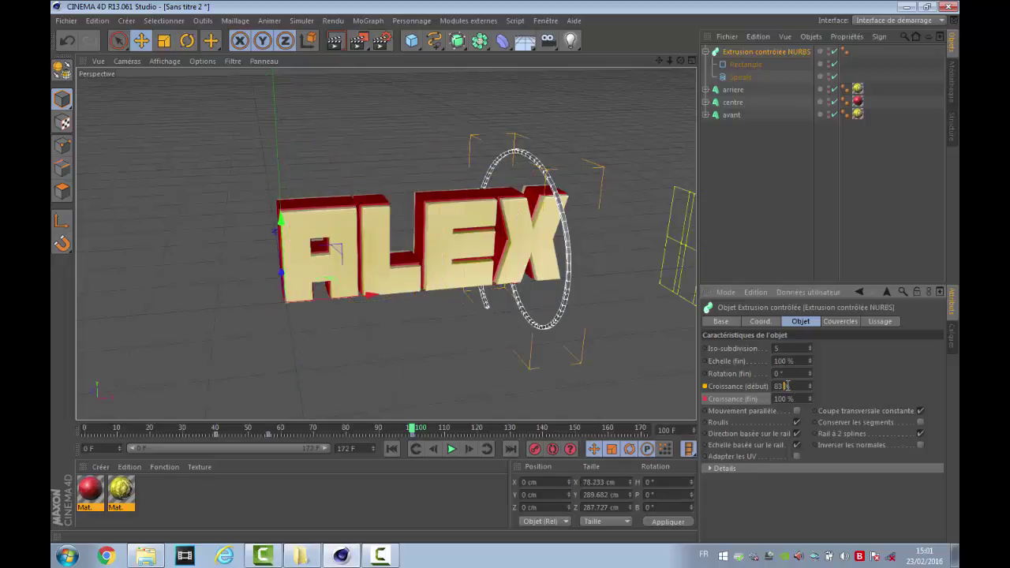
scroll(786, 385, up, 7)
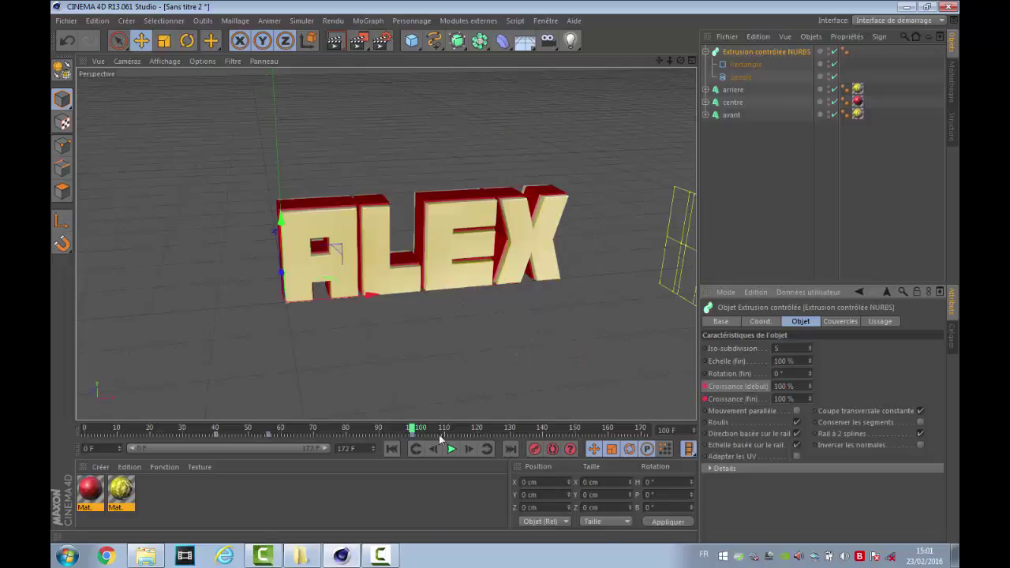
- Play the animation from frame 0 to review the spiral travelling along the text
drag(416, 430, 51, 440)
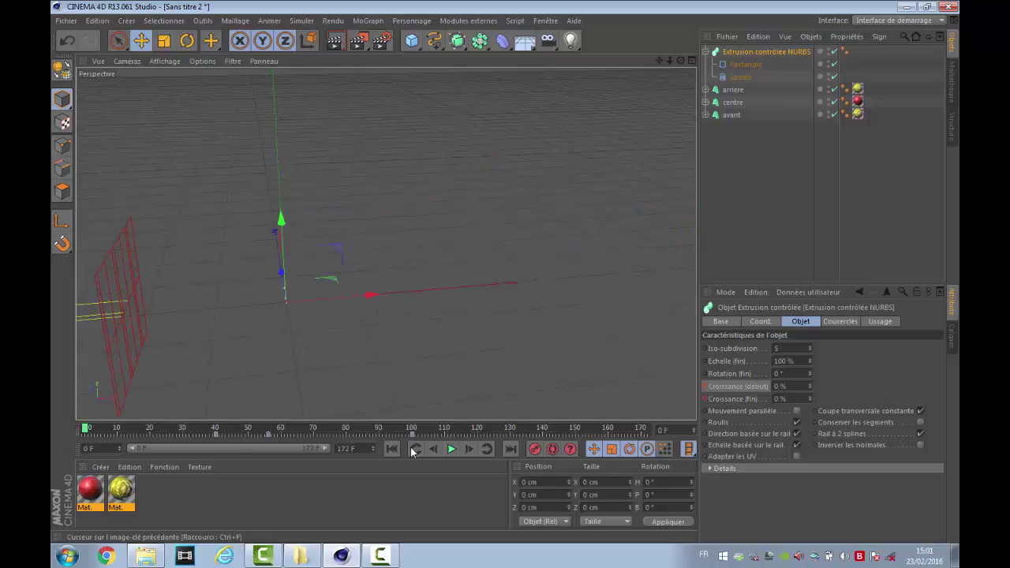
click(448, 449)
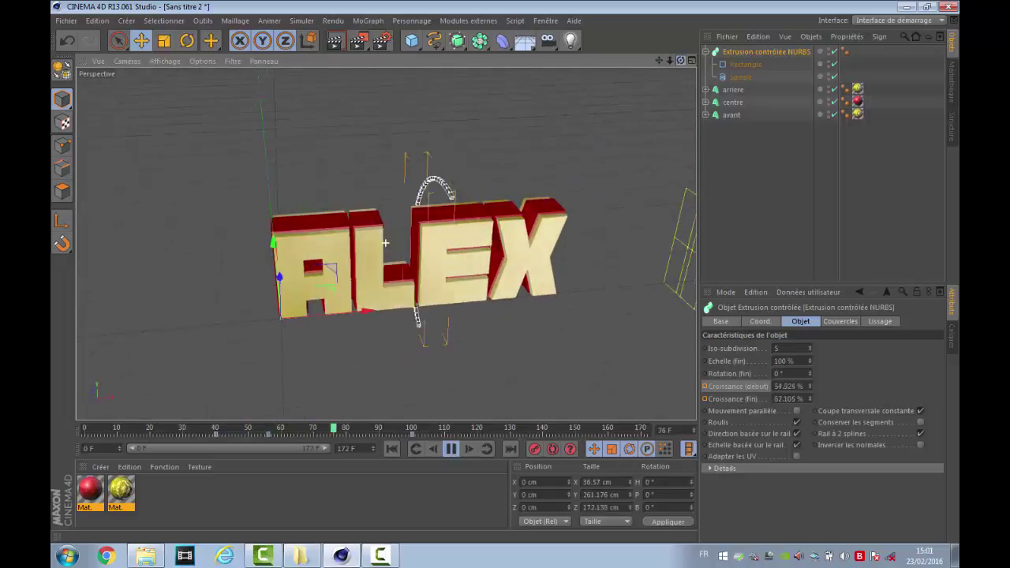
click(451, 449)
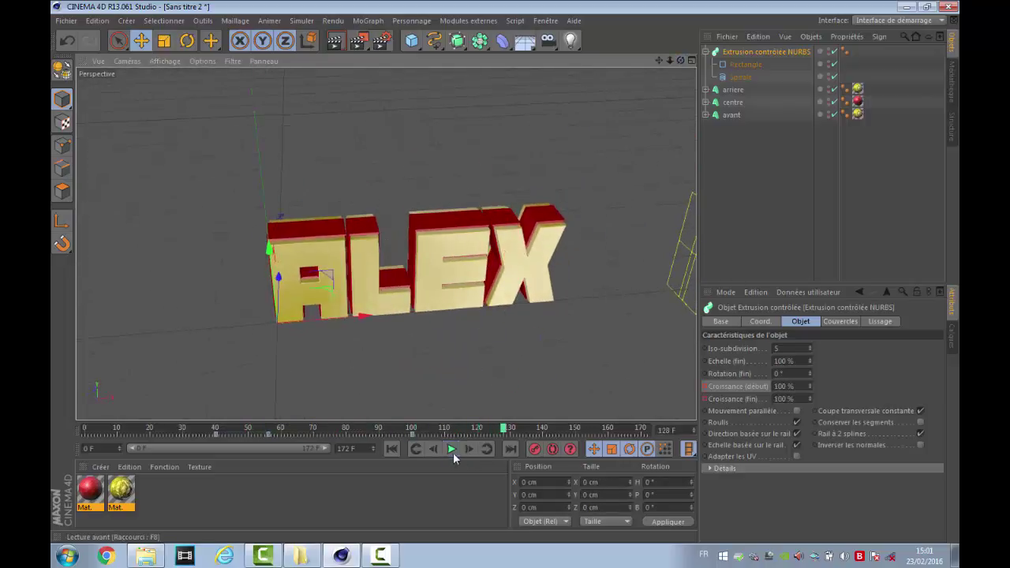
- Delete the sweep's growth keyframes at frame 56 and replay the animation
drag(518, 429, 265, 428)
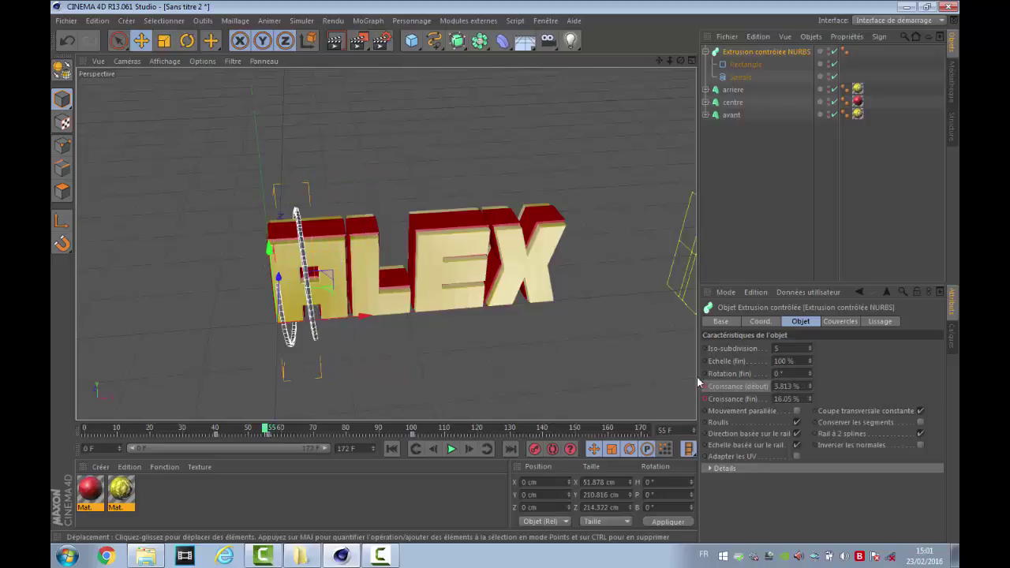
click(268, 438)
key(Delete)
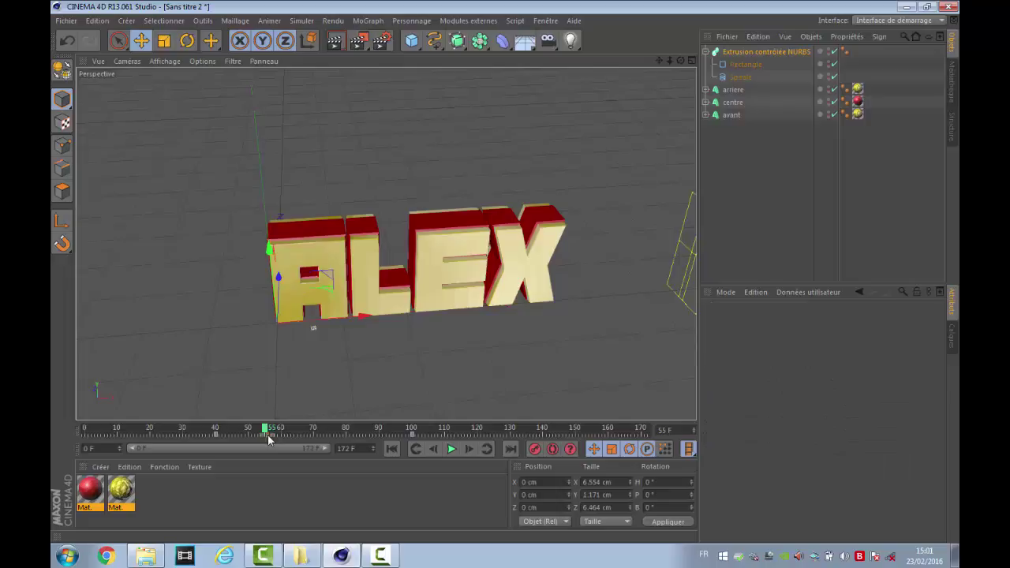
click(447, 450)
click(446, 450)
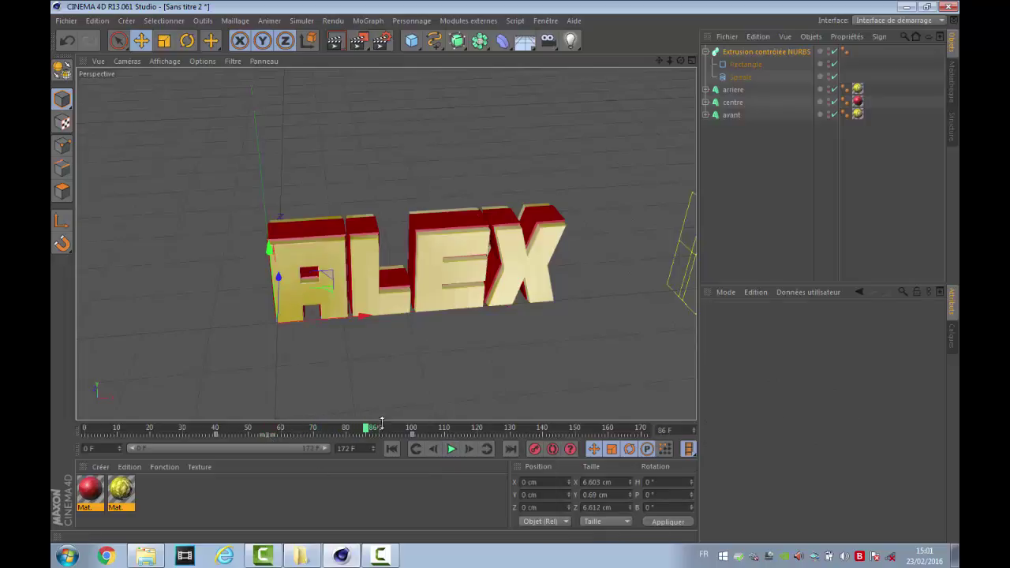
- Check the Extrusion contrôlée NURBS growth keyframes at frames 40 and 100
drag(361, 428, 214, 429)
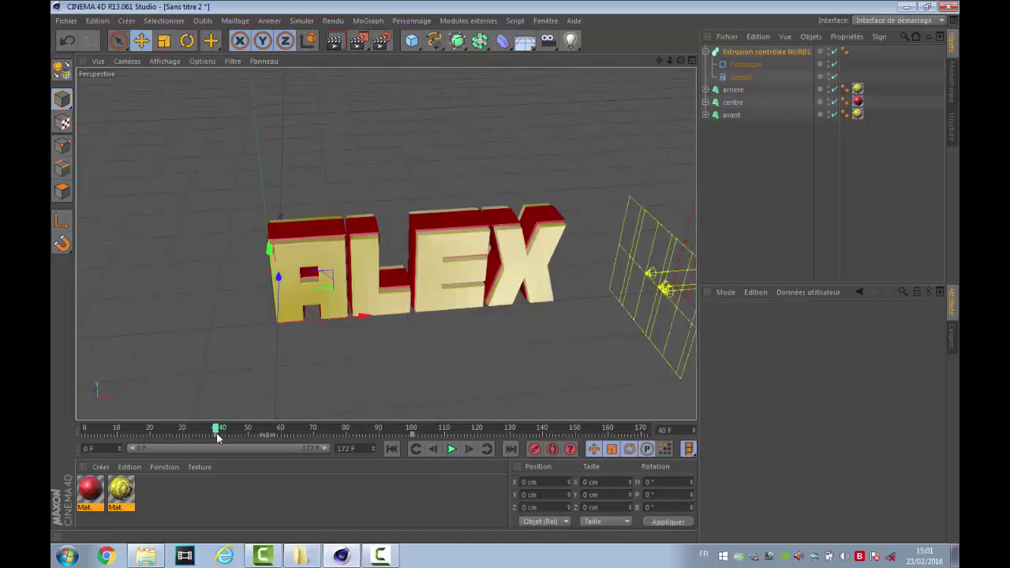
click(757, 52)
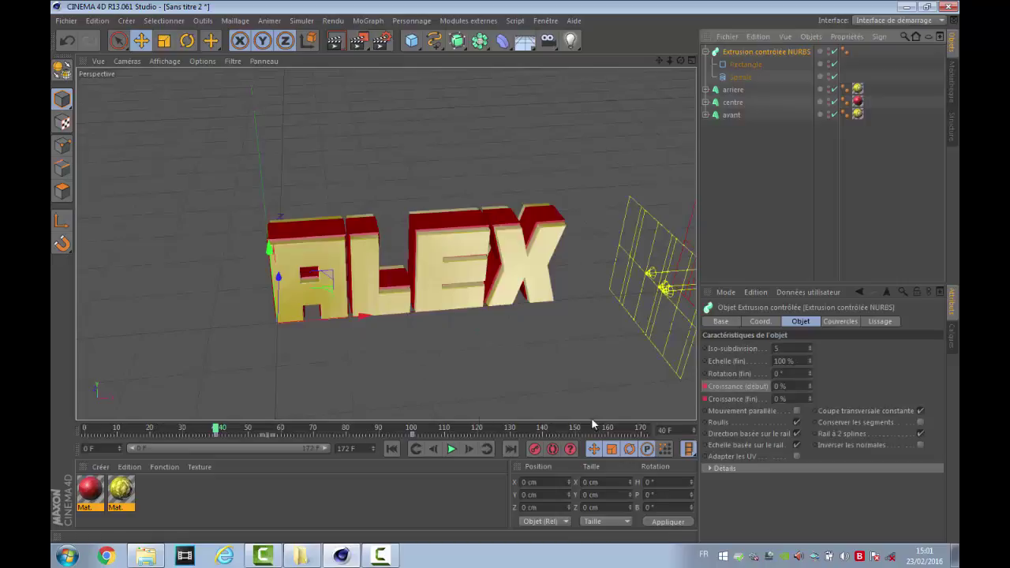
mouse_move(218, 429)
mouse_down()
mouse_move(334, 429)
mouse_move(217, 436)
mouse_up()
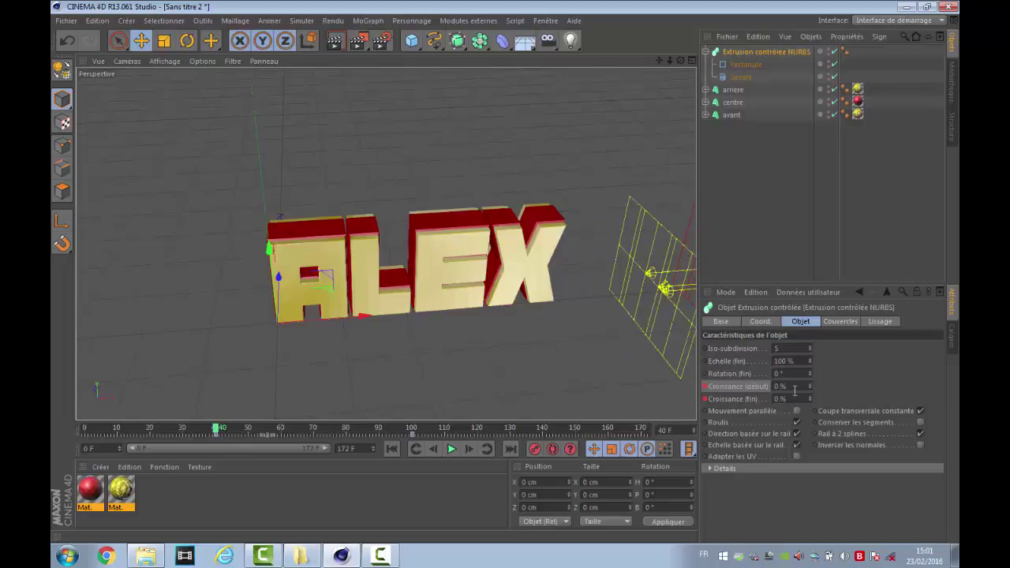
click(707, 389)
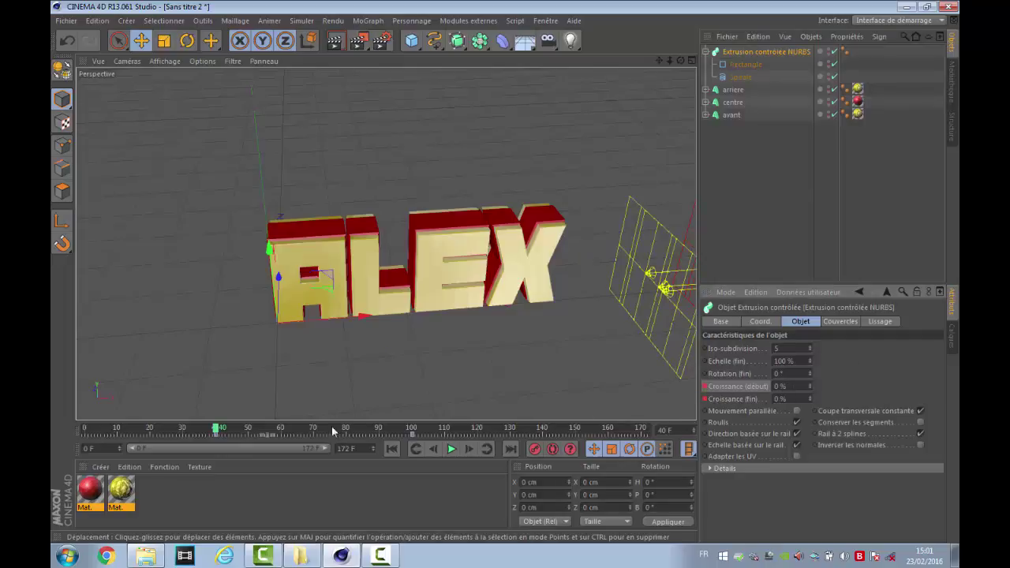
drag(215, 431, 417, 434)
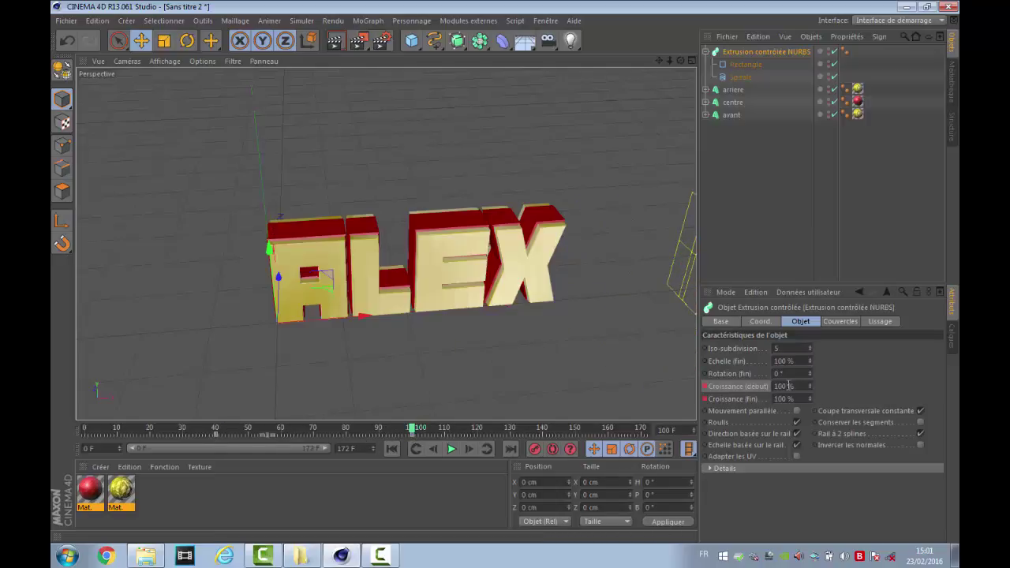
- Keyframe Croissance (début) at 0 % on frame 100 and replay the animation
drag(788, 384, 800, 385)
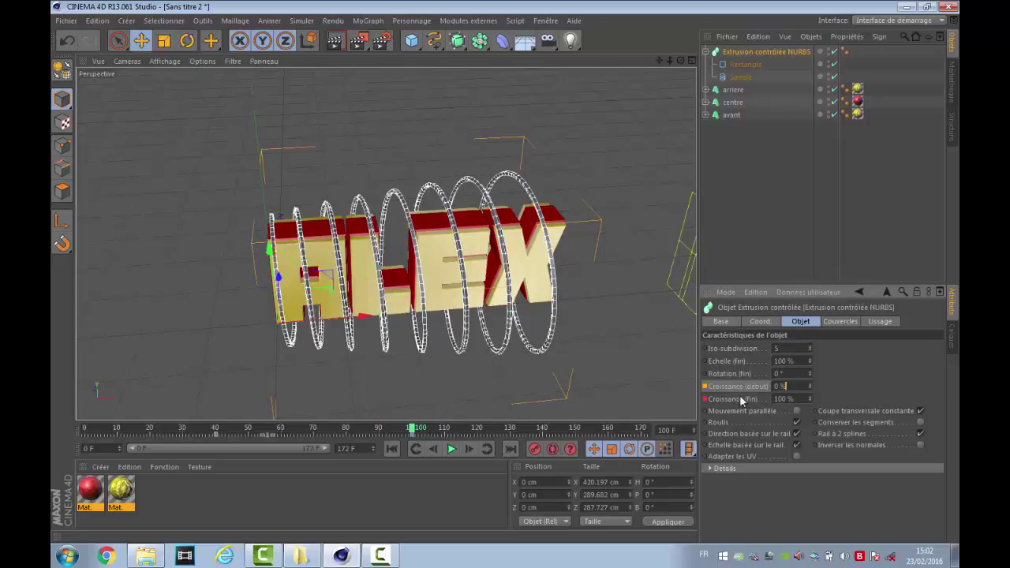
click(452, 449)
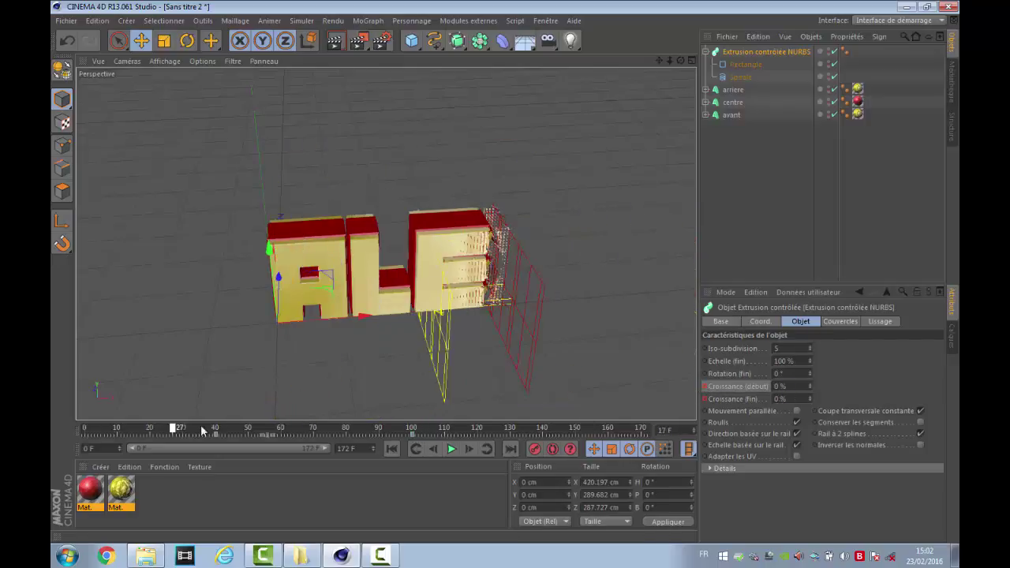
click(450, 451)
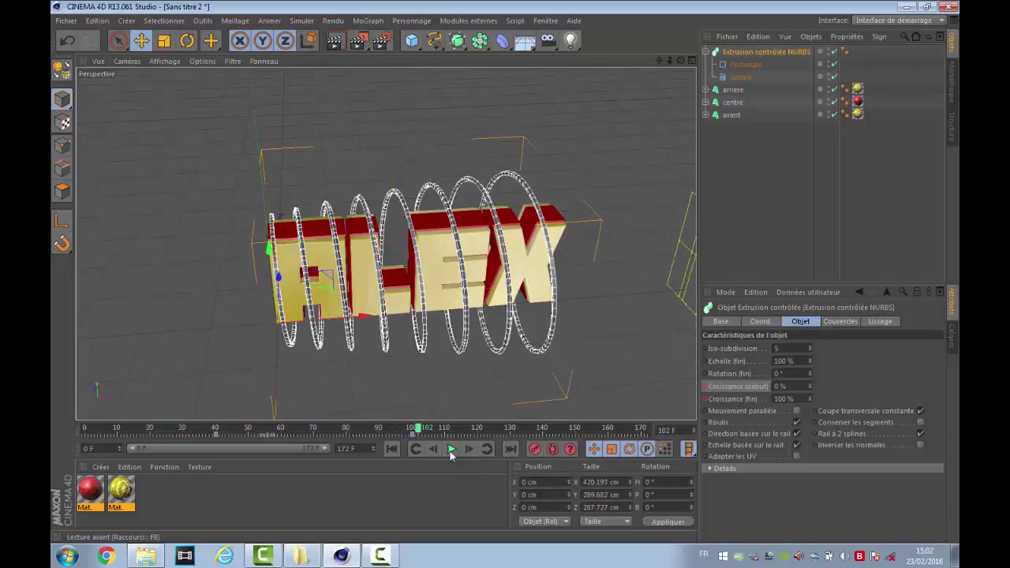
- At frame 140, set Croissance (début) to 100 % and keyframe both the start and end growth values
drag(415, 430, 543, 432)
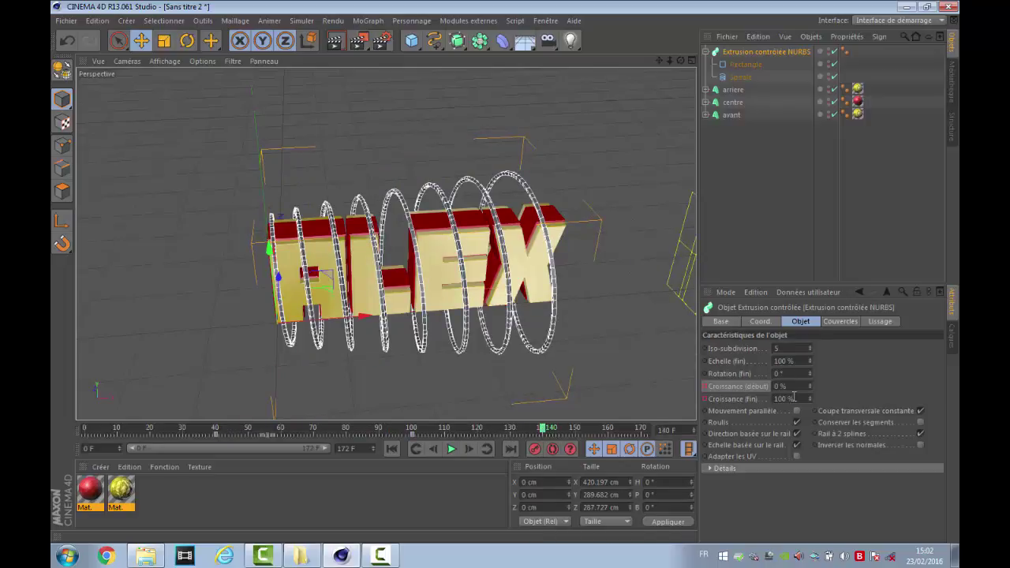
scroll(795, 397, down, 5)
drag(809, 397, 809, 355)
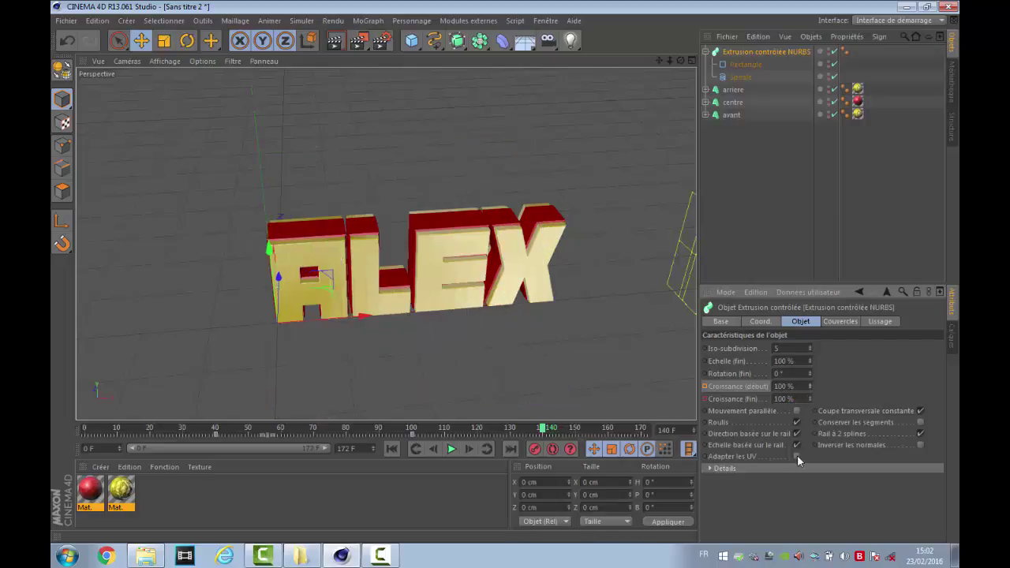
ctrl+click(704, 399)
ctrl+click(704, 386)
- Play the animation to review the spiral's growth around the text from different angles
click(163, 428)
click(452, 449)
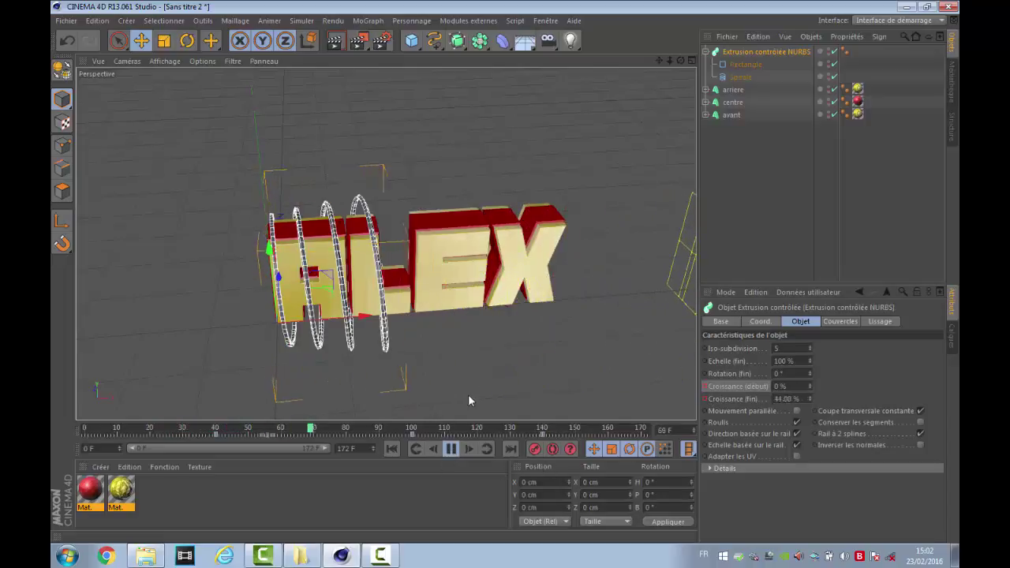
mouse_move(680, 60)
mouse_down()
mouse_move(722, 28)
mouse_move(666, 75)
mouse_move(659, 102)
mouse_move(679, 62)
mouse_up()
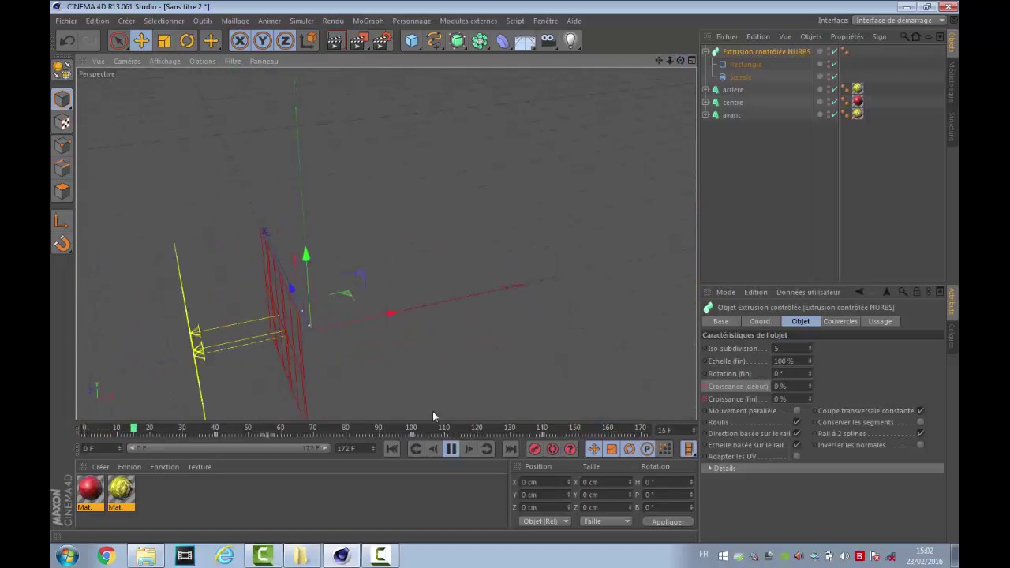
click(451, 451)
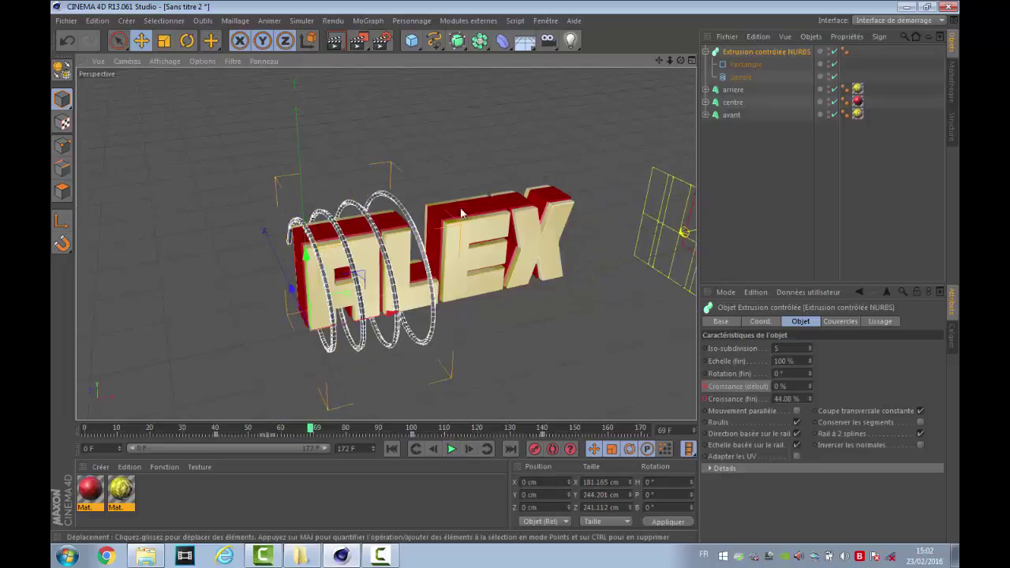
drag(680, 61, 384, 243)
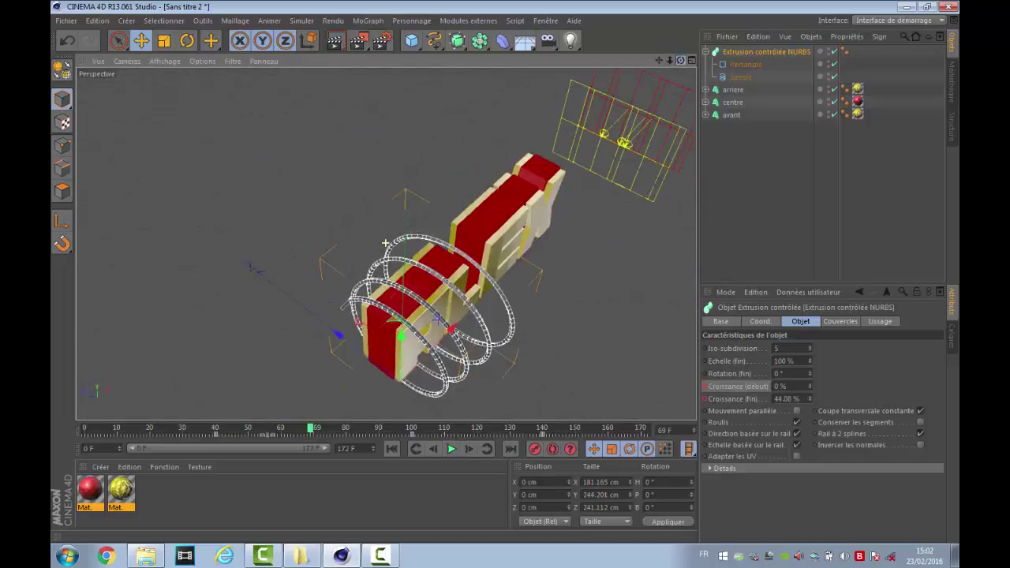
drag(411, 40, 388, 63)
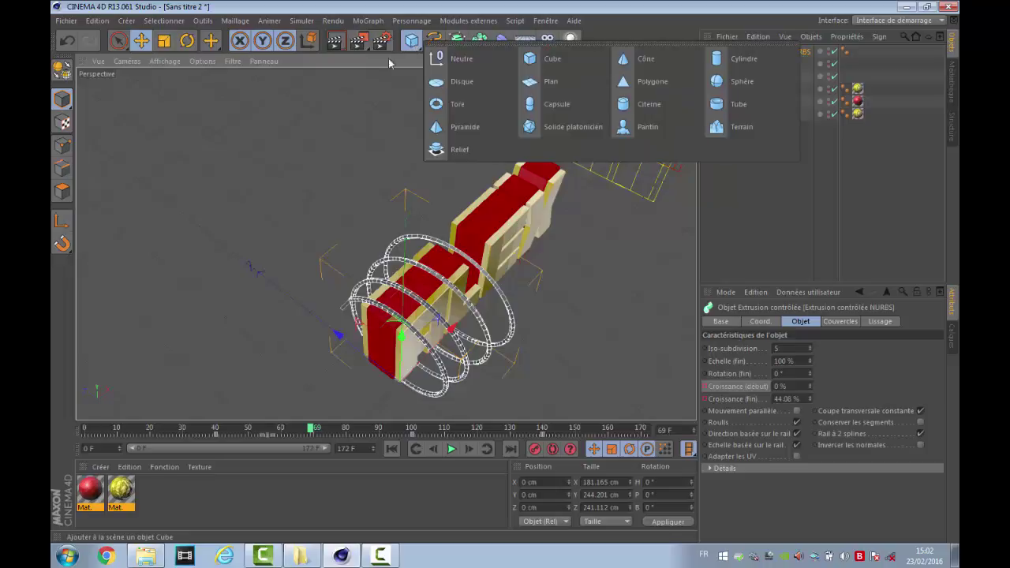
drag(433, 40, 640, 194)
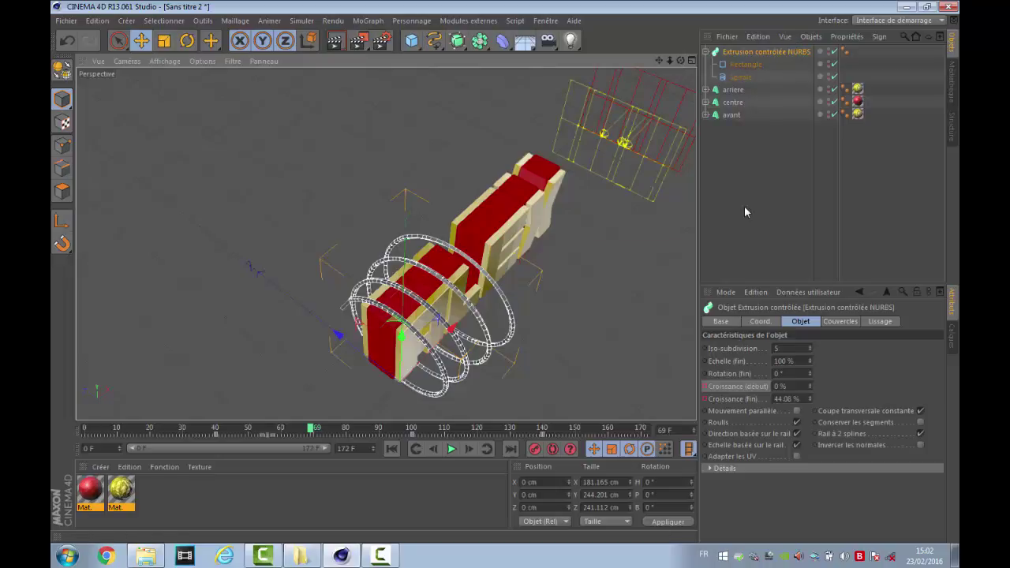
mouse_move(680, 60)
mouse_down()
mouse_move(576, 40)
mouse_move(570, 79)
mouse_move(695, 47)
mouse_move(678, 55)
mouse_up()
- Create a new material and set its colour to R 0, V 0, B 204
double_click(199, 484)
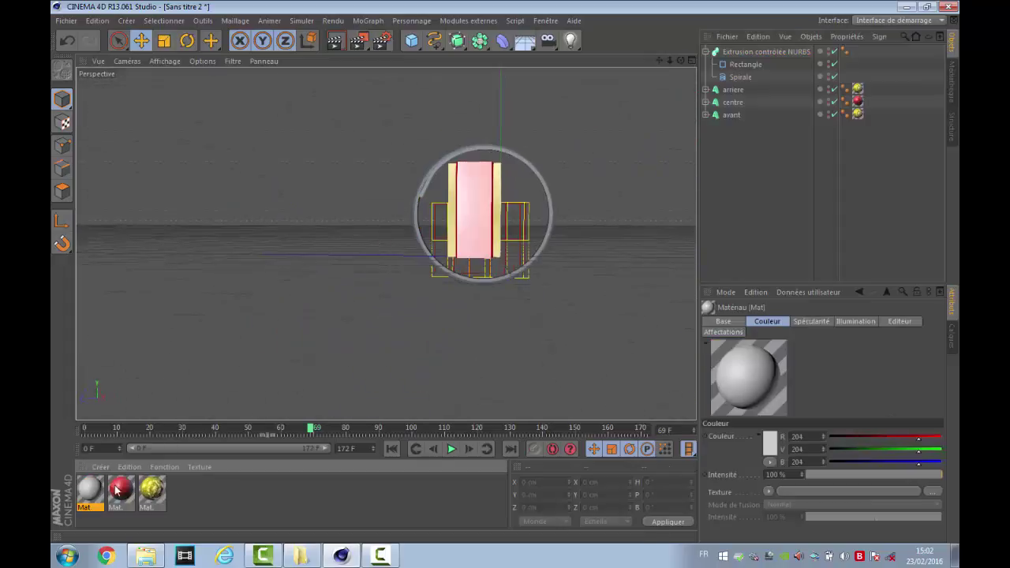
double_click(88, 493)
mouse_move(465, 162)
mouse_down()
mouse_move(449, 164)
mouse_move(458, 148)
mouse_up()
click(476, 148)
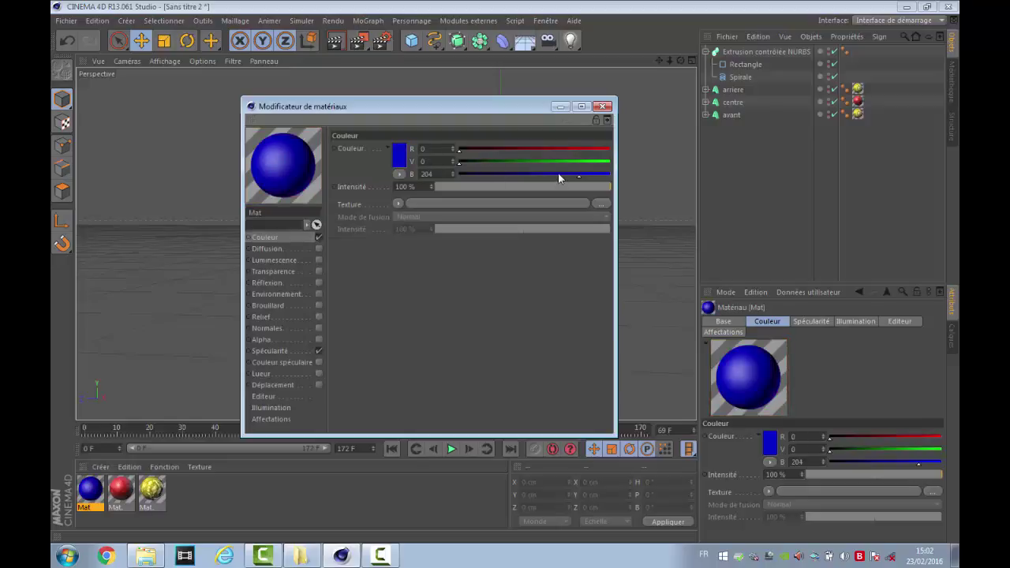
- Replace the new material's colour channel with Luminescence set to R 0, V 255, B 255
click(319, 259)
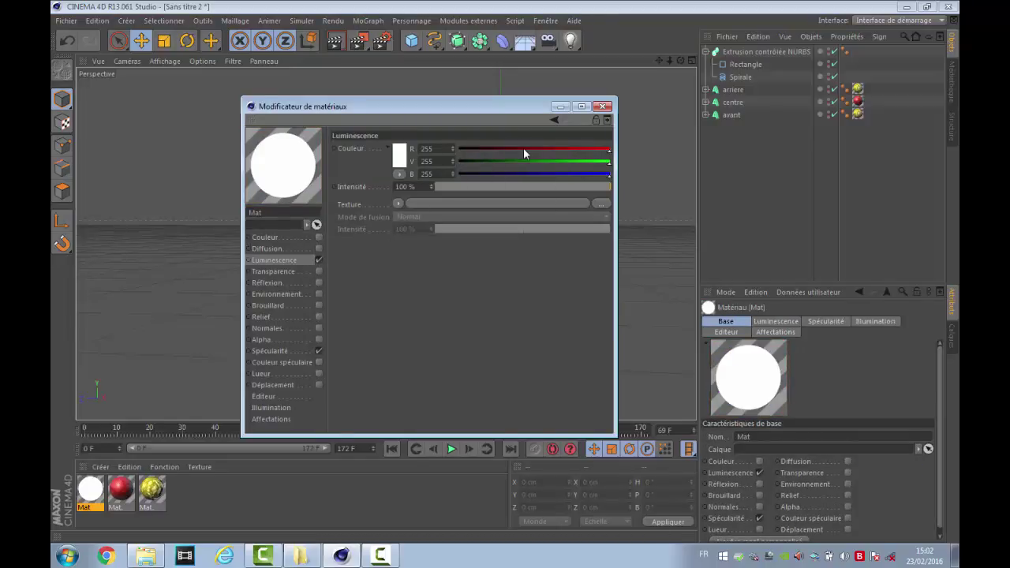
drag(523, 148, 653, 135)
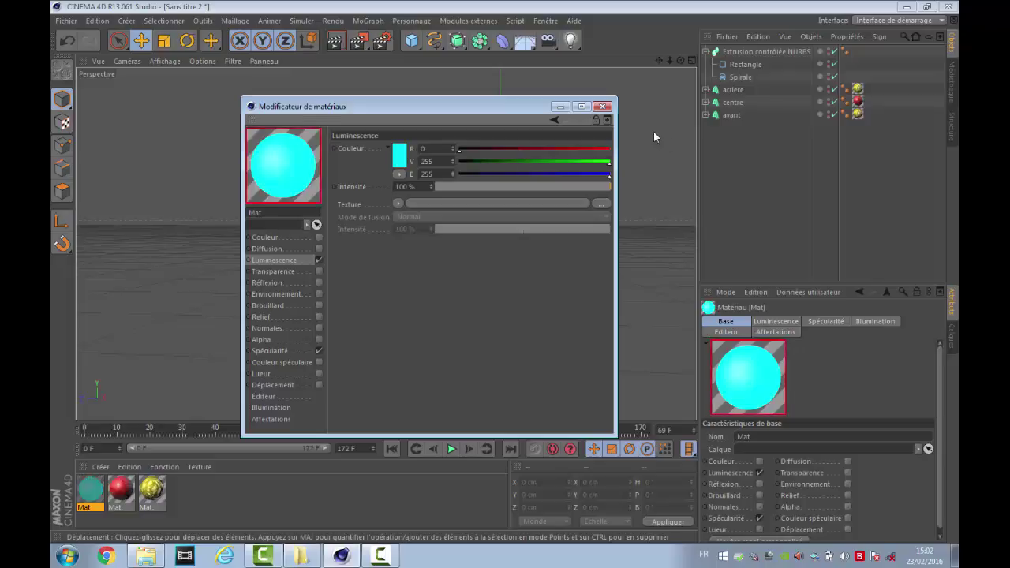
click(602, 106)
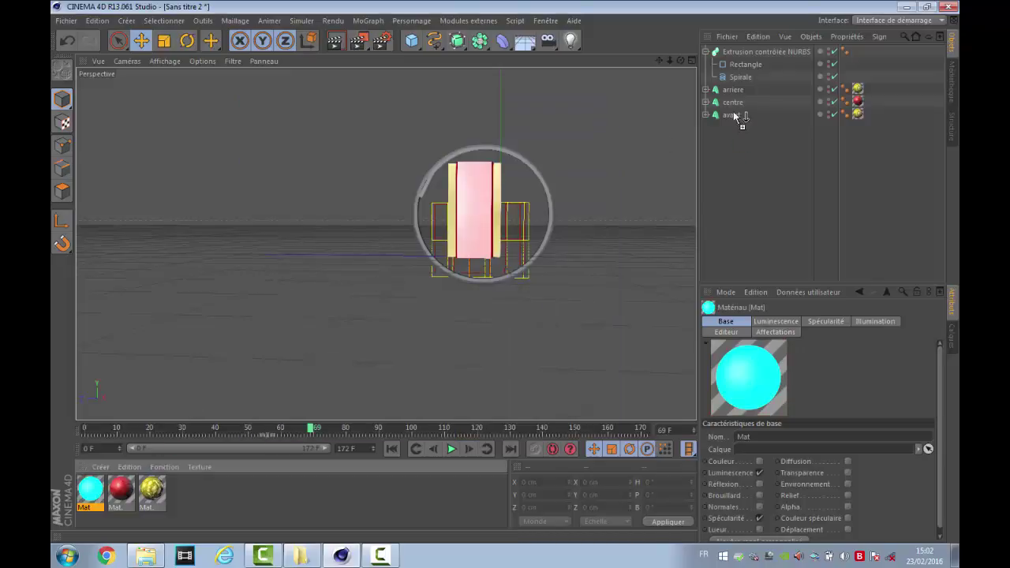
- Apply the cyan luminous material to the Extrusion contrôlée NURBS and play the animation up to frame 91
drag(734, 116, 755, 52)
mouse_move(680, 60)
mouse_down()
mouse_move(631, 63)
mouse_move(676, 59)
mouse_up()
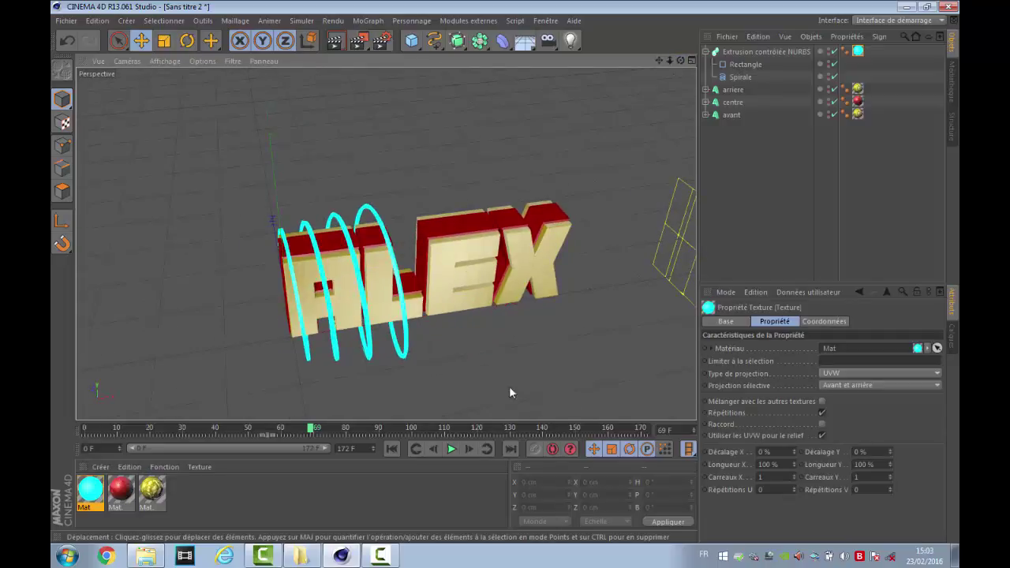
click(451, 448)
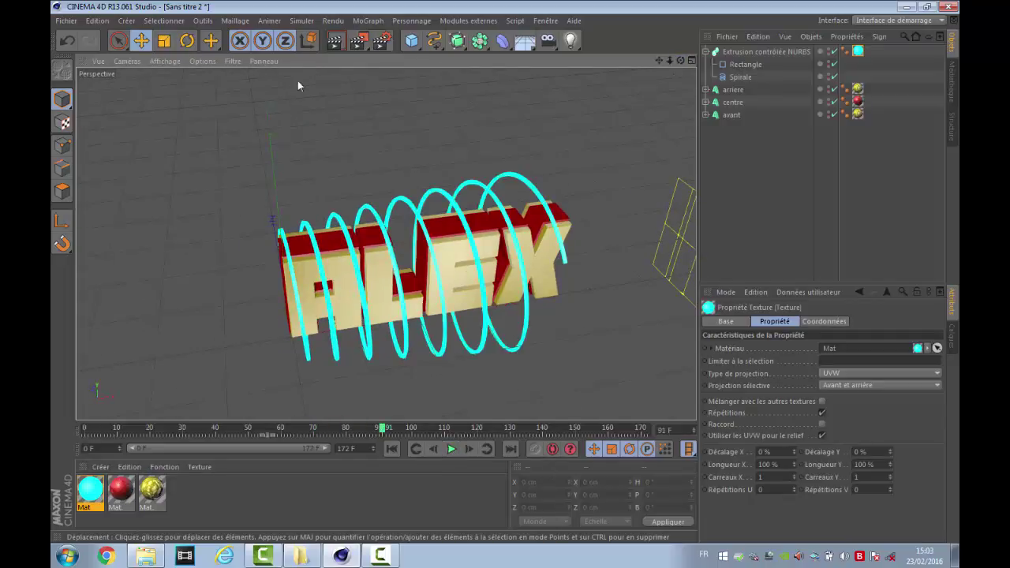
- Test-render the view at frame 91 and disable Illumination globale in the render settings
click(339, 41)
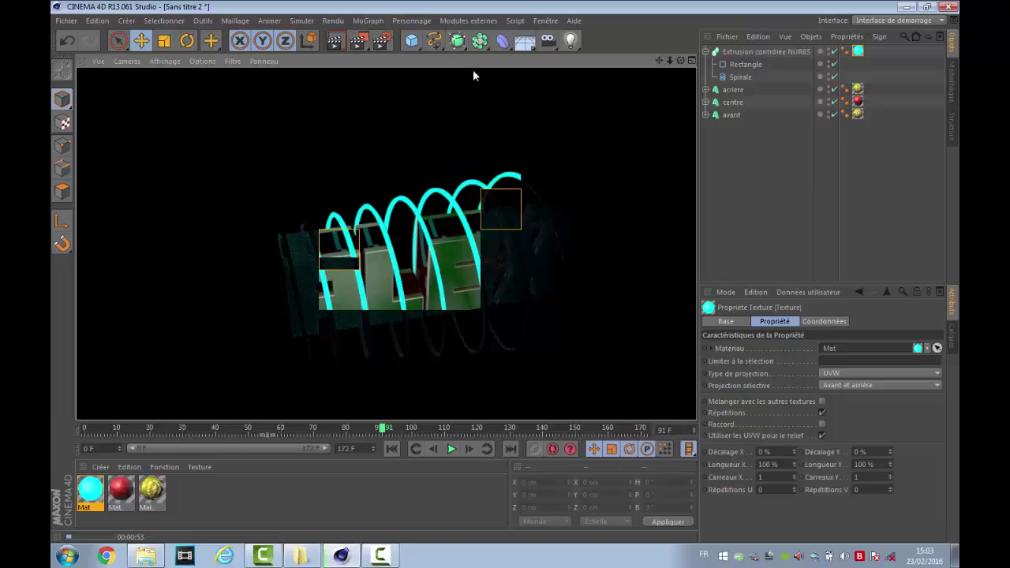
click(381, 40)
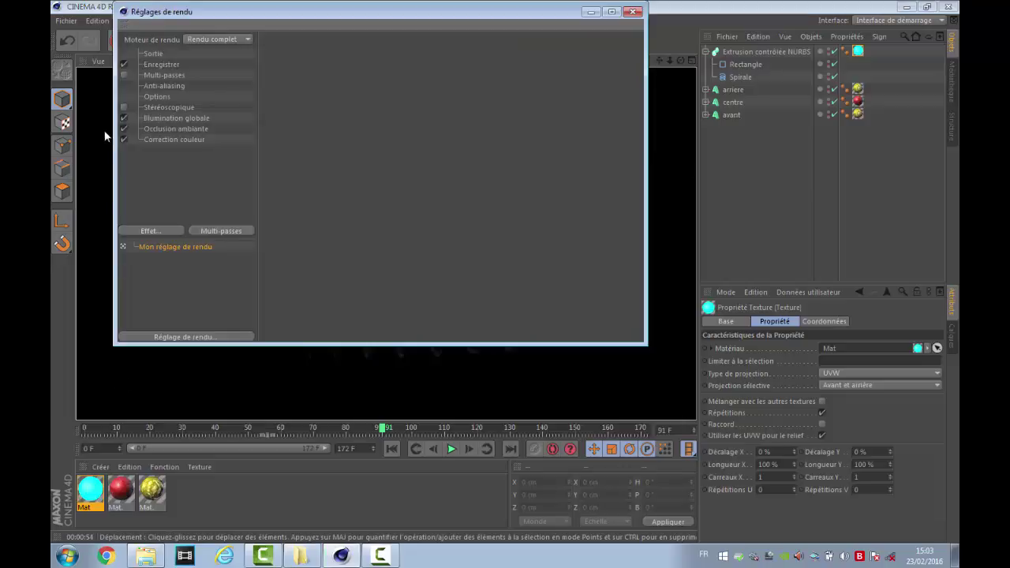
click(632, 11)
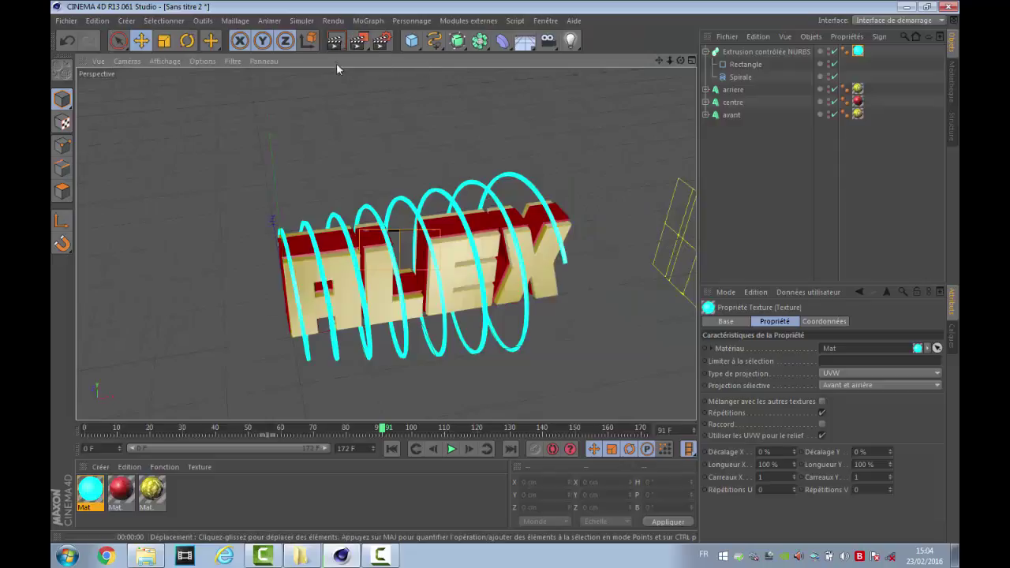
- Test-render a region around the text without Illumination globale and check the enabled render effects
click(360, 42)
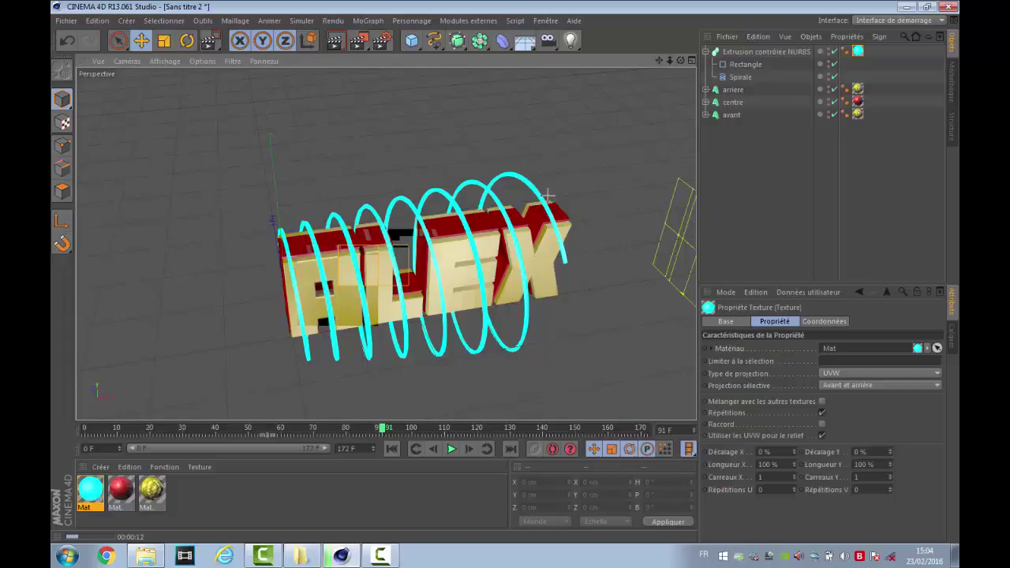
click(384, 42)
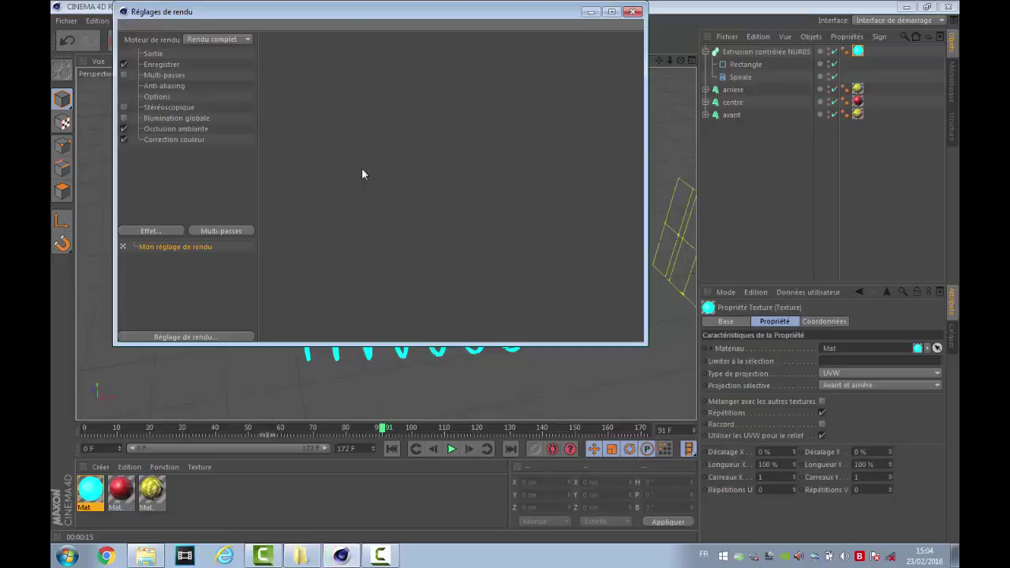
click(634, 12)
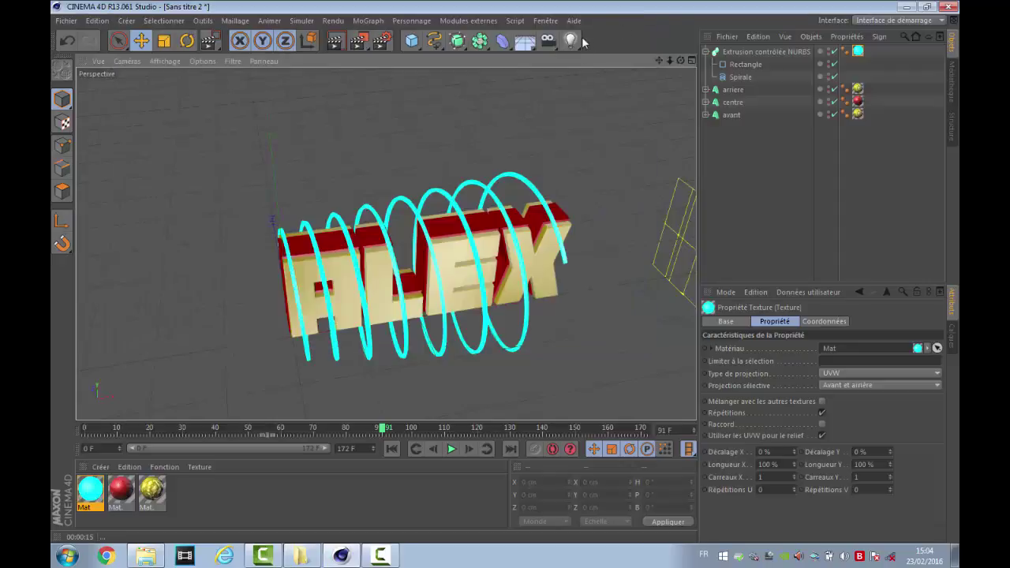
- Add an Omni light and move it in front of the text to about X 121 cm, Y 146 cm, Z -330 cm
click(570, 40)
drag(680, 61, 781, 63)
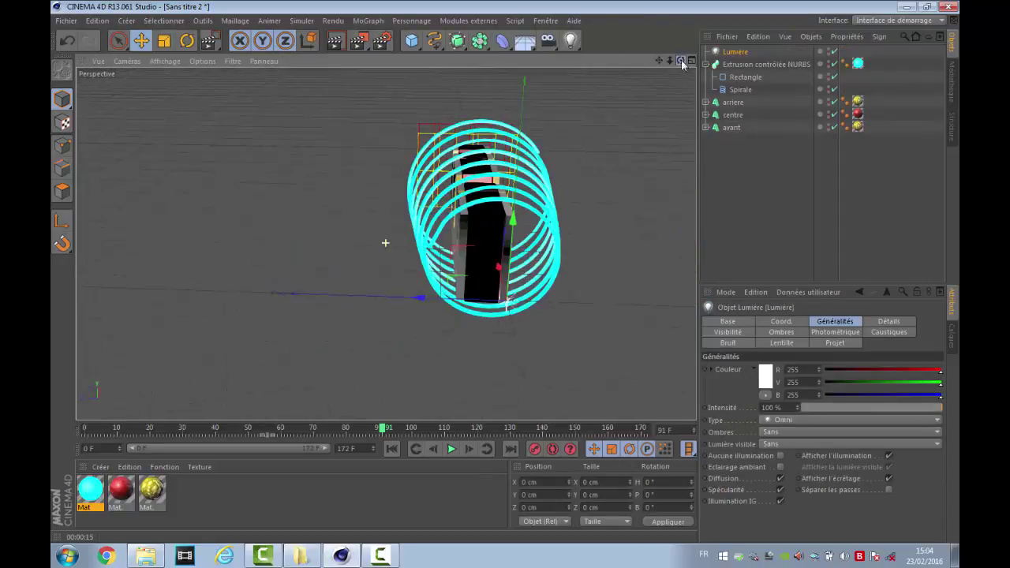
drag(511, 222, 511, 157)
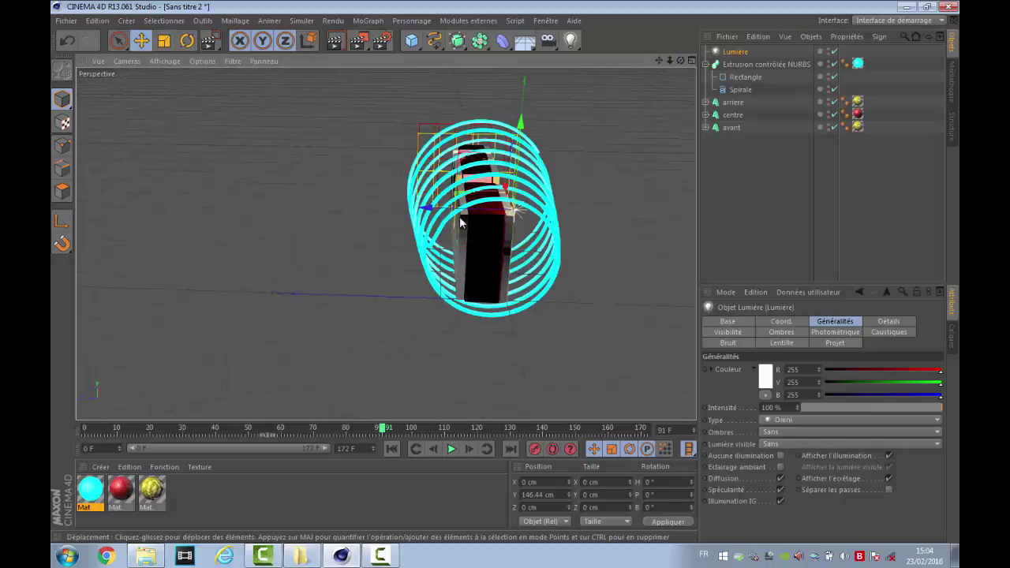
drag(428, 210, 697, 197)
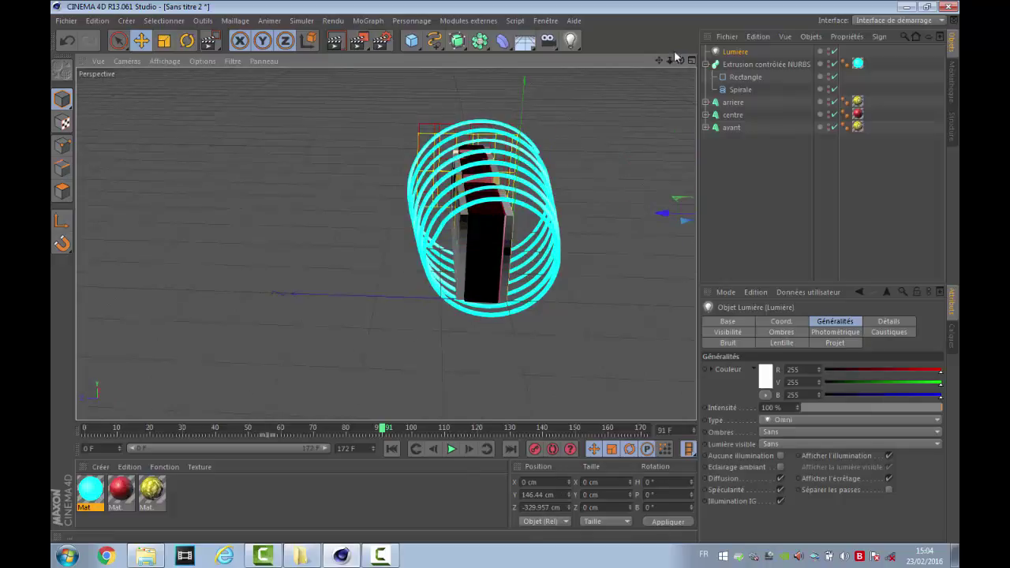
drag(680, 61, 569, 67)
scroll(403, 194, down, 4)
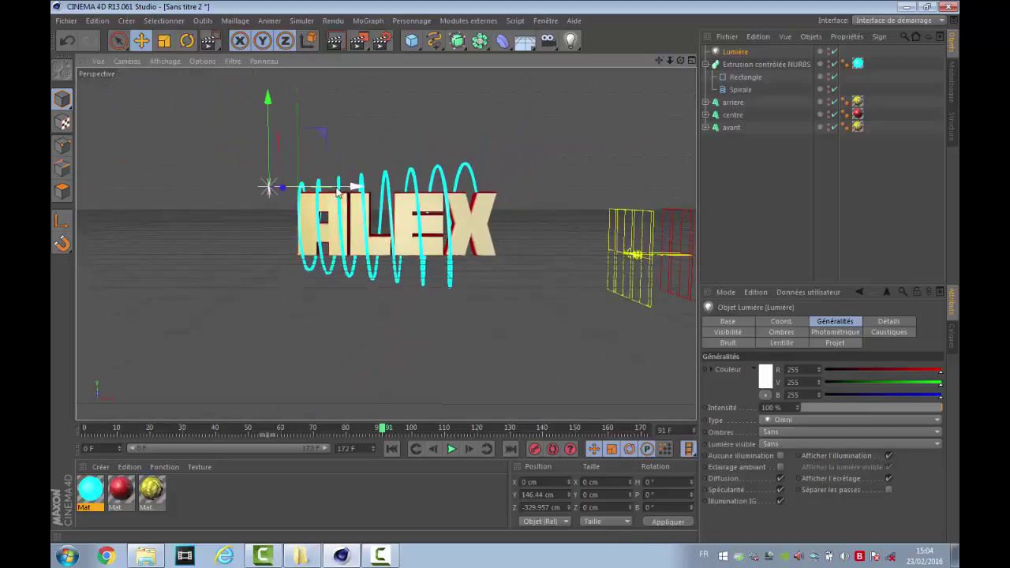
drag(357, 188, 429, 188)
- Duplicate the light and move the copy along Z to the opposite side of the text
drag(679, 60, 940, 78)
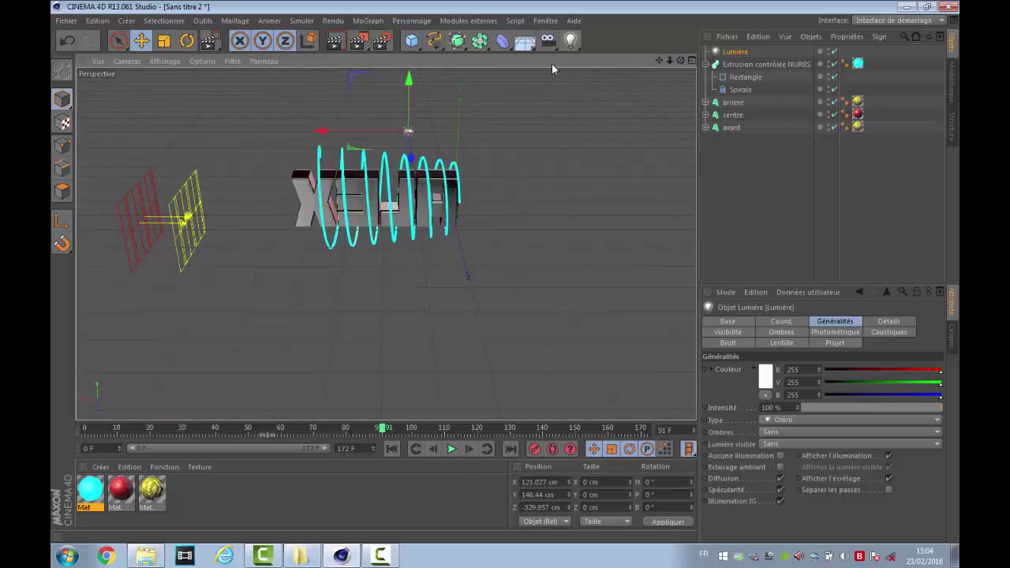
key(ctrl+c)
key(ctrl+v)
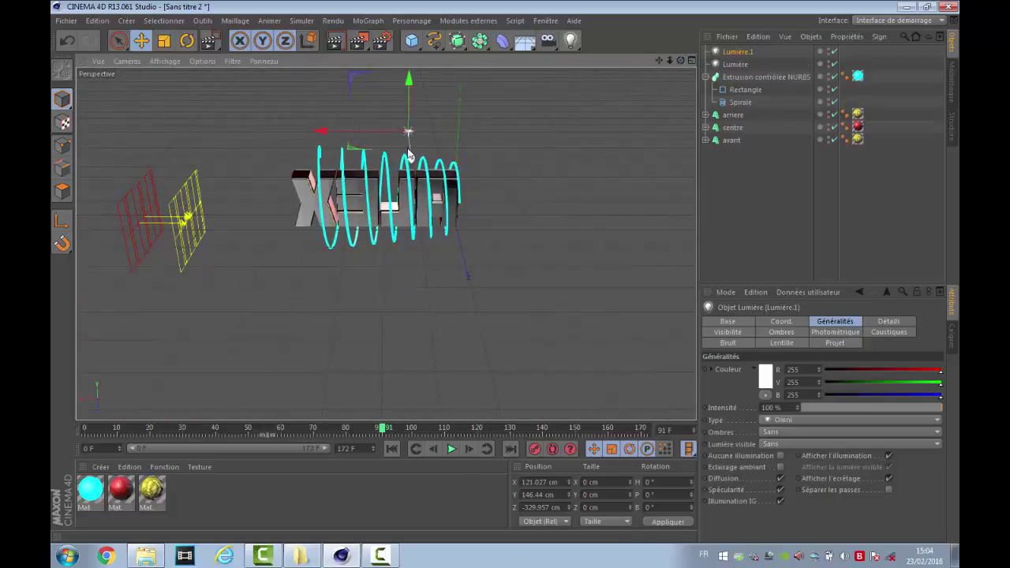
drag(410, 157, 420, 408)
click(545, 271)
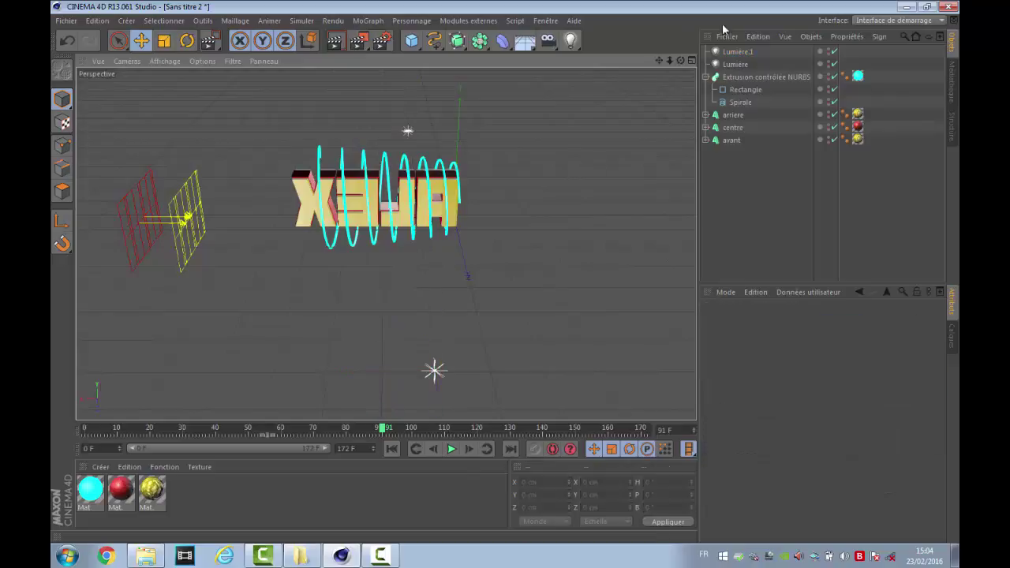
- Enable Luminescence on the red material and lower its intensity to nearly 0 %
drag(681, 61, 710, 62)
scroll(501, 189, up, 3)
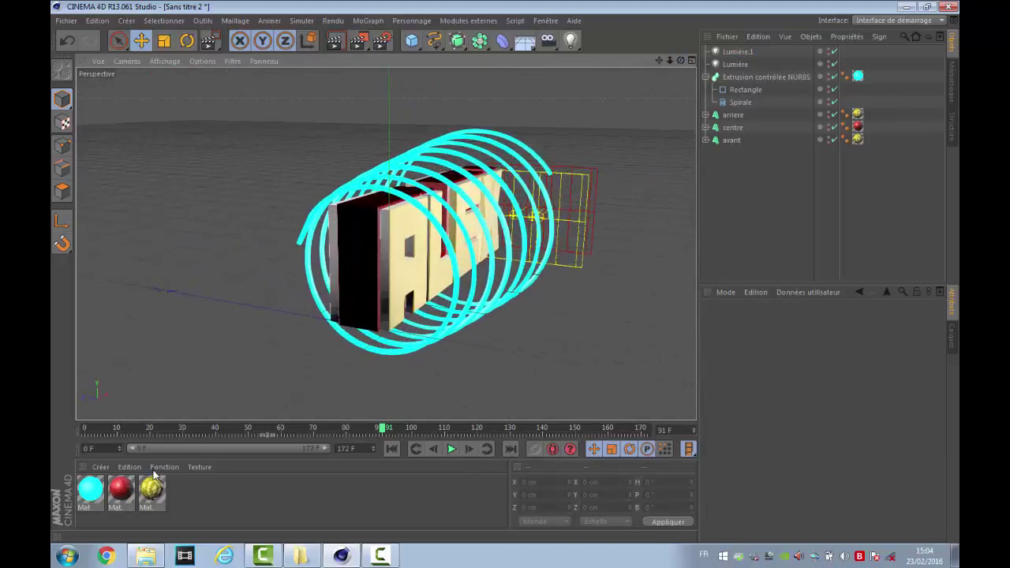
double_click(121, 489)
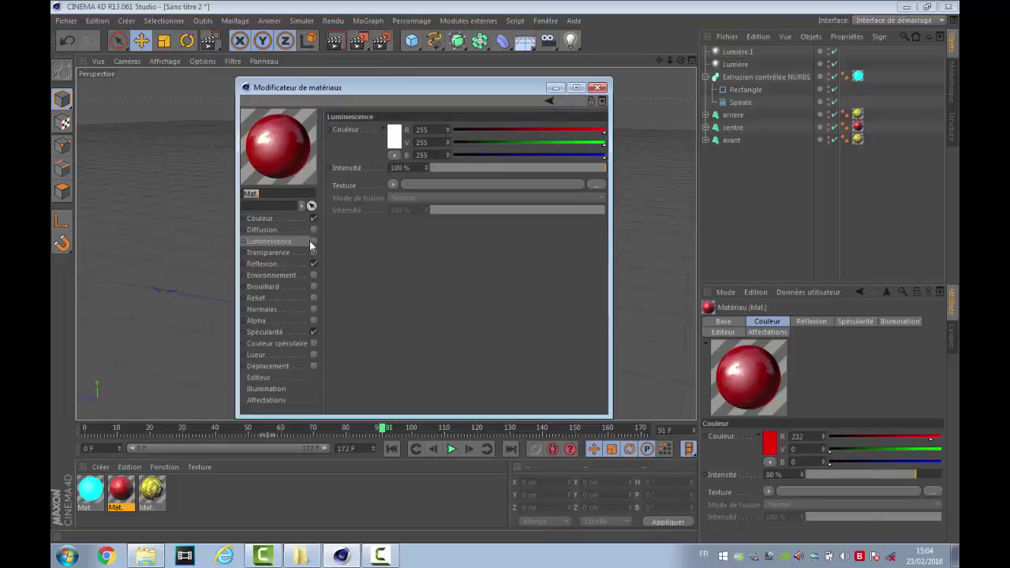
click(313, 241)
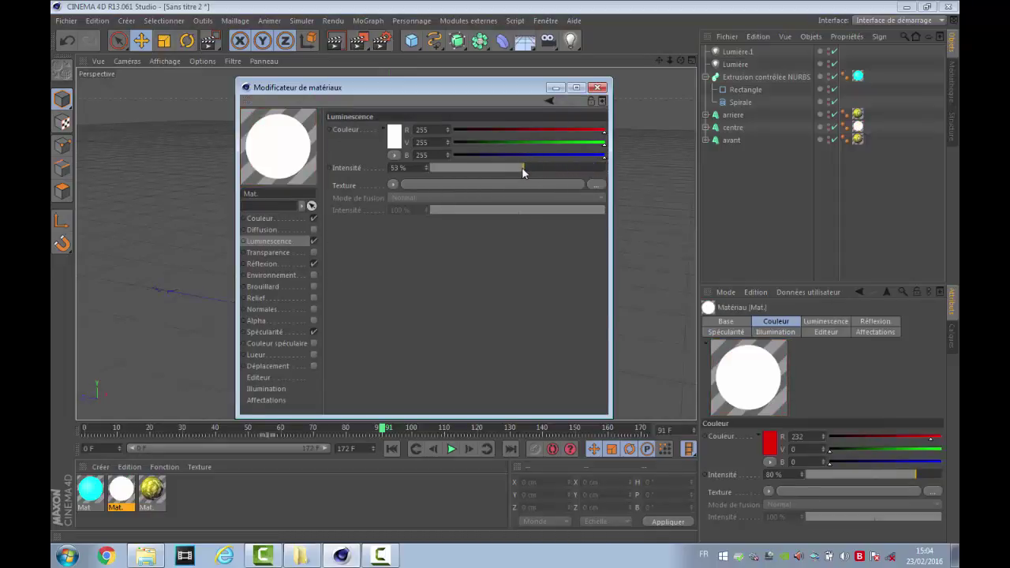
drag(497, 168, 488, 168)
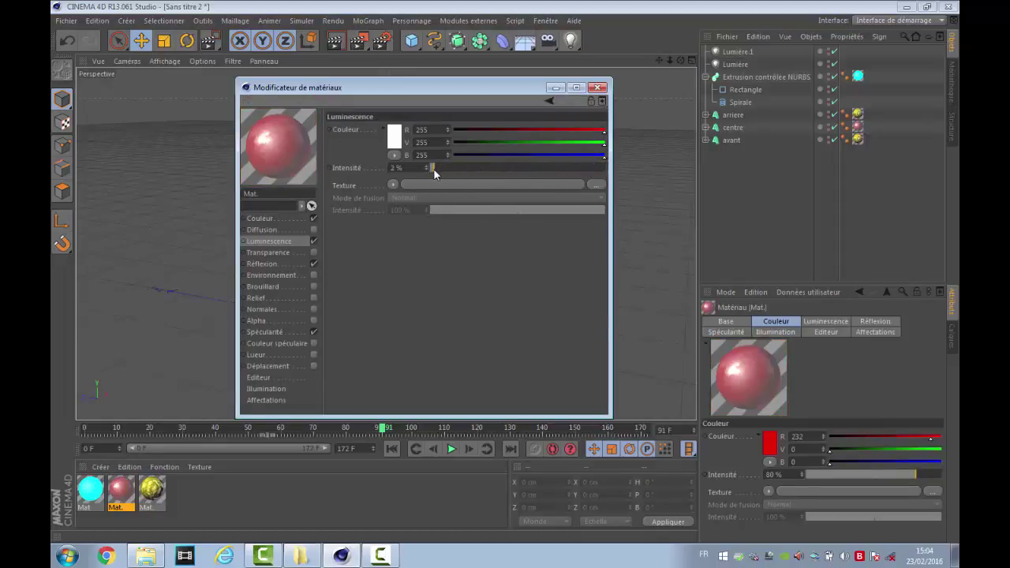
click(597, 87)
- Test-render a region over the front letters of the text to check the adjusted red material
drag(382, 40, 380, 57)
drag(356, 207, 458, 335)
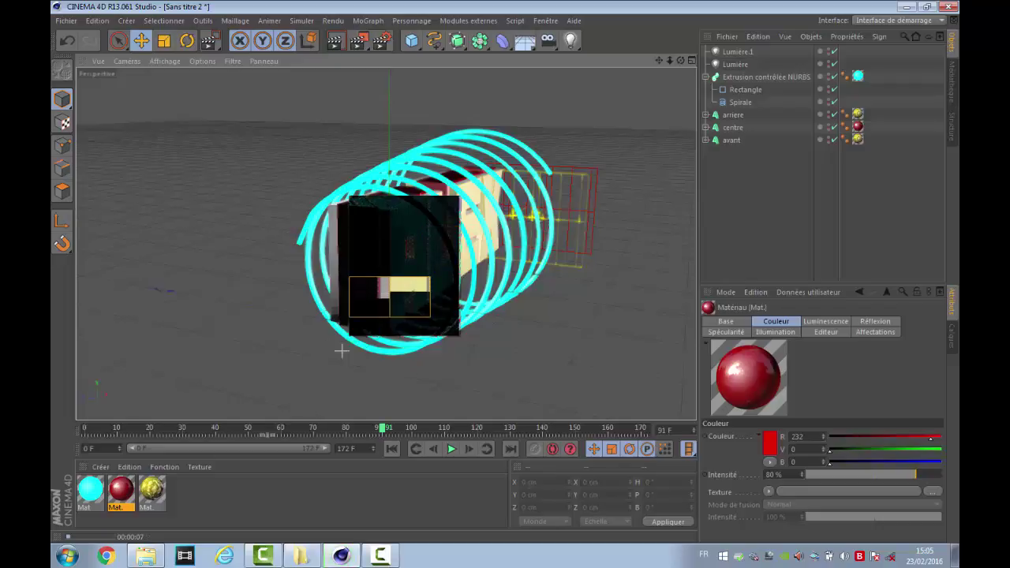
click(283, 520)
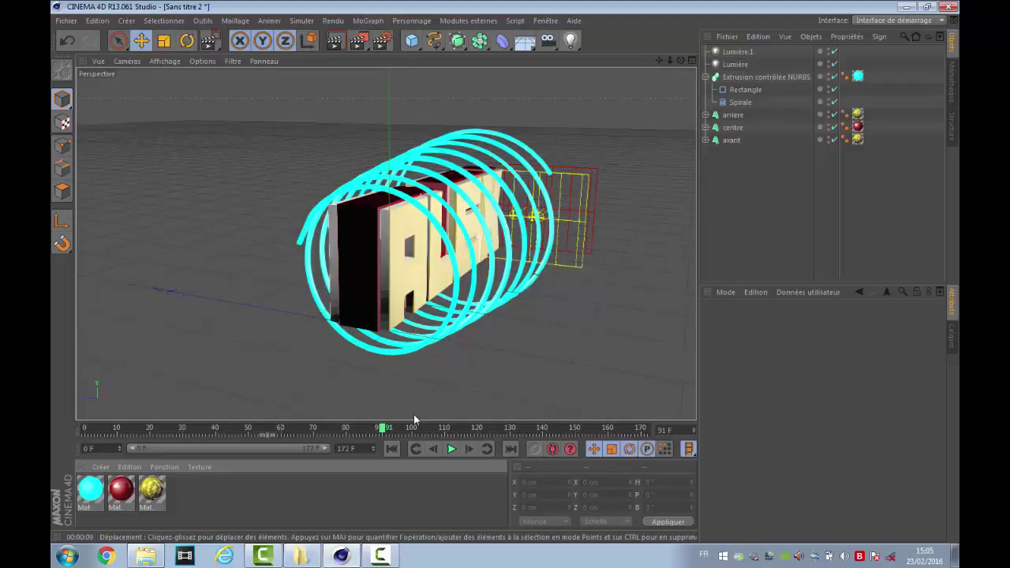
- Add a target camera, place its target within the text at about X 209, Y 69, Z 34 cm, and look through the camera
drag(680, 61, 670, 62)
drag(546, 43, 576, 82)
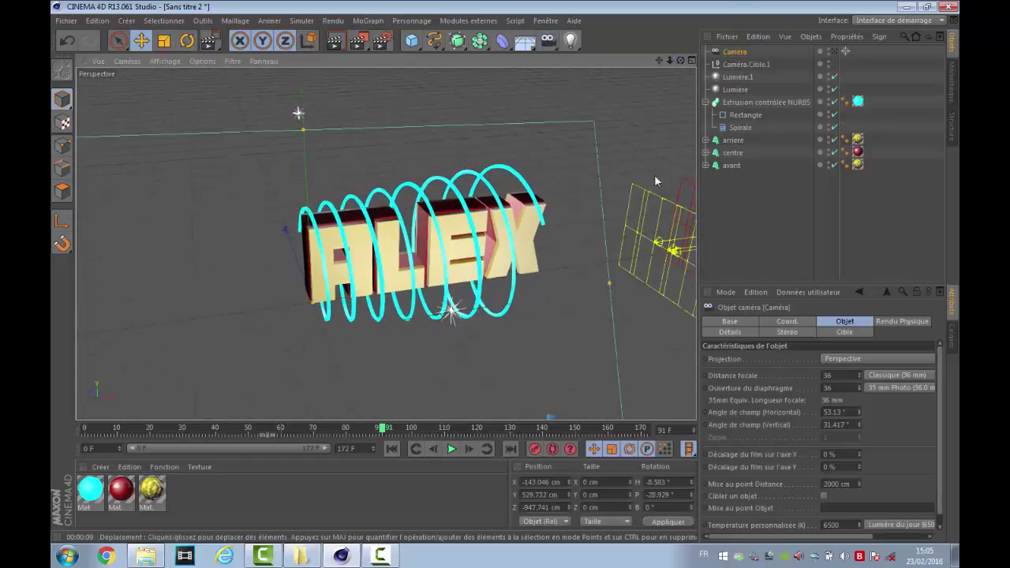
click(749, 68)
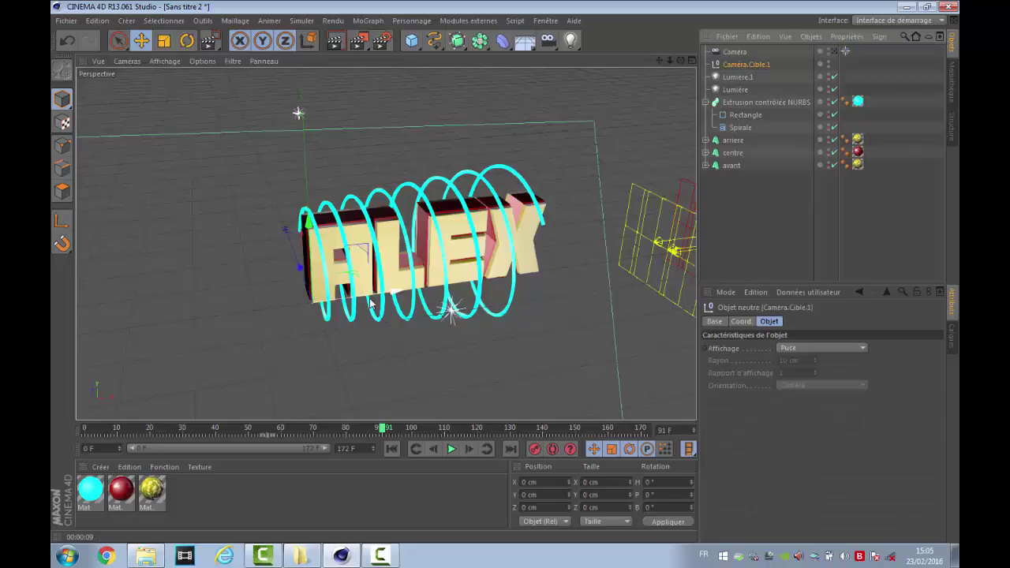
drag(379, 293, 505, 263)
drag(444, 209, 443, 171)
mouse_move(474, 246)
mouse_down()
mouse_move(438, 251)
mouse_move(459, 248)
mouse_up()
drag(680, 61, 789, 76)
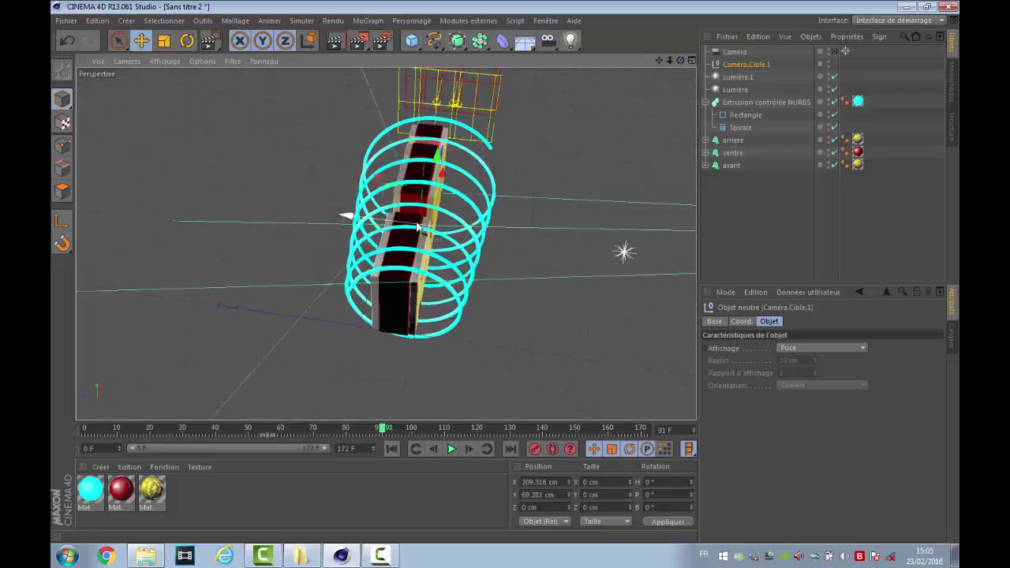
drag(350, 217, 335, 214)
click(834, 53)
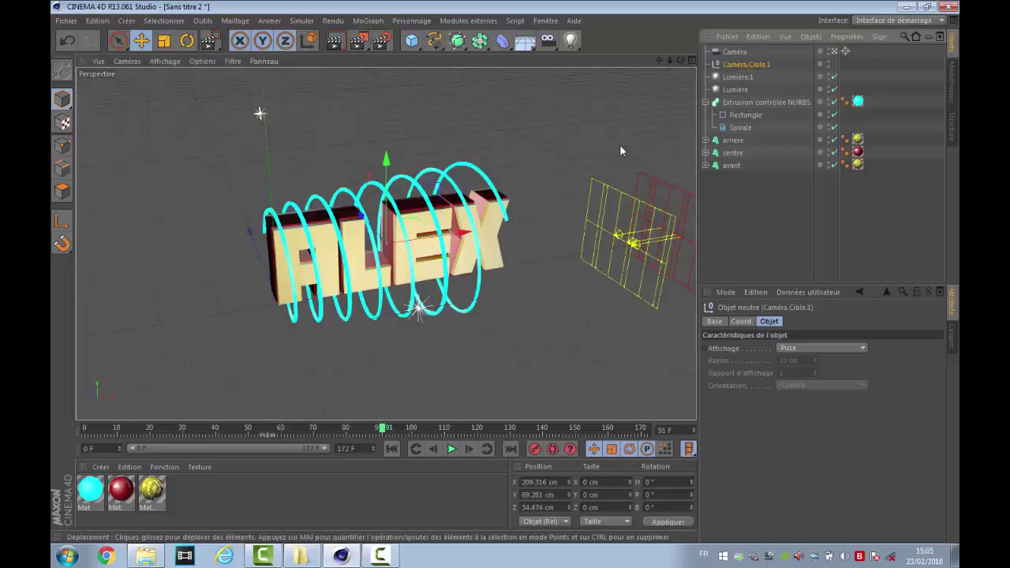
- Return the animation to frame 0 and orbit the active camera to a low, oblique viewing angle
drag(383, 429, 83, 431)
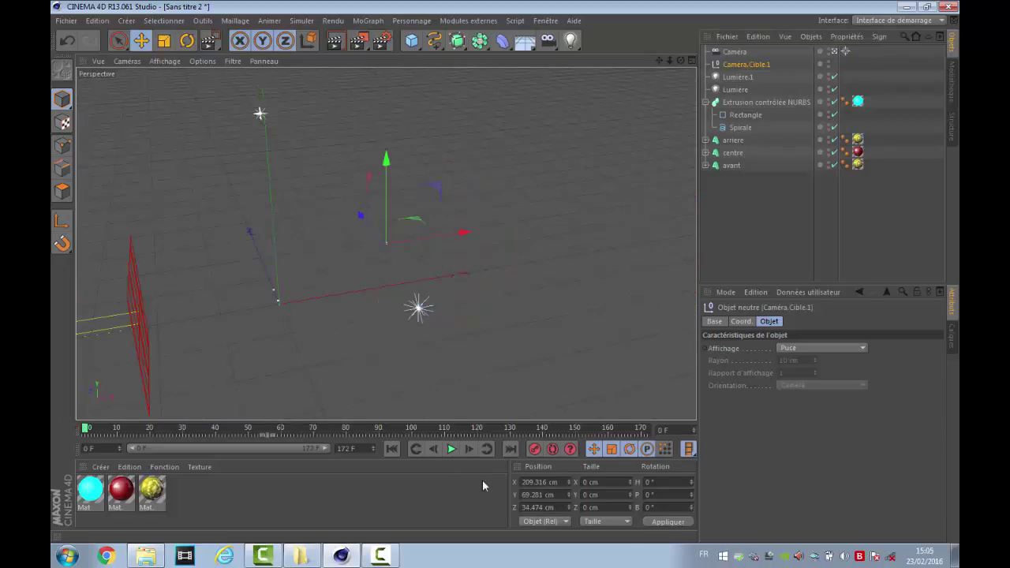
drag(679, 61, 722, 31)
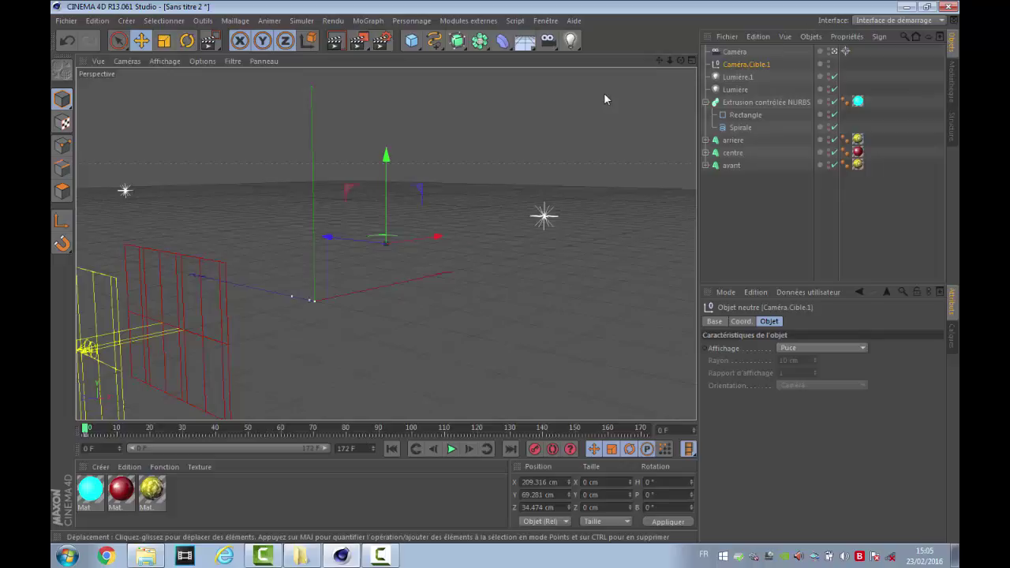
- Switch to the Animation layout, play the animation from frame 0, and scrub to frame 115
click(878, 21)
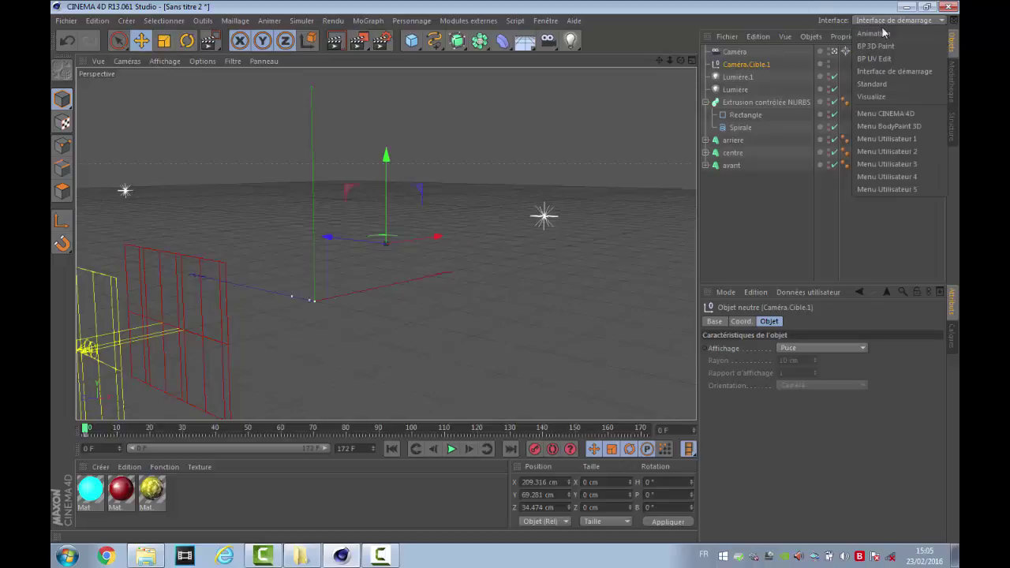
click(874, 33)
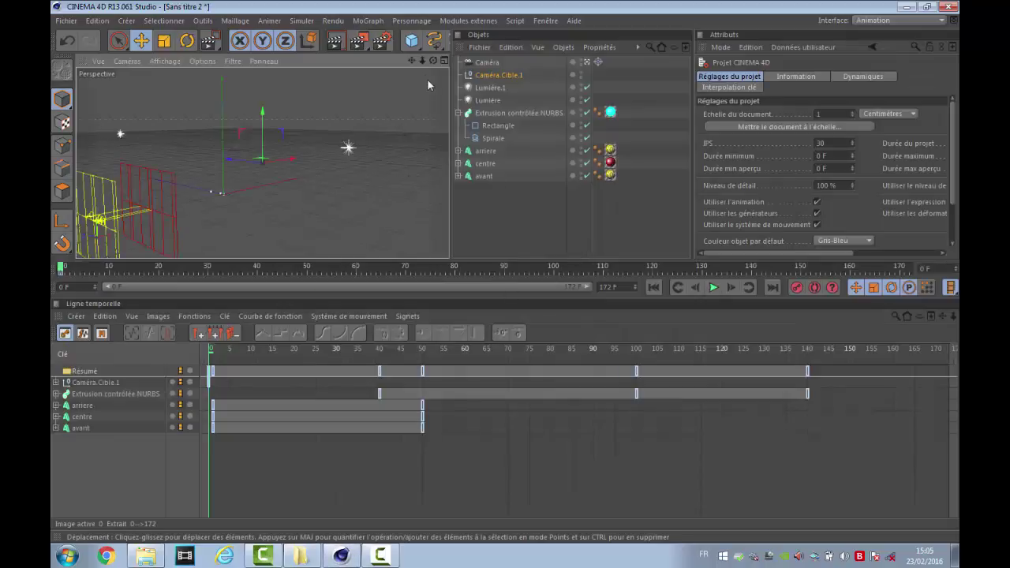
click(712, 287)
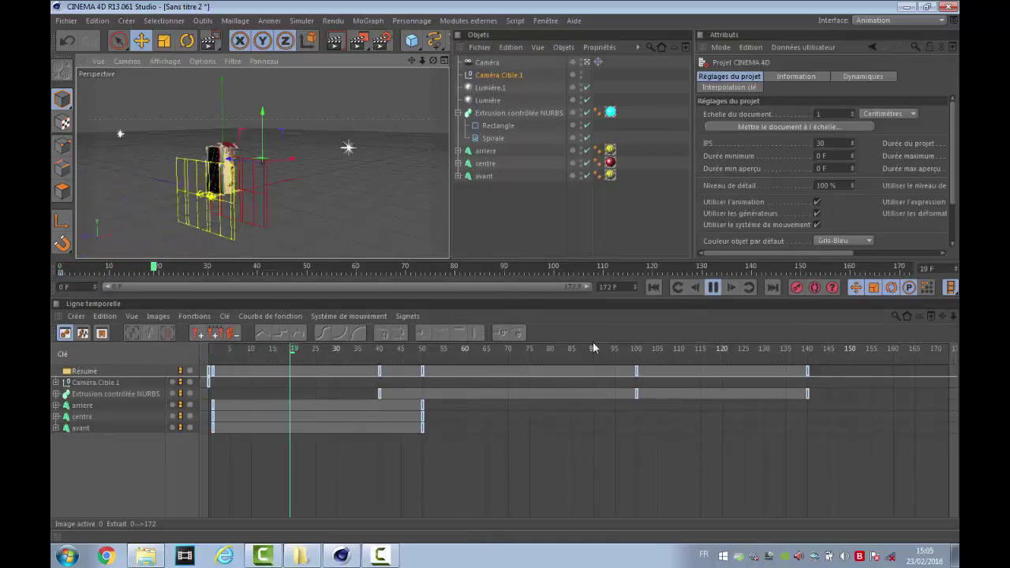
click(714, 289)
drag(709, 353, 708, 354)
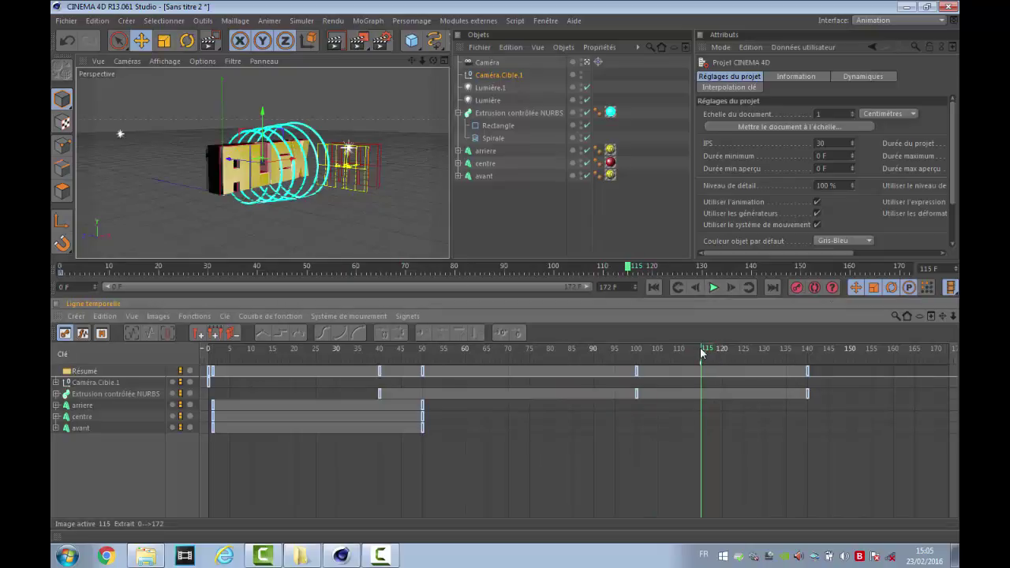
- Zoom and pan the timeline to examine the keyframes of the spiral extrusion and the text objects
scroll(671, 377, up, 10)
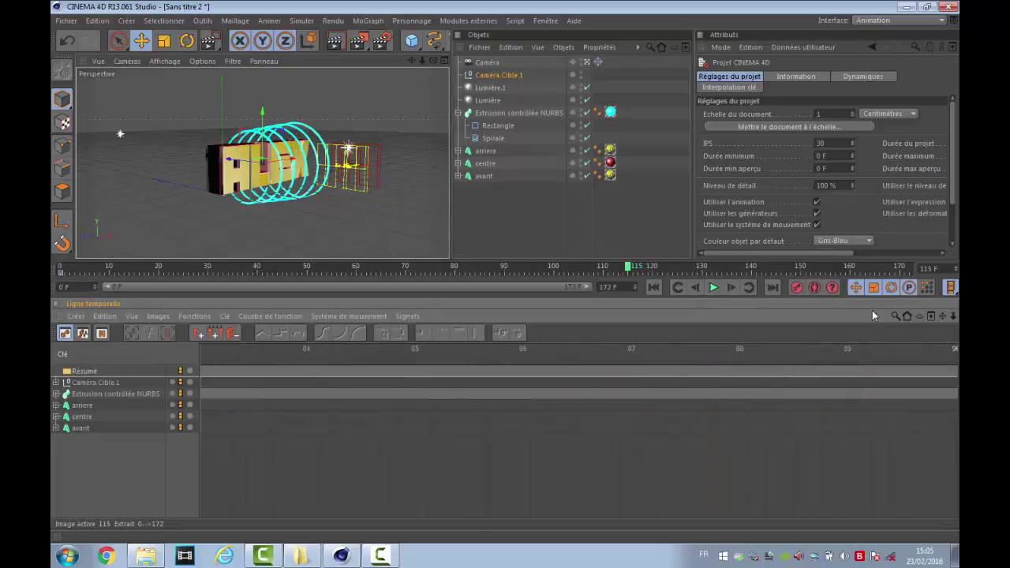
drag(943, 316, 800, 316)
scroll(827, 403, down, 15)
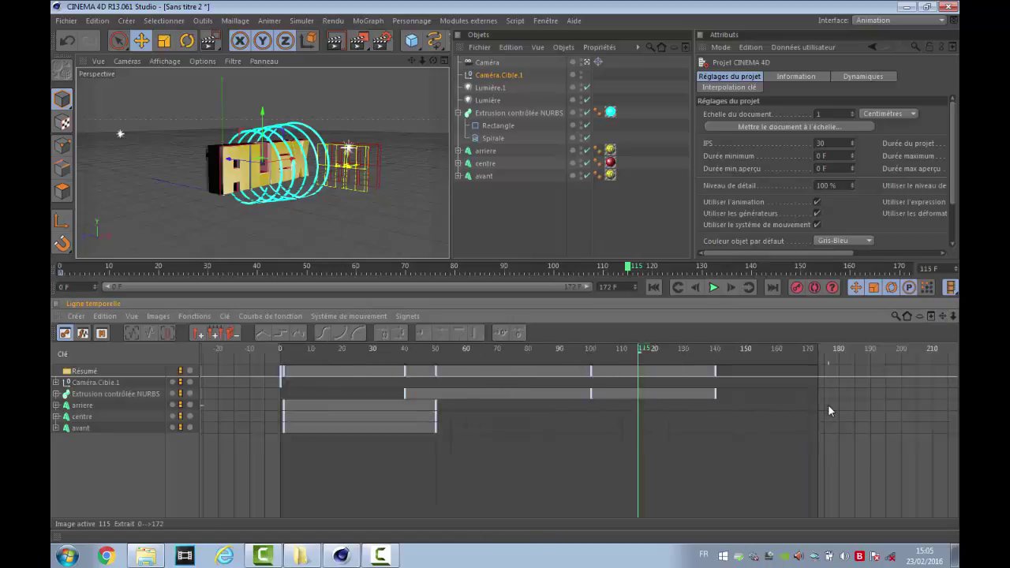
scroll(744, 412, up, 15)
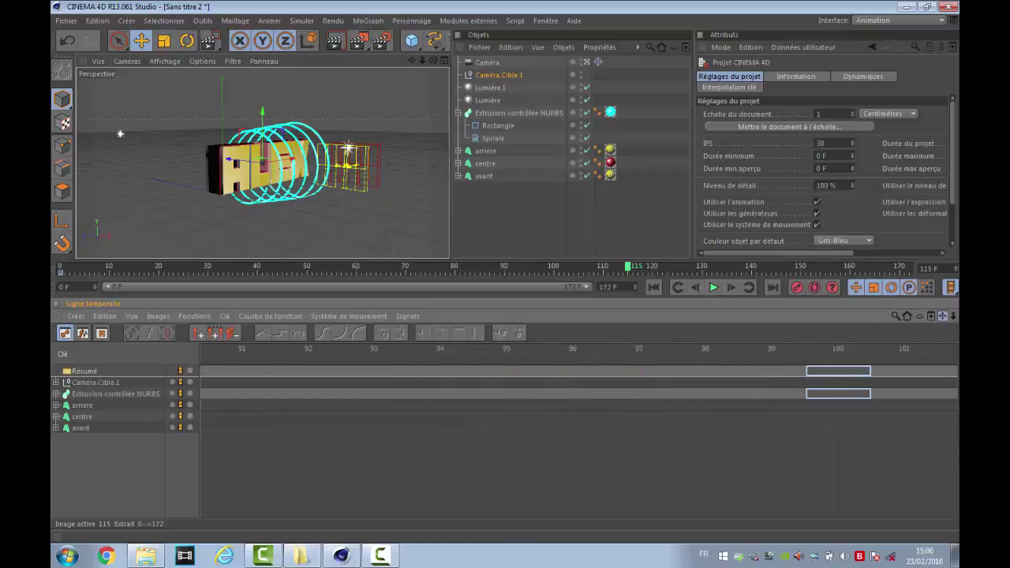
drag(943, 316, 872, 315)
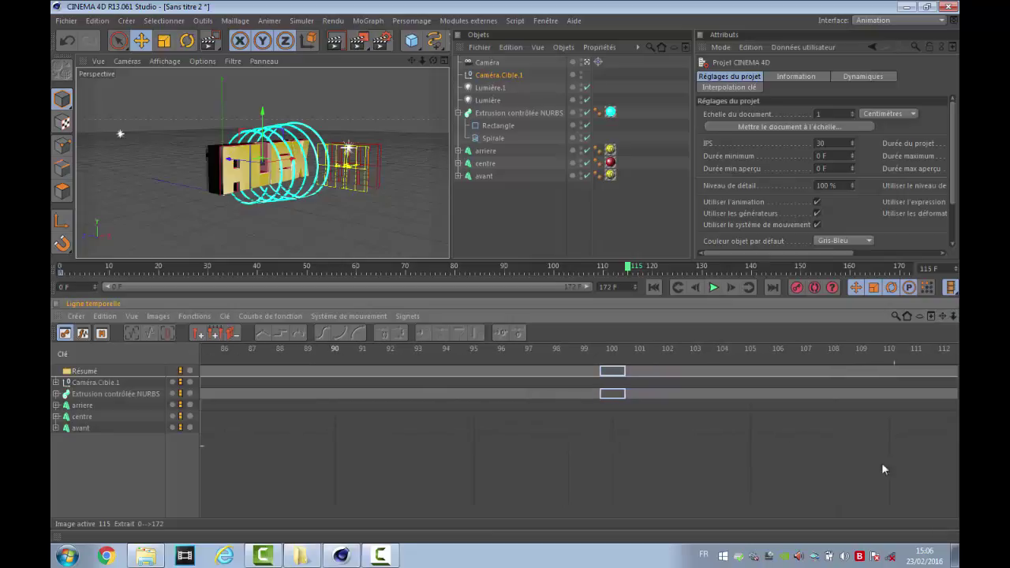
scroll(755, 493, down, 4)
scroll(756, 497, down, 1)
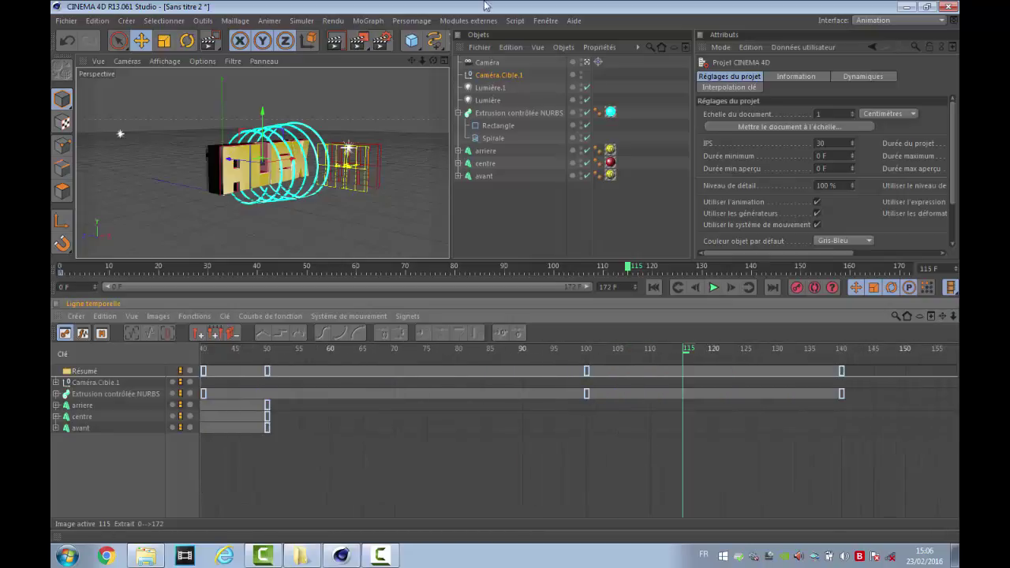
- Switch to the Standard layout and move the animation to frame 121
click(899, 20)
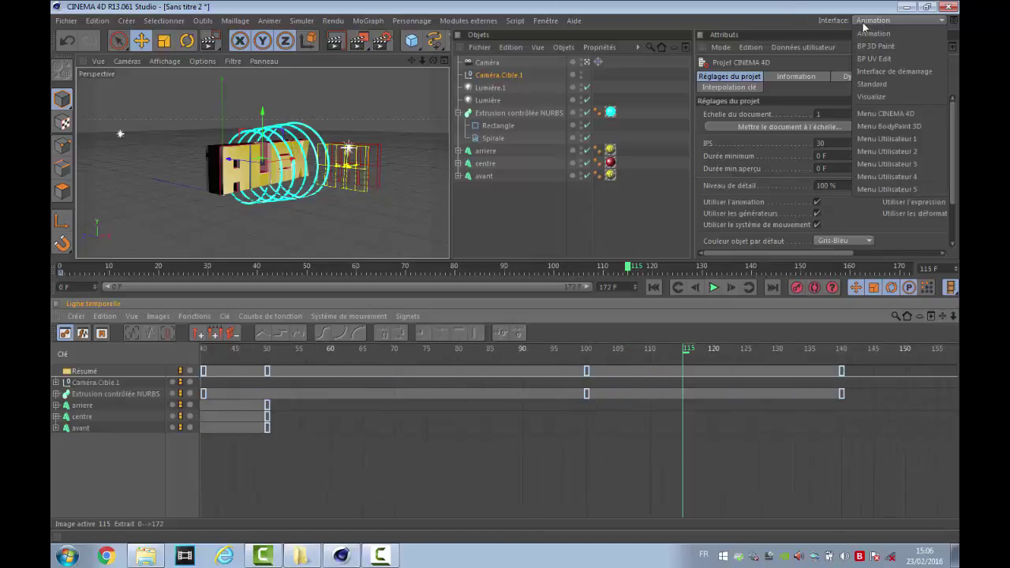
click(891, 81)
click(746, 272)
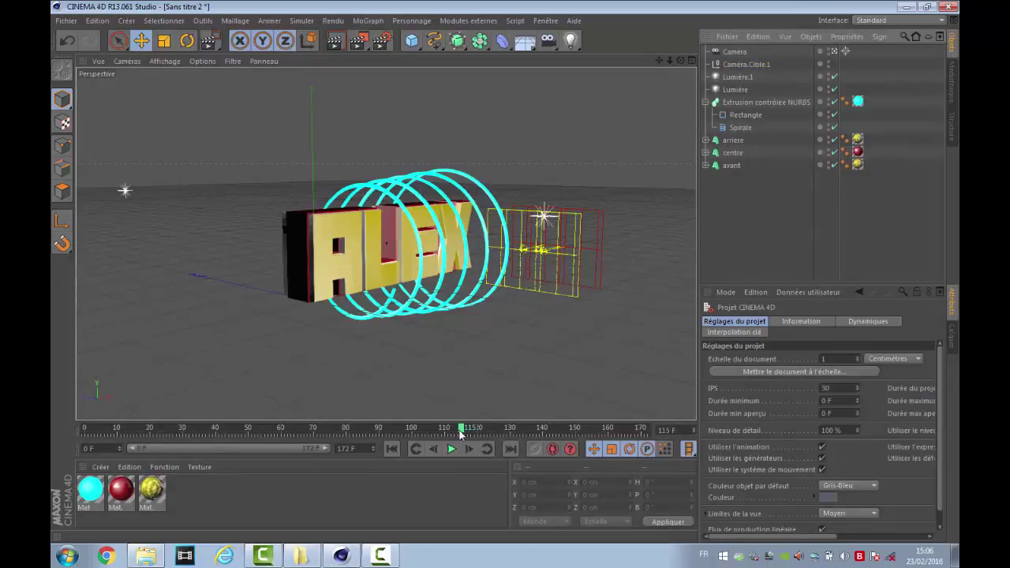
mouse_move(461, 433)
mouse_down()
mouse_move(248, 432)
mouse_move(534, 428)
mouse_move(384, 426)
mouse_move(265, 445)
mouse_move(521, 436)
mouse_move(285, 449)
mouse_move(97, 446)
mouse_move(604, 430)
mouse_move(364, 444)
mouse_move(413, 430)
mouse_move(502, 432)
mouse_move(479, 430)
mouse_up()
click(385, 555)
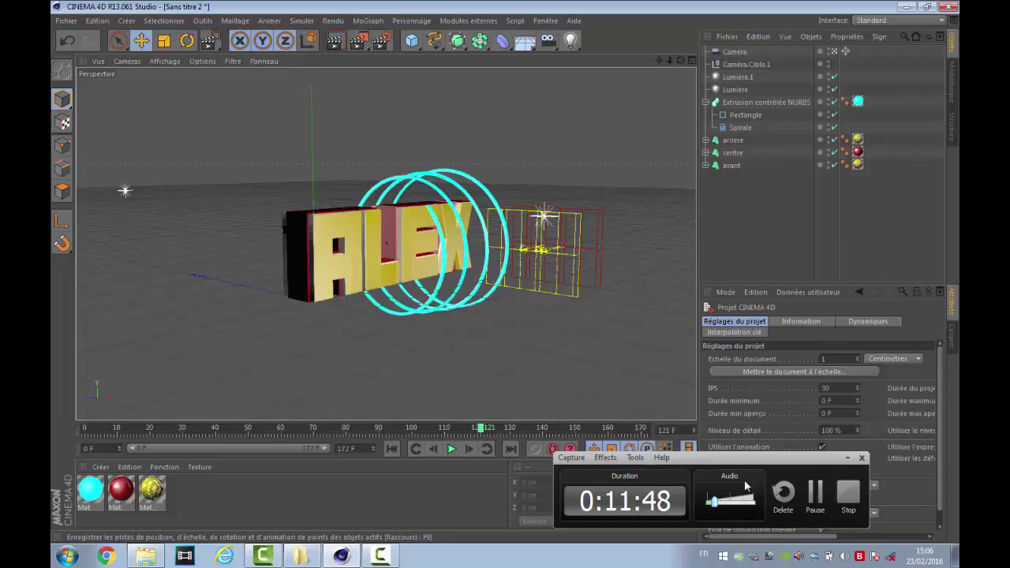
click(848, 494)
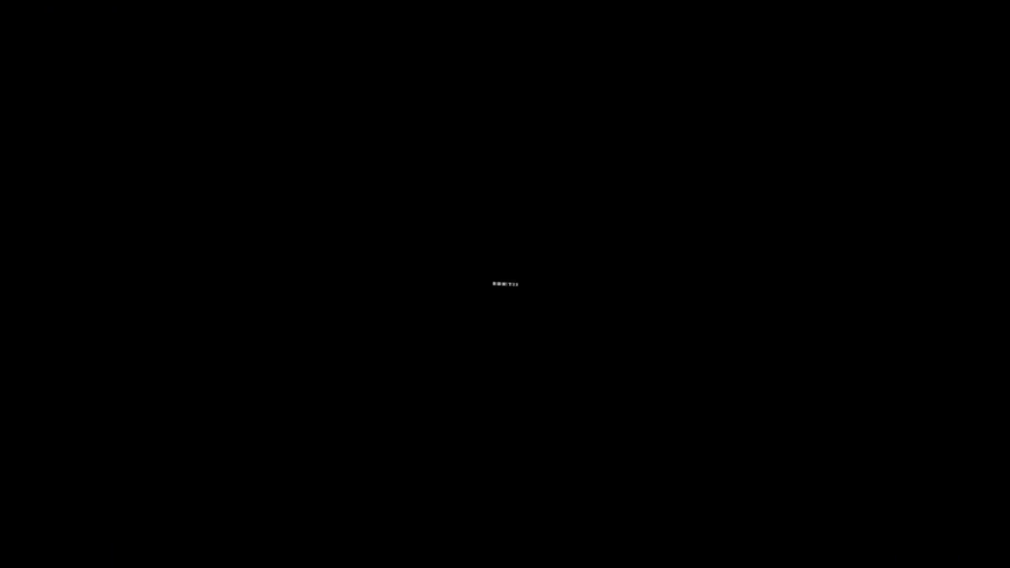